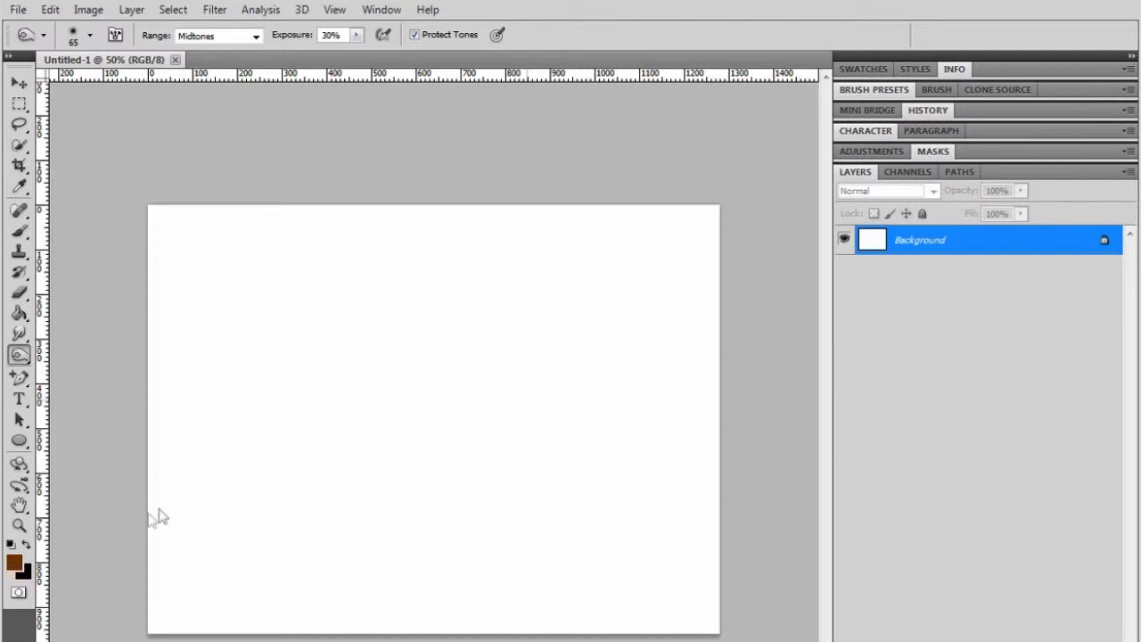
# Convert the locked background into a regular layer named Layer 0 and fill it with black
pyautogui.click(24, 546)
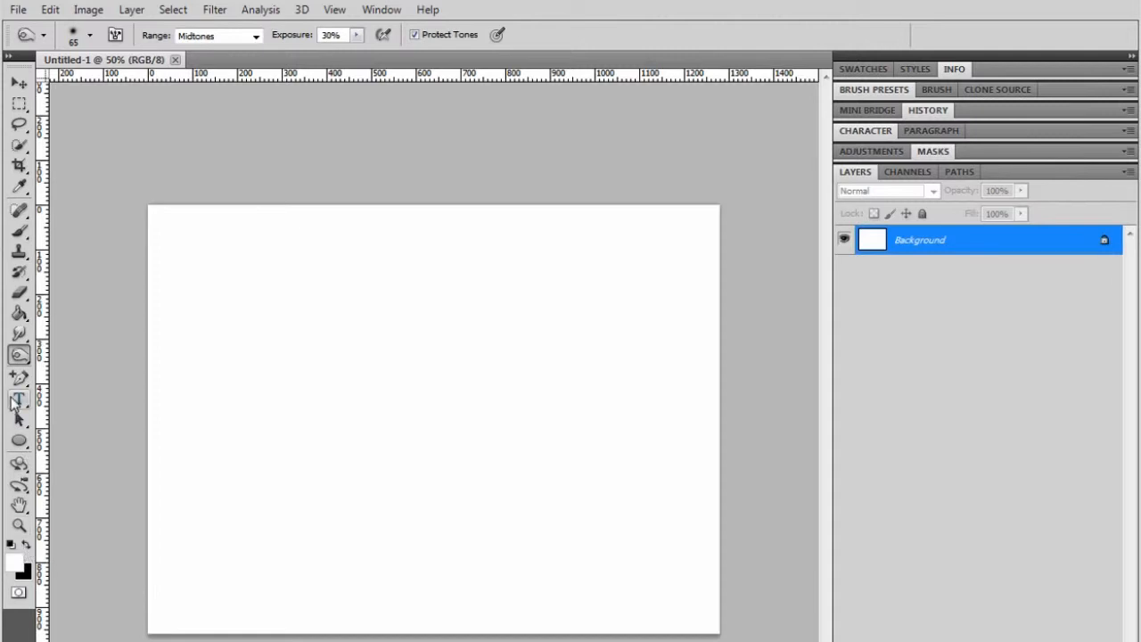
pyautogui.doubleClick(965, 243)
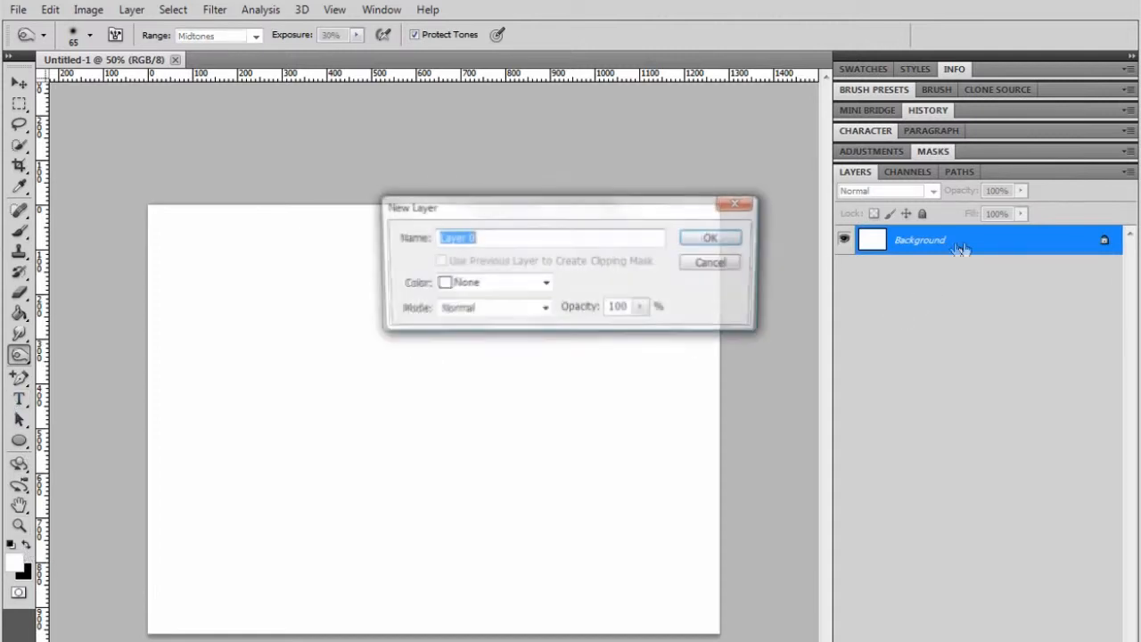
pyautogui.click(720, 237)
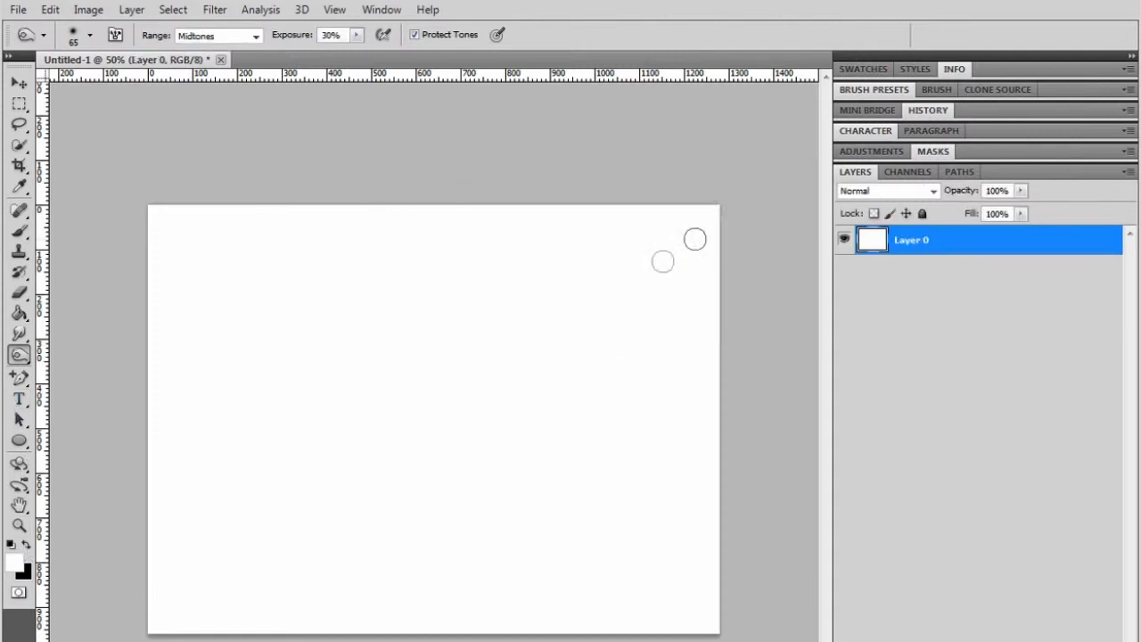
pyautogui.click(18, 314)
pyautogui.click(26, 545)
pyautogui.click(297, 442)
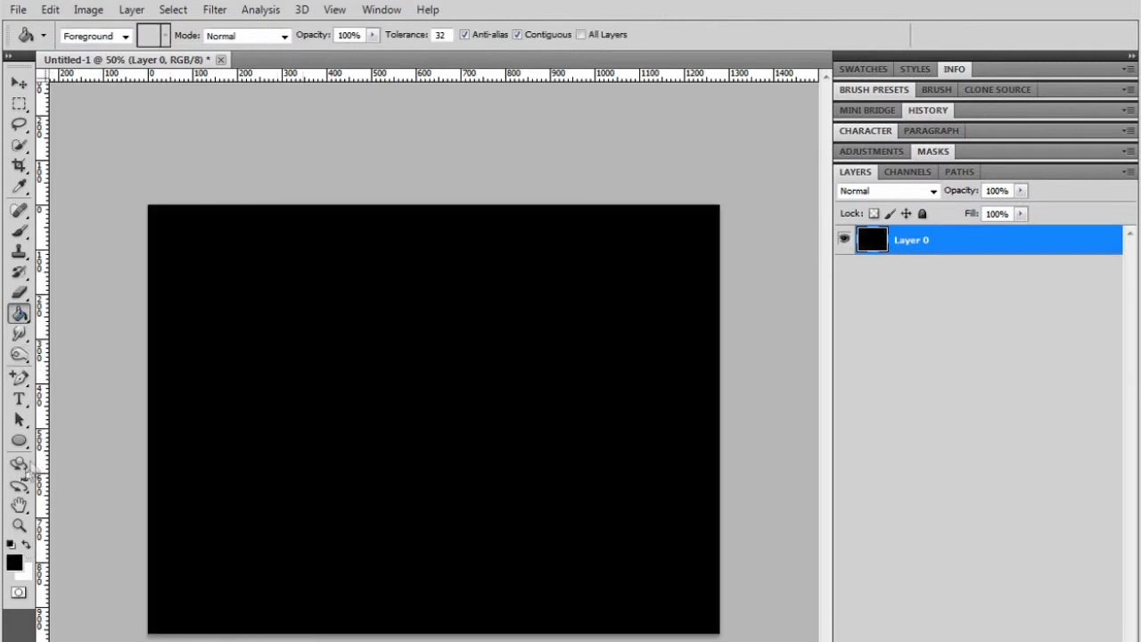
# Add the white text "Adobe GR12" in Onyx at 225,43 pt and position it just above the canvas centre
pyautogui.click(28, 546)
pyautogui.click(20, 399)
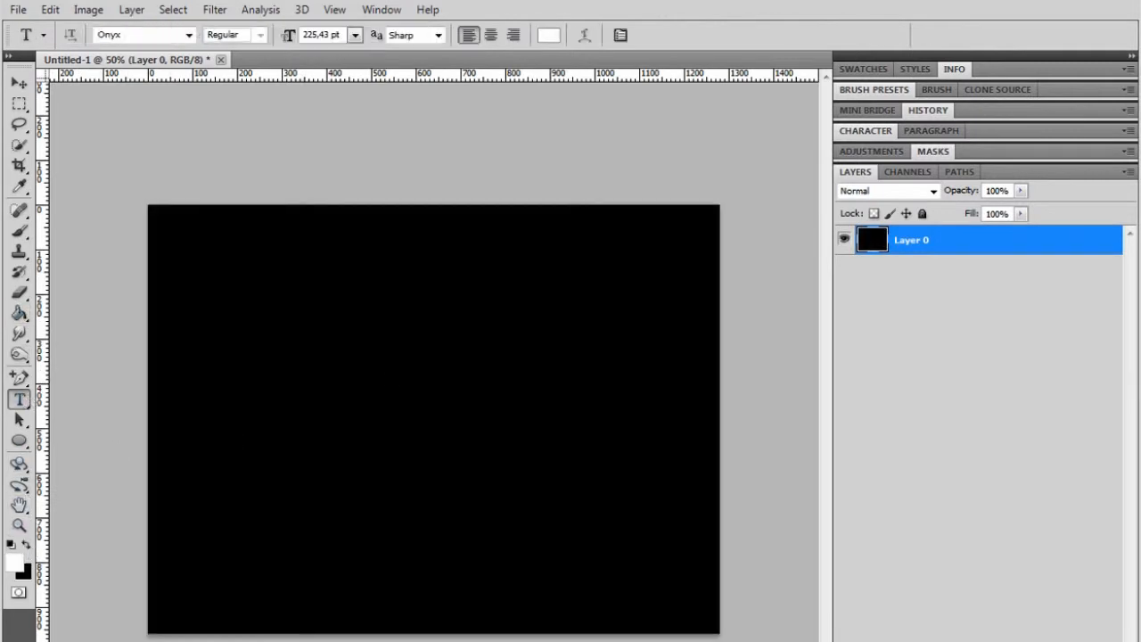
pyautogui.click(288, 406)
pyautogui.write('Adobe')
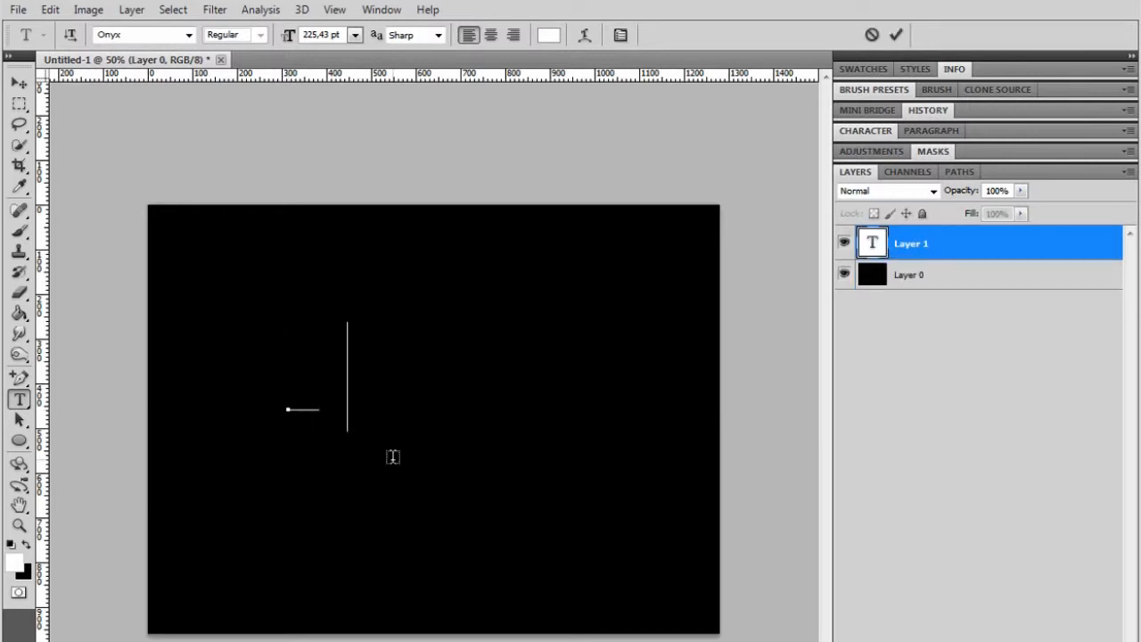
pyautogui.write(' GR12')
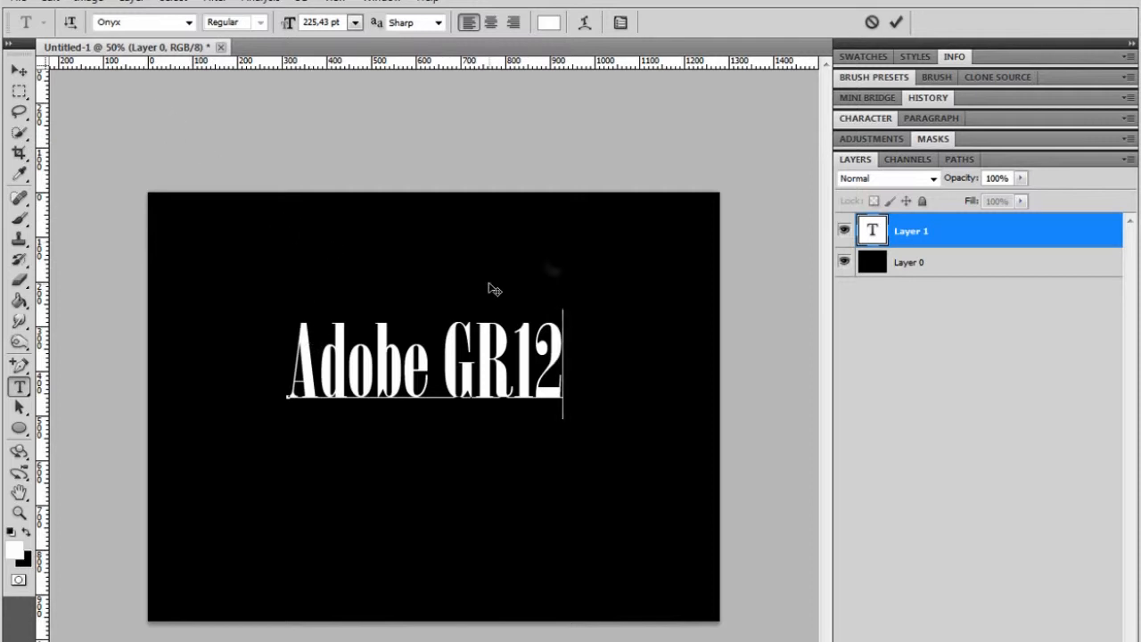
pyautogui.click(896, 23)
pyautogui.click(19, 73)
pyautogui.moveTo(490, 385); pyautogui.dragTo(499, 399)
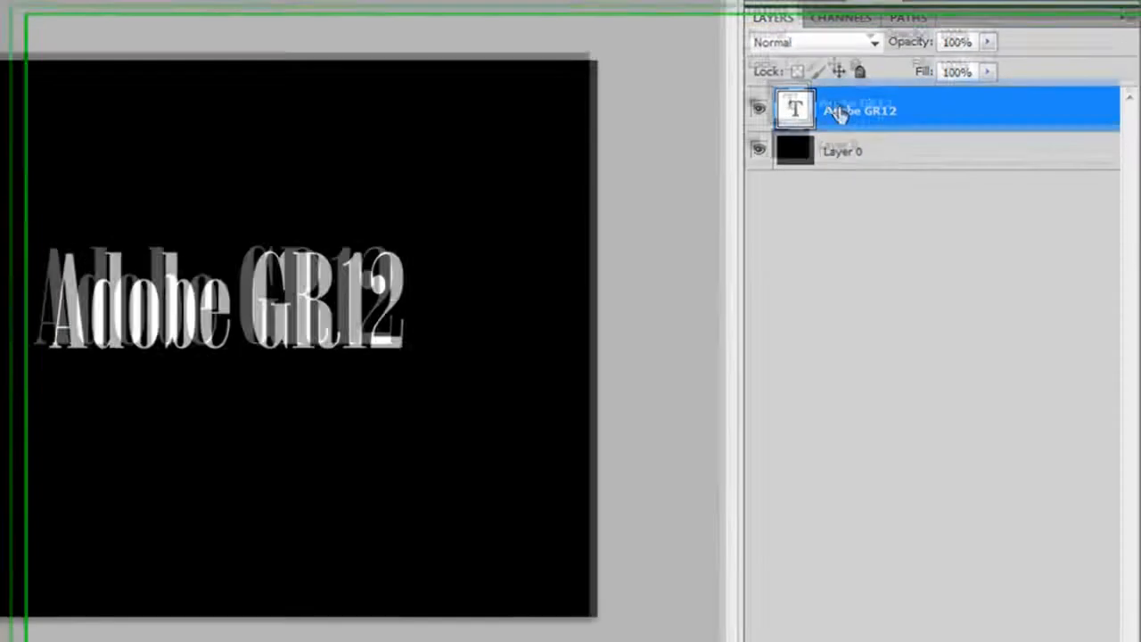
# Duplicate the Adobe GR12 text layer as "Adobe GR12 copy" and hide the original text layer
pyautogui.rightClick(907, 230)
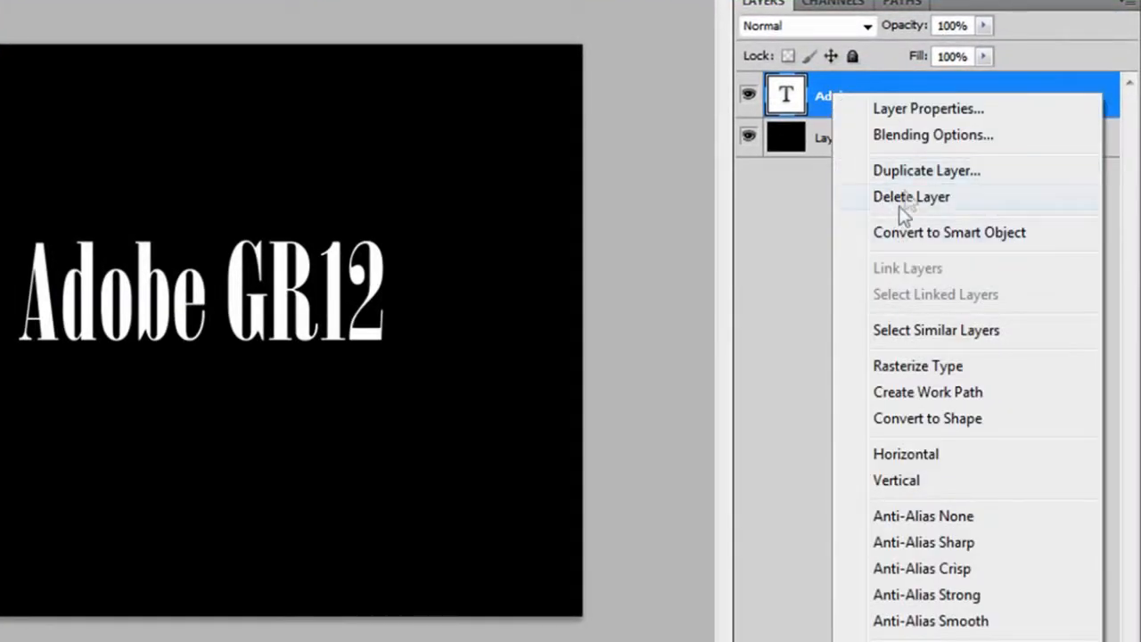
pyautogui.click(906, 172)
pyautogui.click(609, 75)
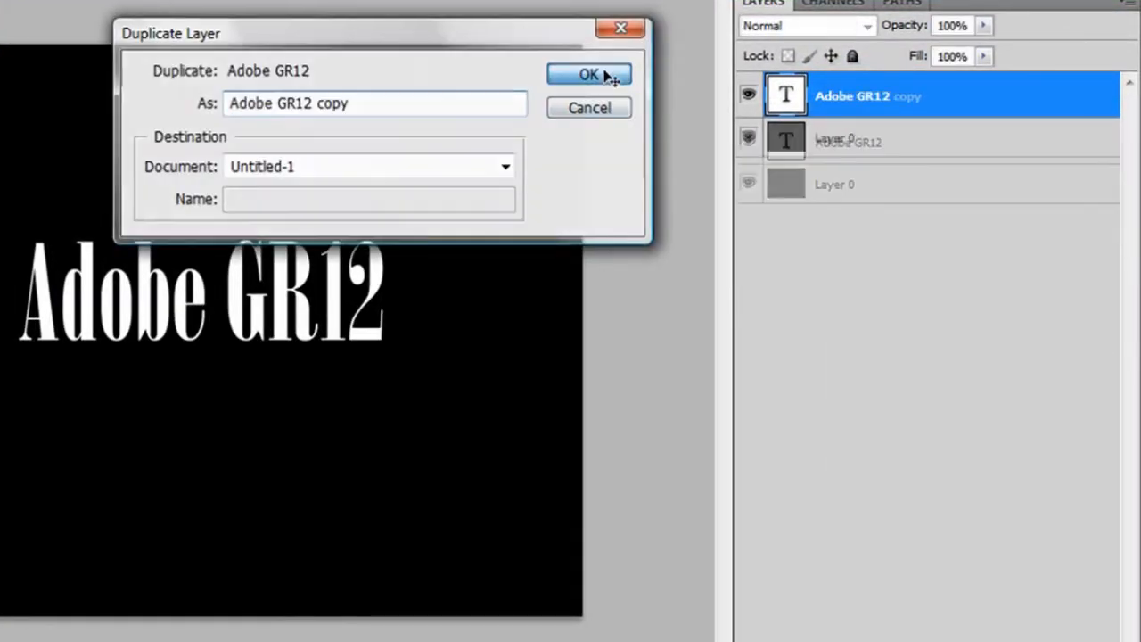
pyautogui.click(748, 145)
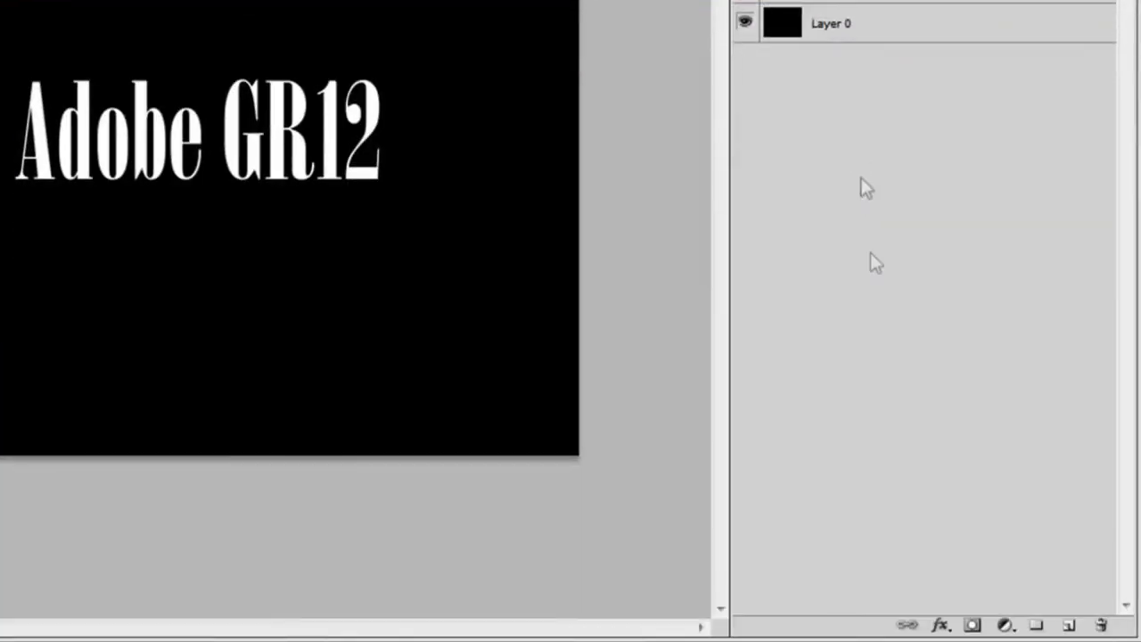
# Add a Gradient Overlay to the text copy and set the gradient's starting colour stop to yellow fffc00
pyautogui.click(940, 626)
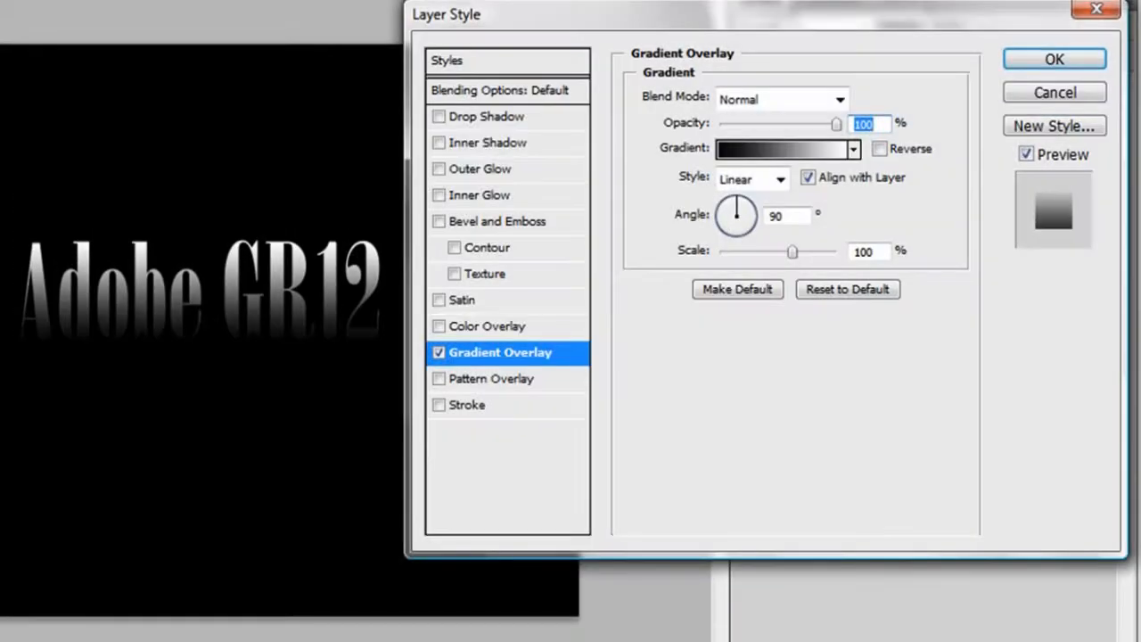
pyautogui.click(797, 153)
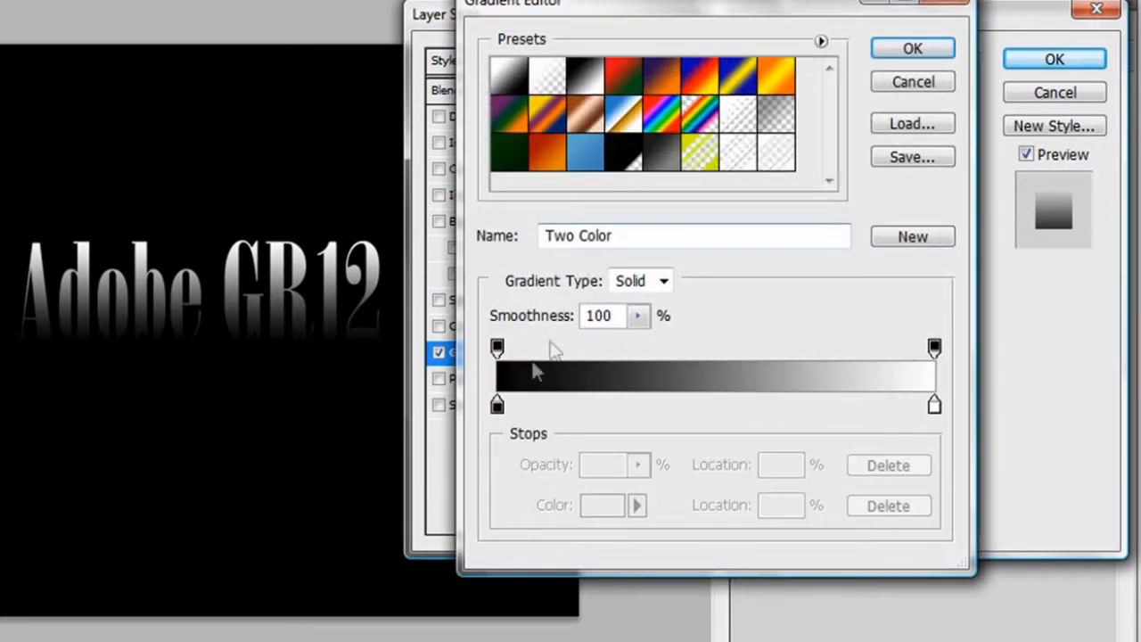
pyautogui.click(497, 406)
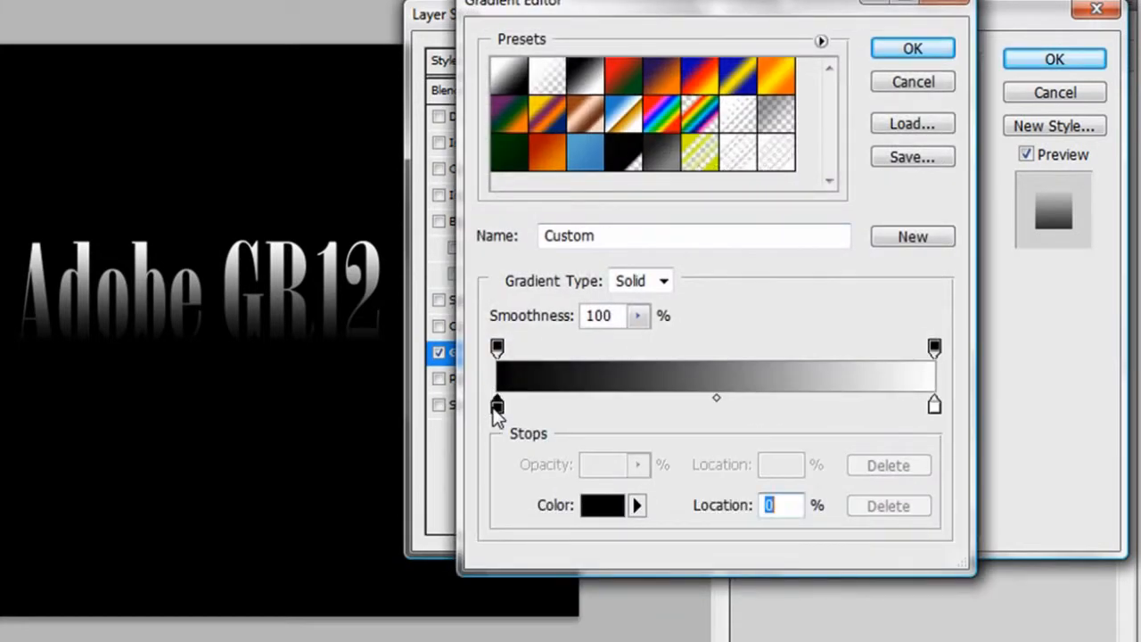
pyautogui.click(616, 507)
pyautogui.moveTo(790, 523); pyautogui.dragTo(808, 574)
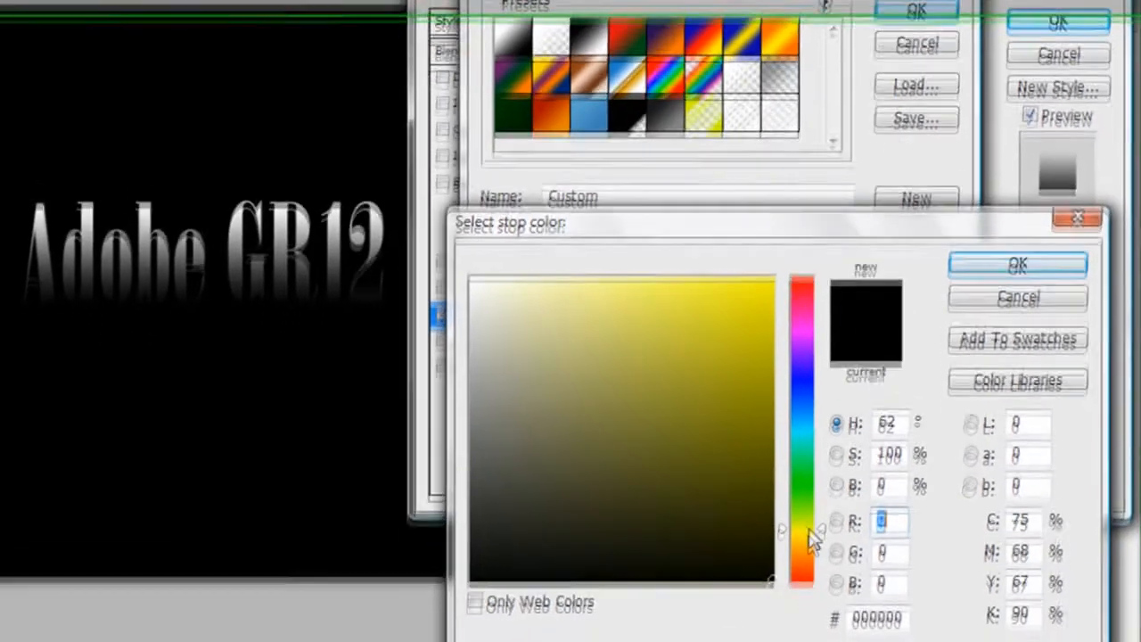
pyautogui.moveTo(765, 322); pyautogui.dragTo(768, 283)
pyautogui.doubleClick(891, 597)
pyautogui.write('fff')
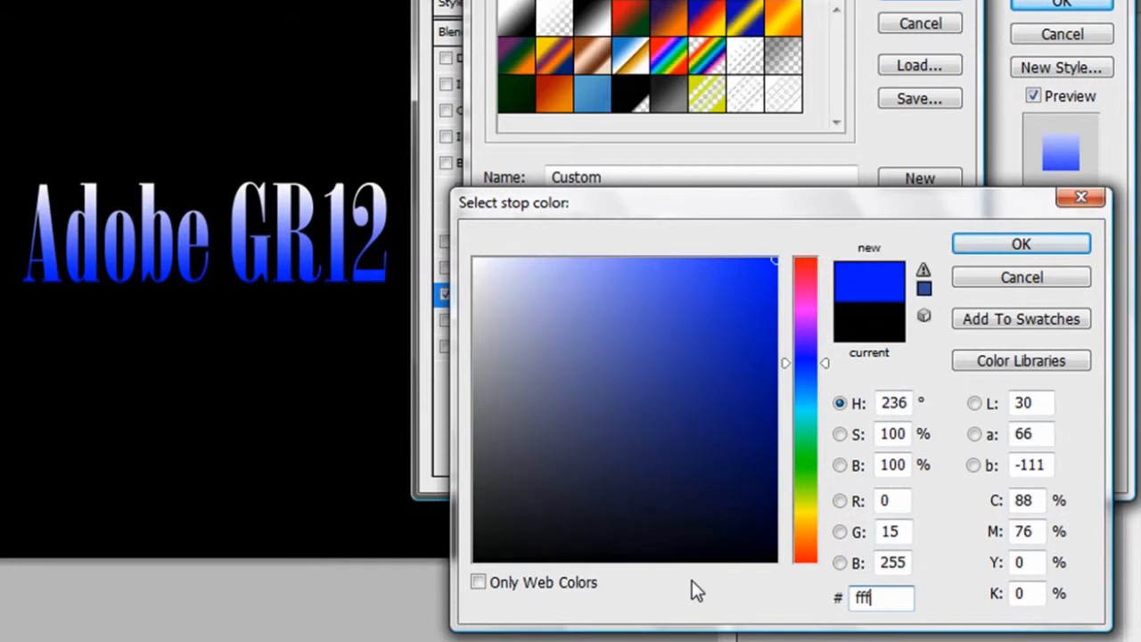
pyautogui.write('c00')
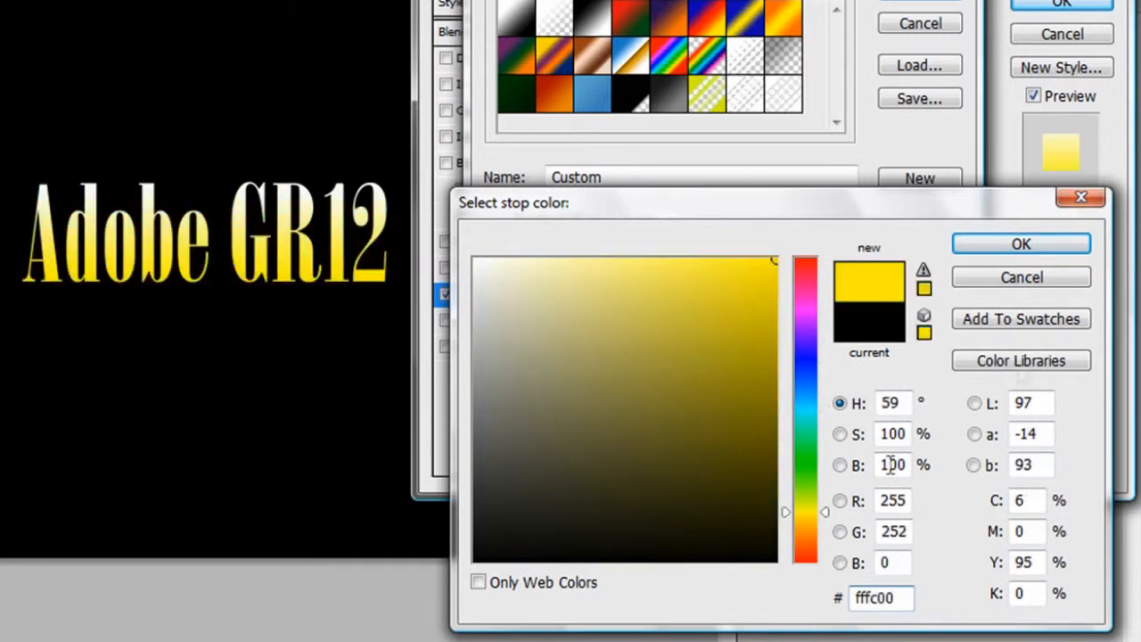
pyautogui.click(1068, 250)
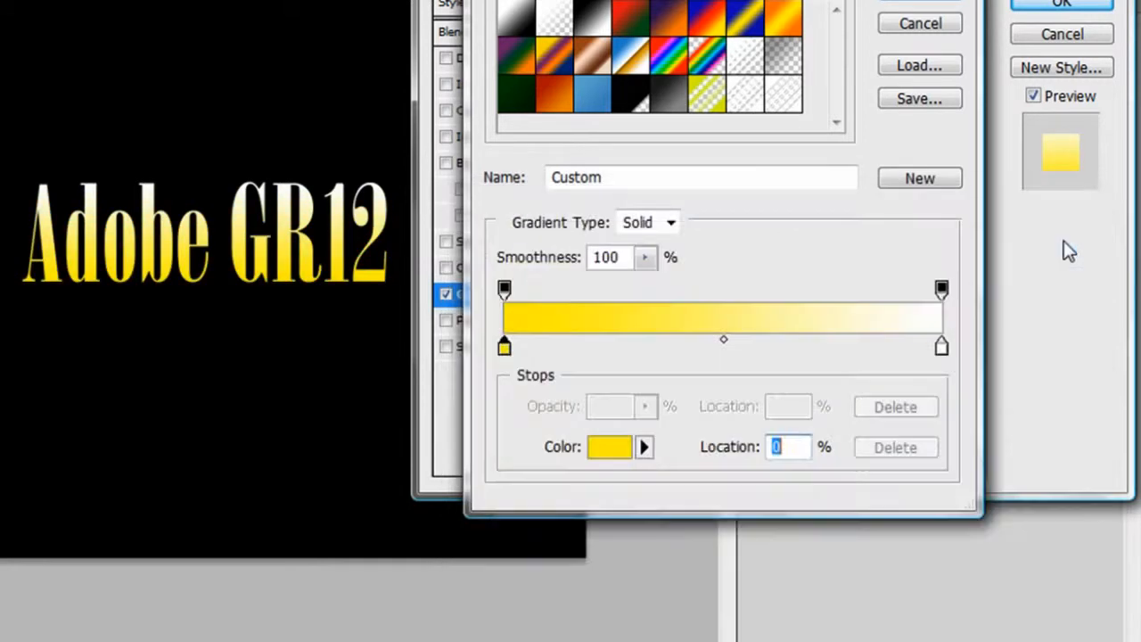
# Set the gradient's end colour stop to orange ffa200 and accept the edited gradient
pyautogui.click(941, 346)
pyautogui.click(610, 446)
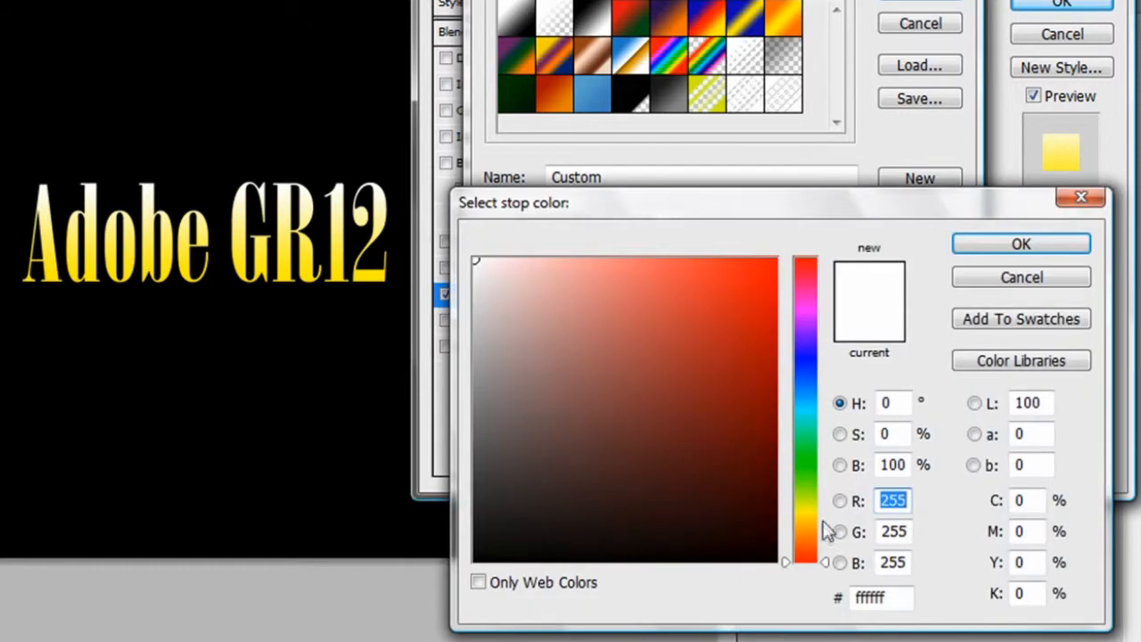
pyautogui.click(809, 530)
pyautogui.moveTo(754, 382); pyautogui.dragTo(781, 257)
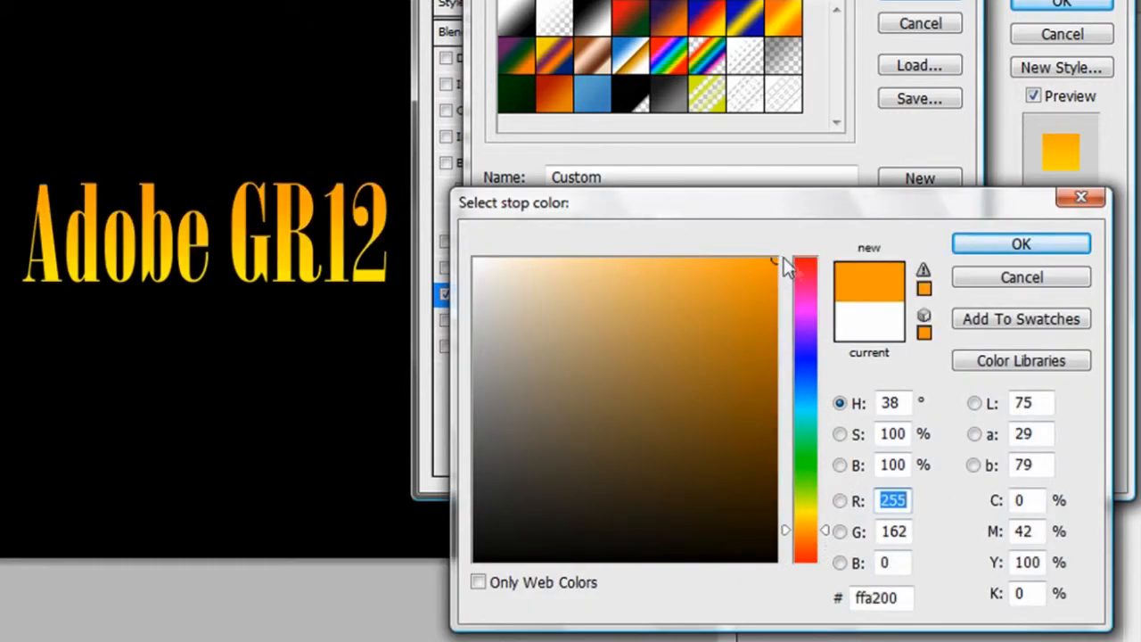
pyautogui.click(1047, 243)
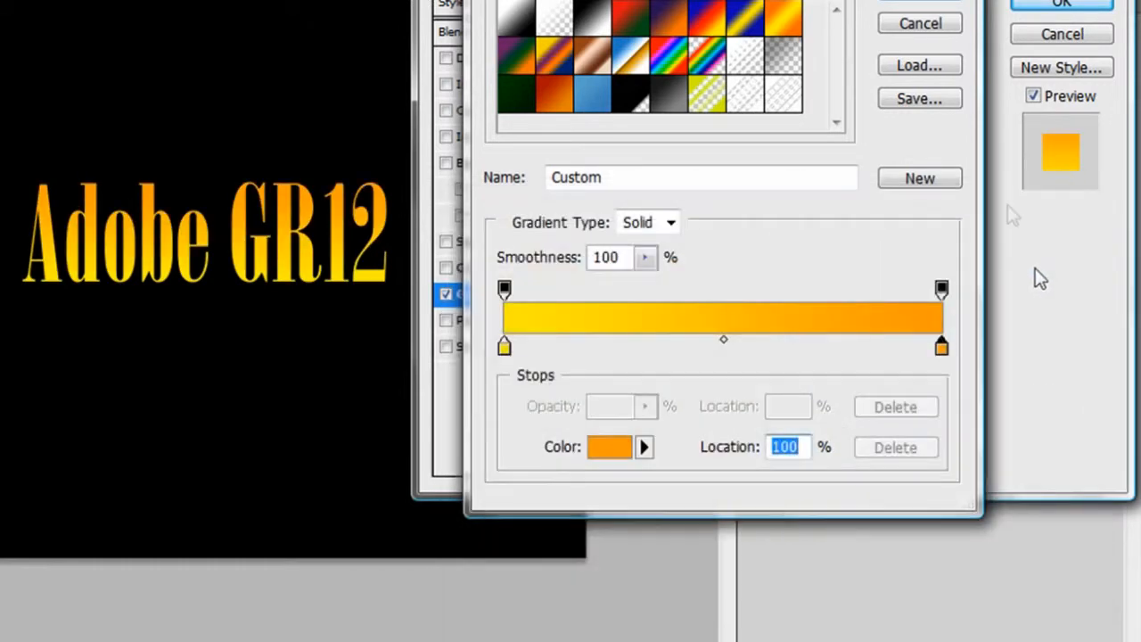
pyautogui.click(927, 2)
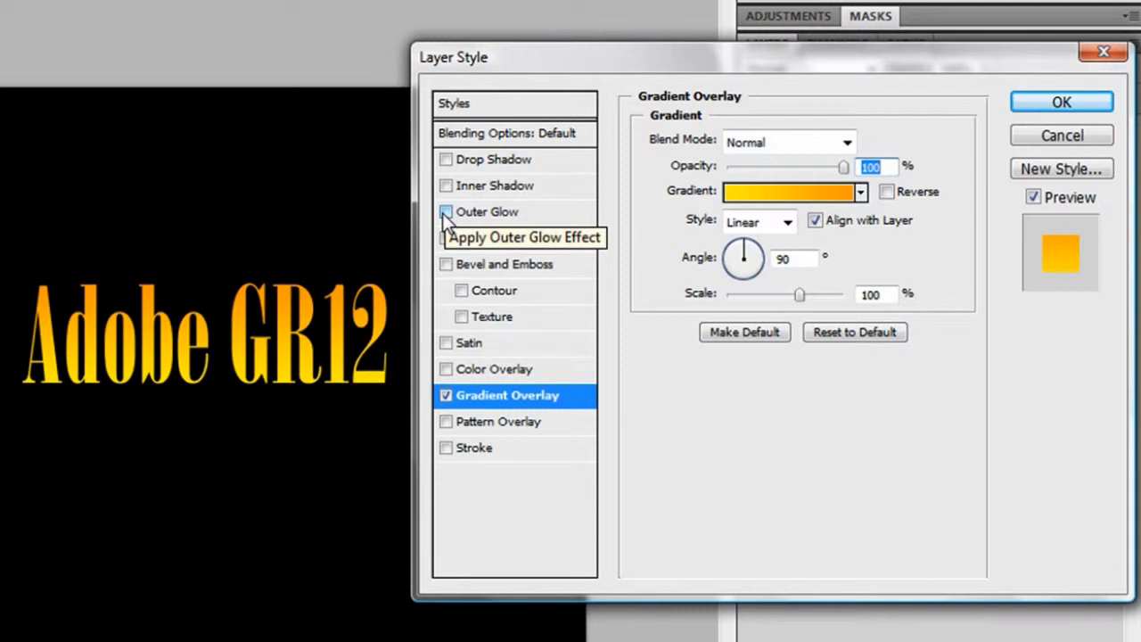
# Enable Outer Glow on the text copy and change the glow colour to red
pyautogui.click(445, 214)
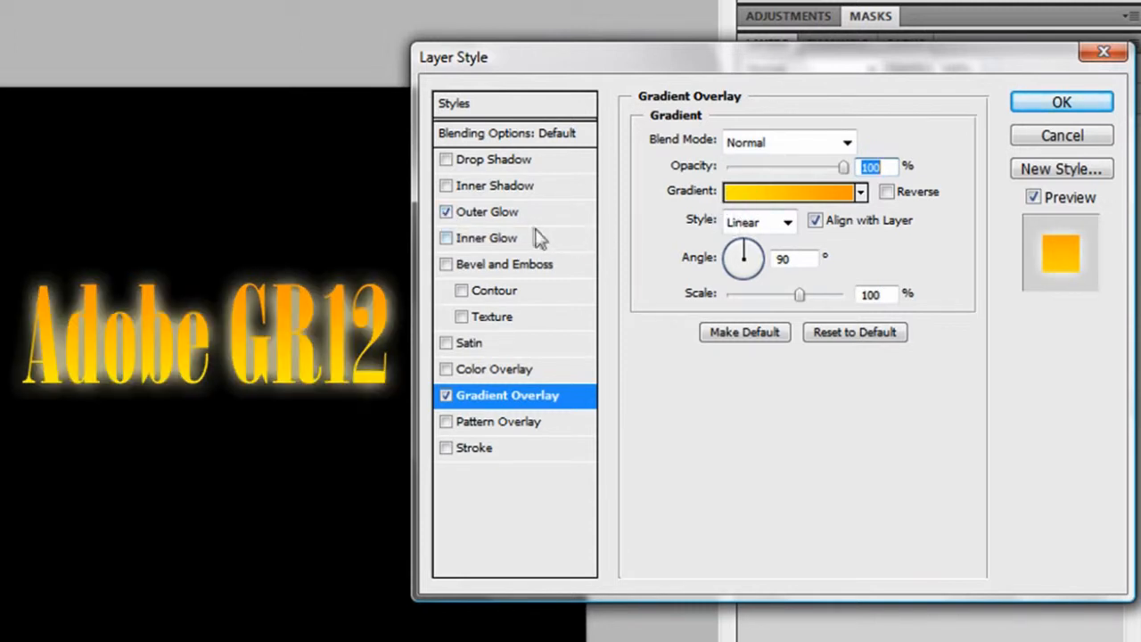
pyautogui.click(512, 214)
pyautogui.click(701, 220)
pyautogui.moveTo(812, 390); pyautogui.dragTo(815, 333)
pyautogui.click(993, 349)
# Set the outer glow's blend mode to Normal and its size to 13 px, and apply the layer style
pyautogui.click(764, 144)
pyautogui.click(753, 159)
pyautogui.click(729, 335)
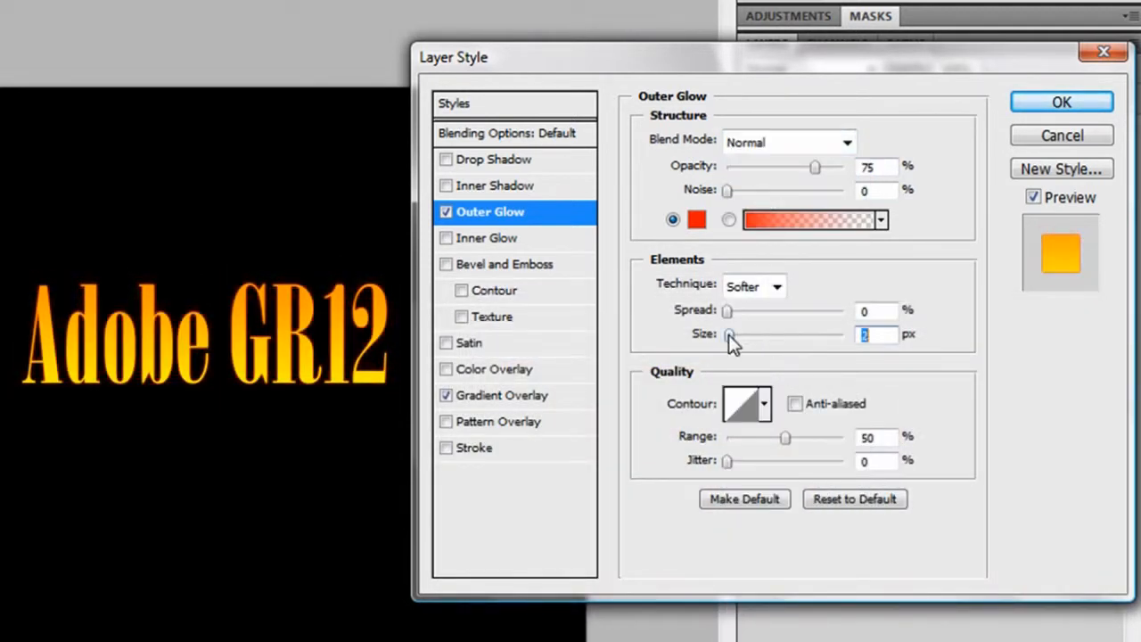
pyautogui.moveTo(735, 335); pyautogui.dragTo(745, 339)
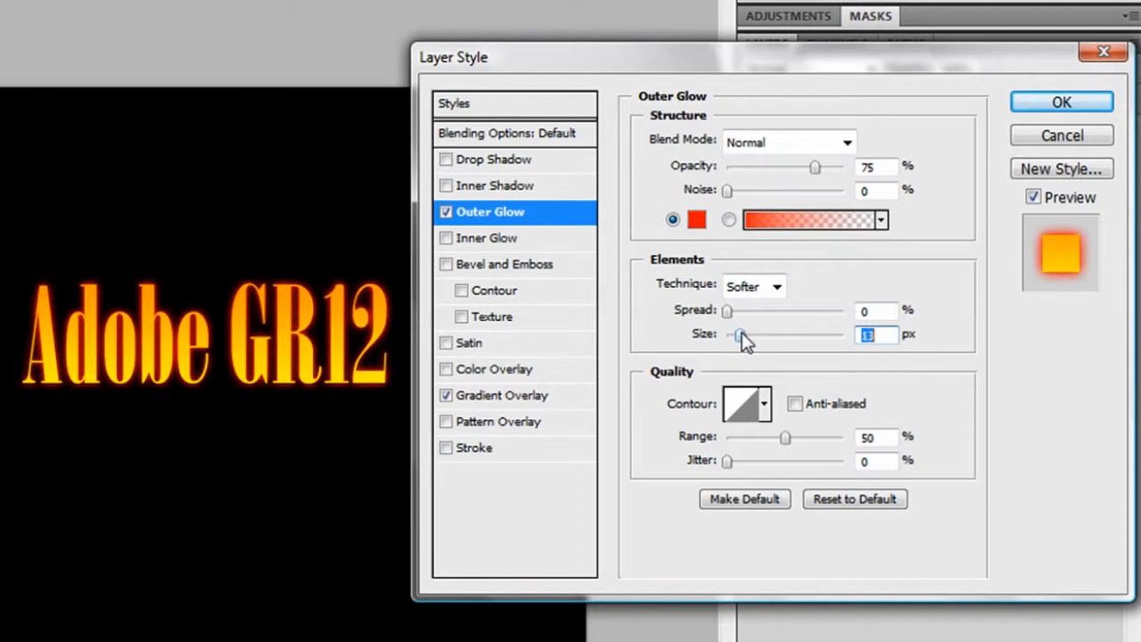
pyautogui.click(1083, 107)
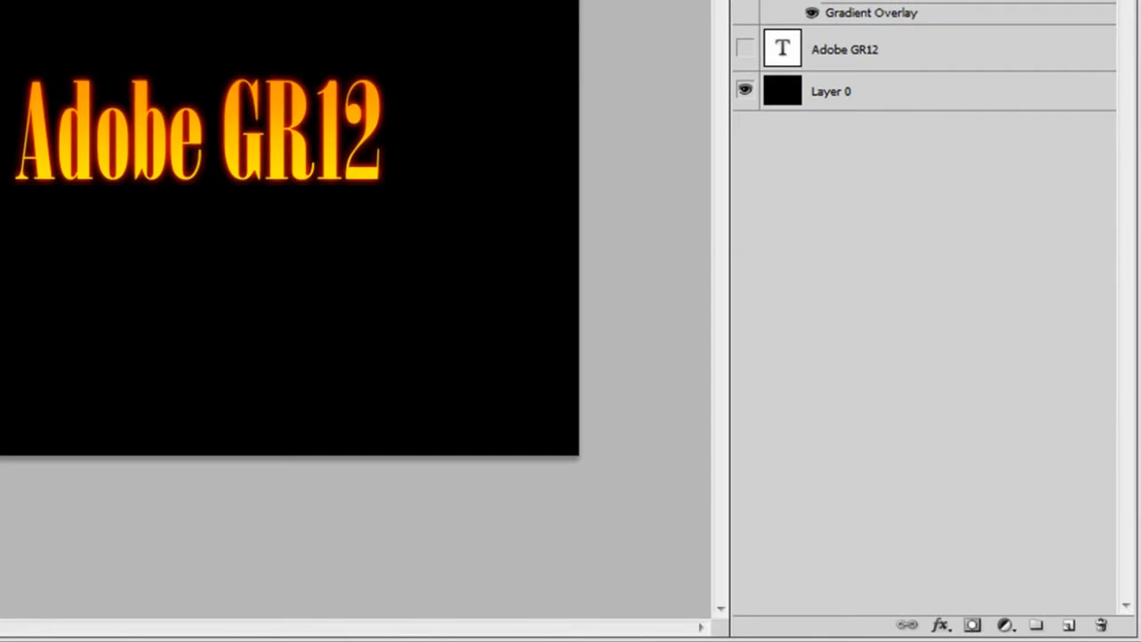
# Add a new empty layer and merge it with the rasterized Adobe GR12 copy layer
pyautogui.click(1077, 626)
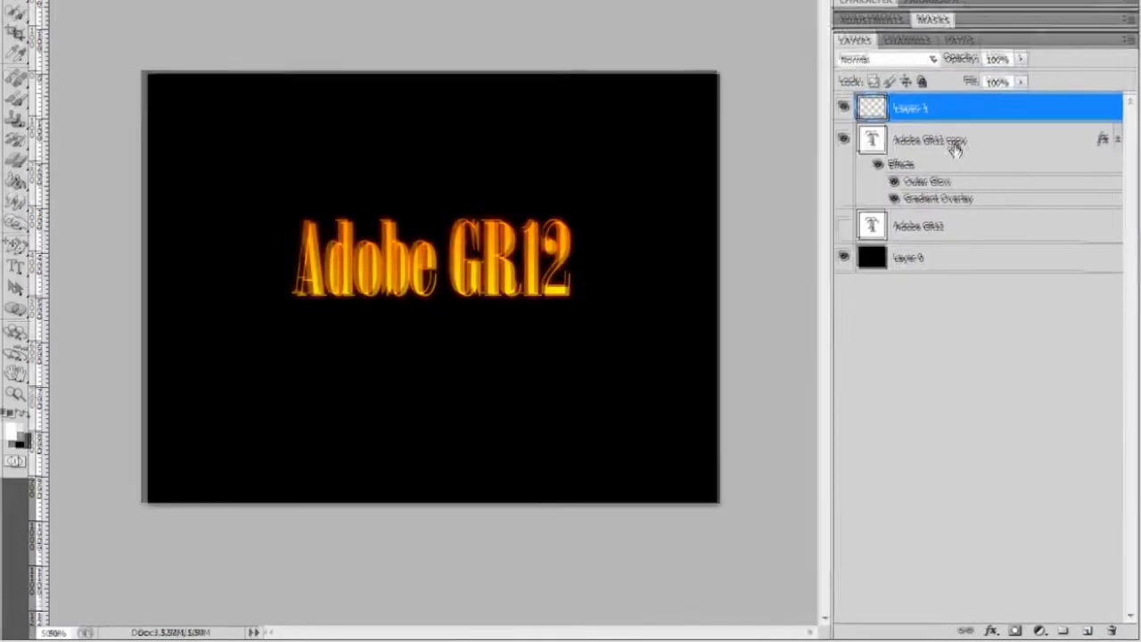
pyautogui.keyDown('shift'); pyautogui.click(954, 147); pyautogui.keyUp('shift')
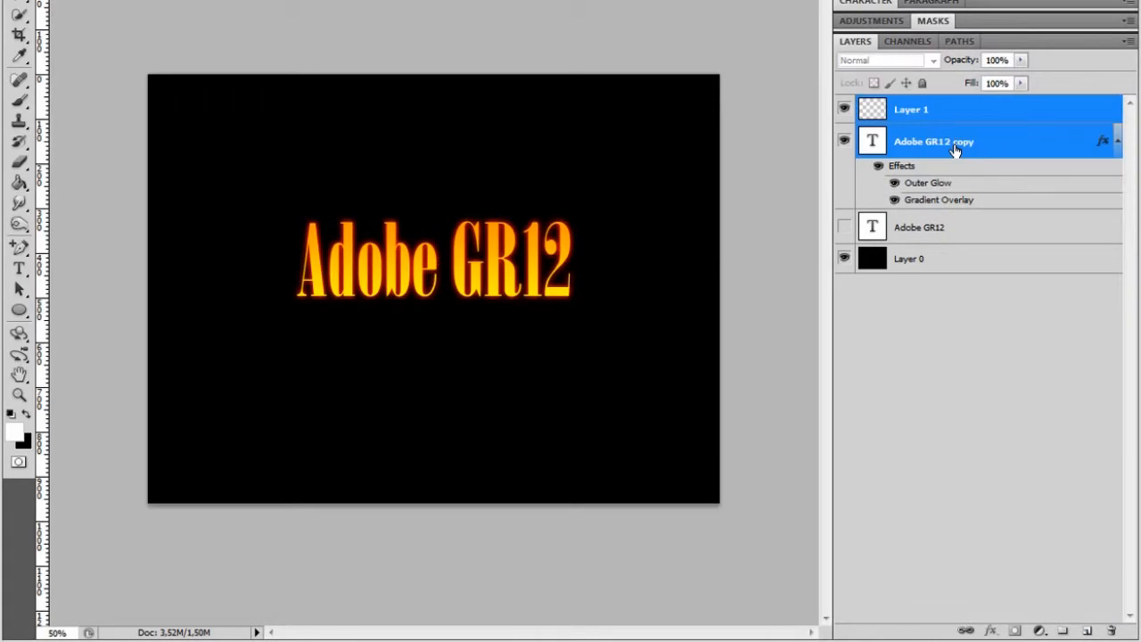
pyautogui.rightClick(955, 148)
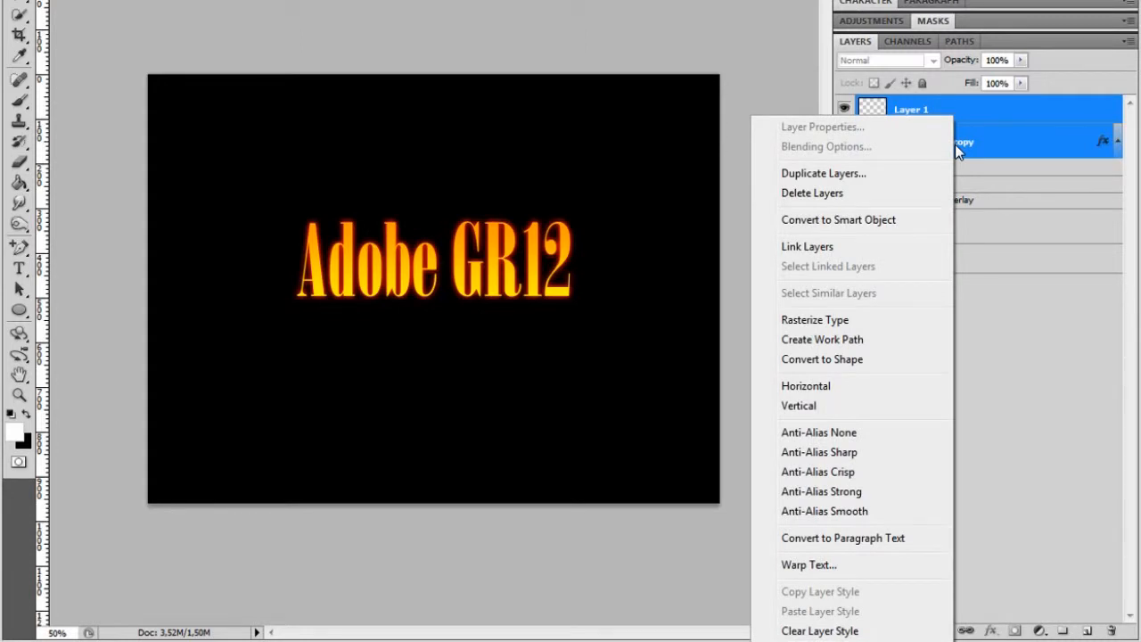
pyautogui.click(850, 321)
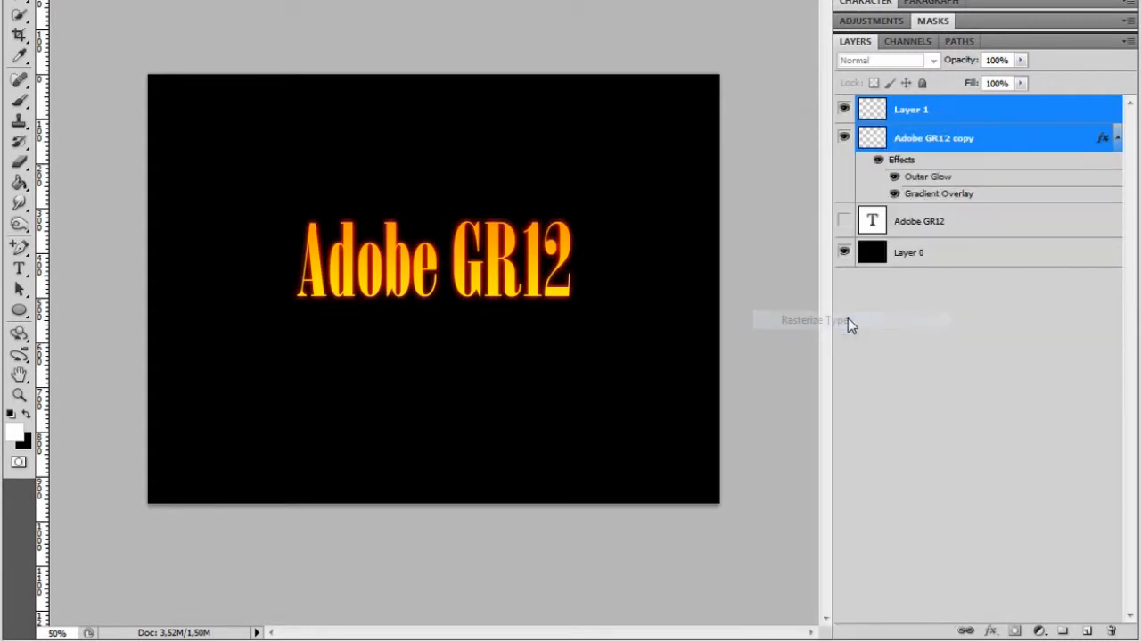
pyautogui.rightClick(972, 148)
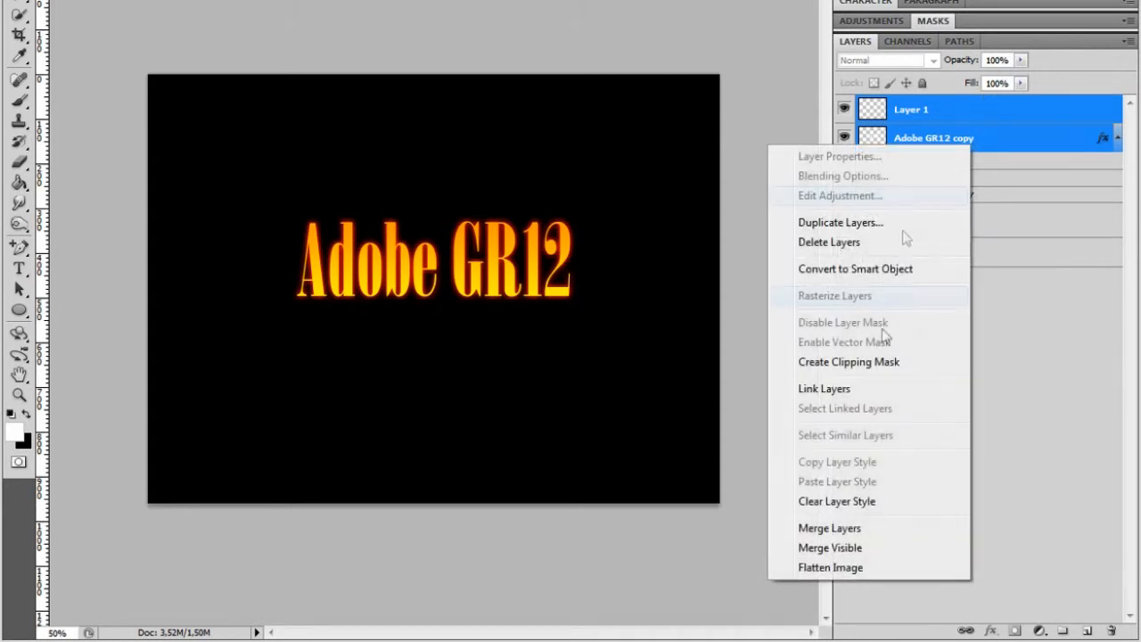
pyautogui.click(905, 533)
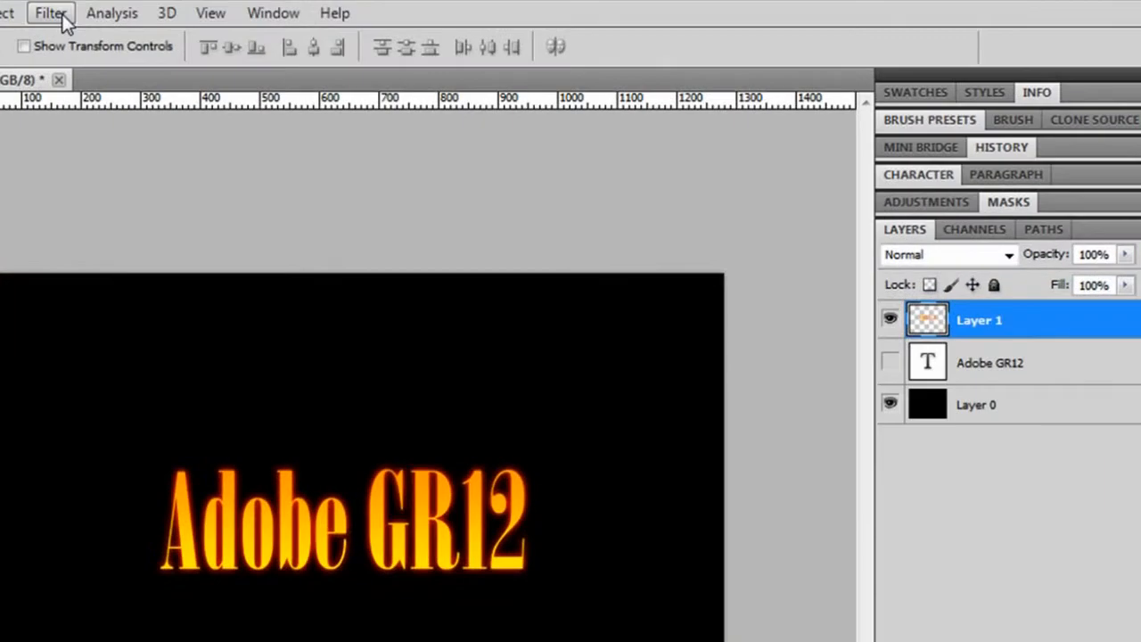
# Apply a vertical Motion Blur to Layer 1 at 90° with a 27-pixel distance, and make the Adobe GR12 text layer visible
pyautogui.click(55, 14)
pyautogui.moveTo(145, 231)
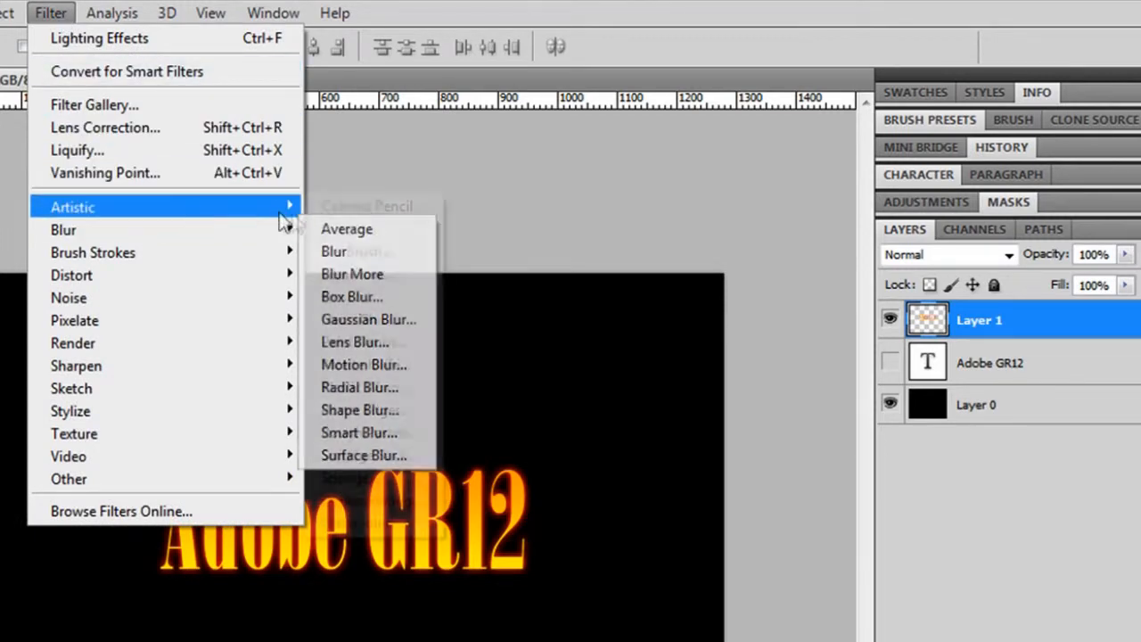
pyautogui.moveTo(216, 214)
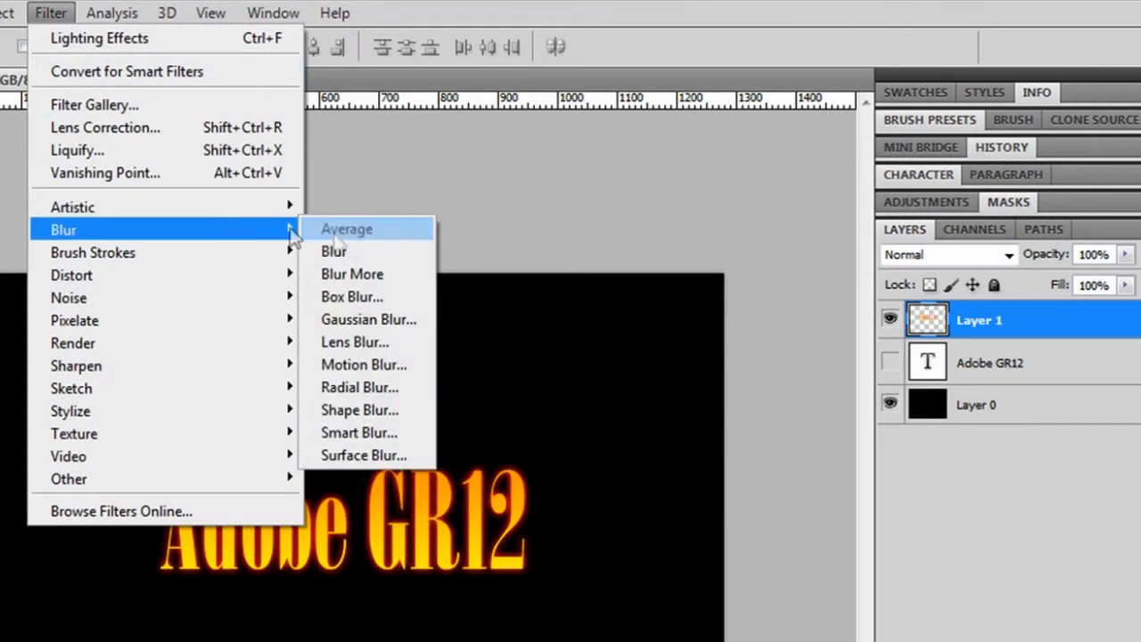
pyautogui.click(361, 365)
pyautogui.click(1010, 484)
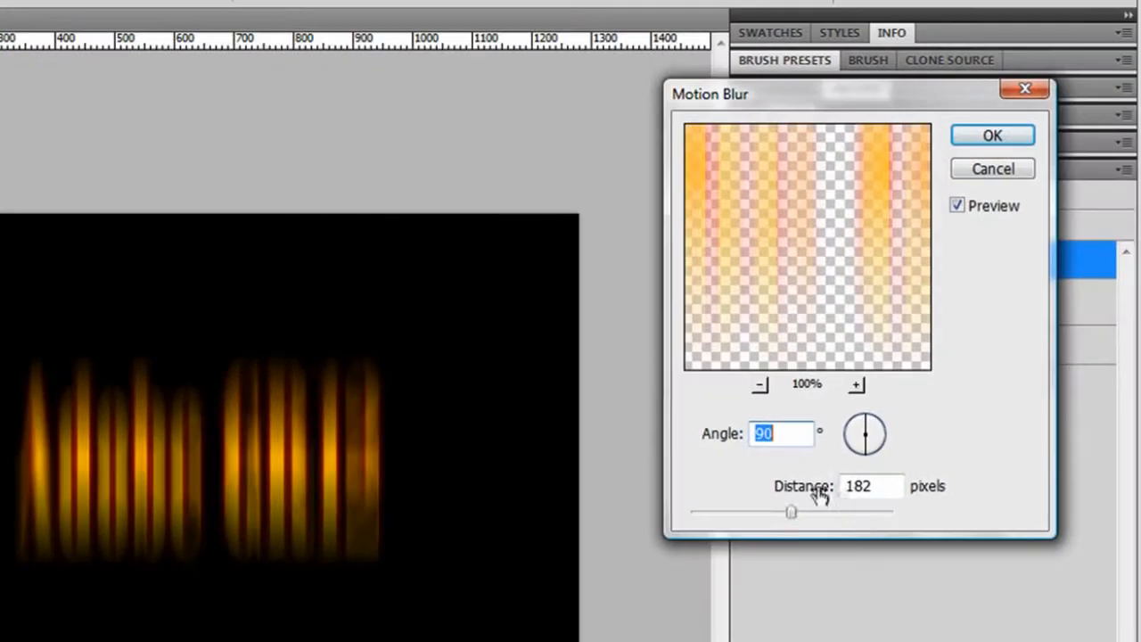
pyautogui.moveTo(791, 511); pyautogui.dragTo(719, 510)
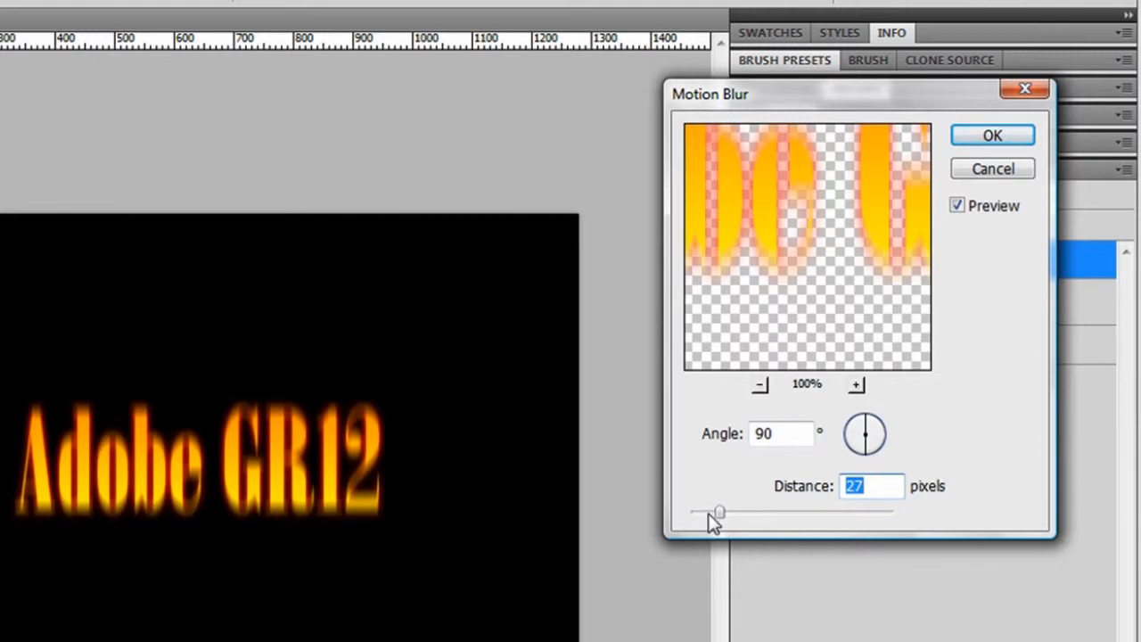
pyautogui.click(1024, 135)
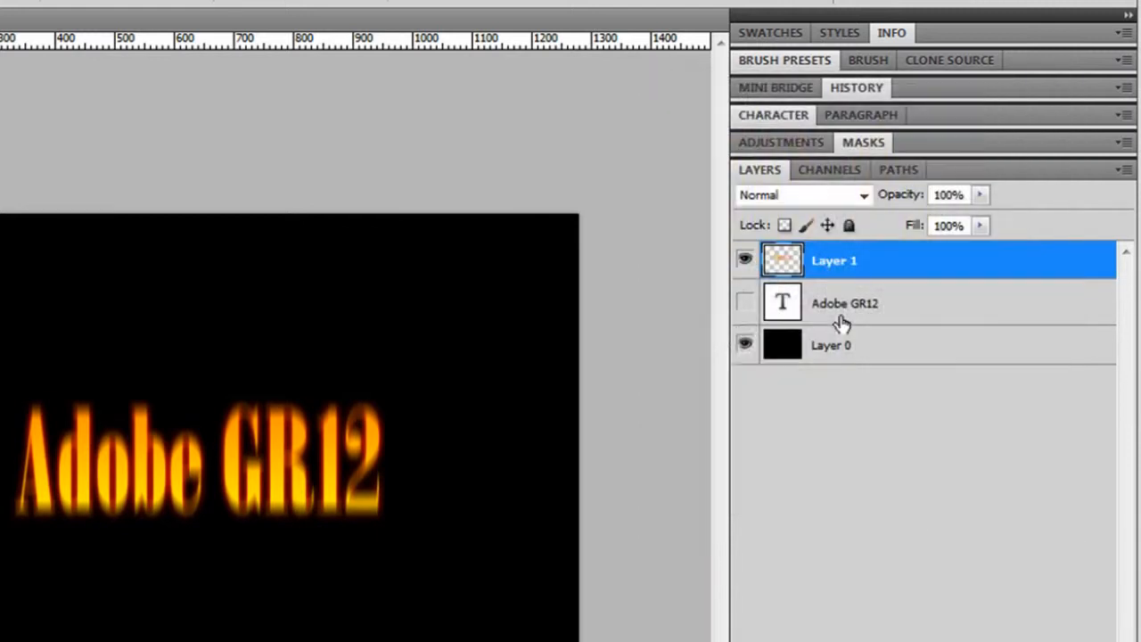
pyautogui.click(746, 308)
pyautogui.moveTo(841, 293); pyautogui.dragTo(840, 313)
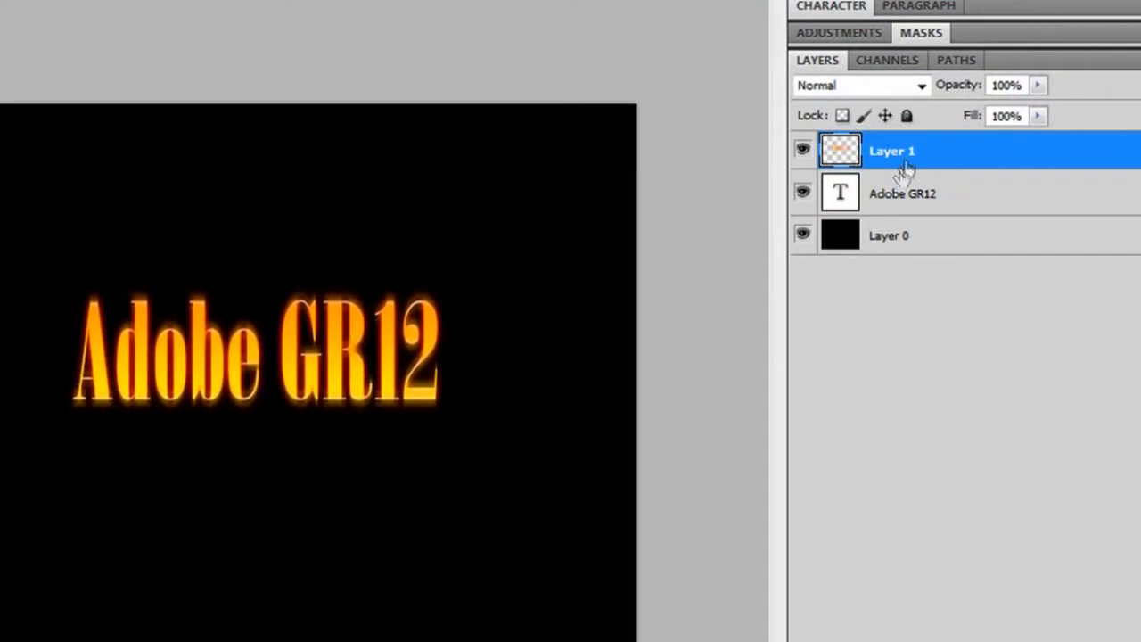
pyautogui.moveTo(899, 203); pyautogui.dragTo(899, 220)
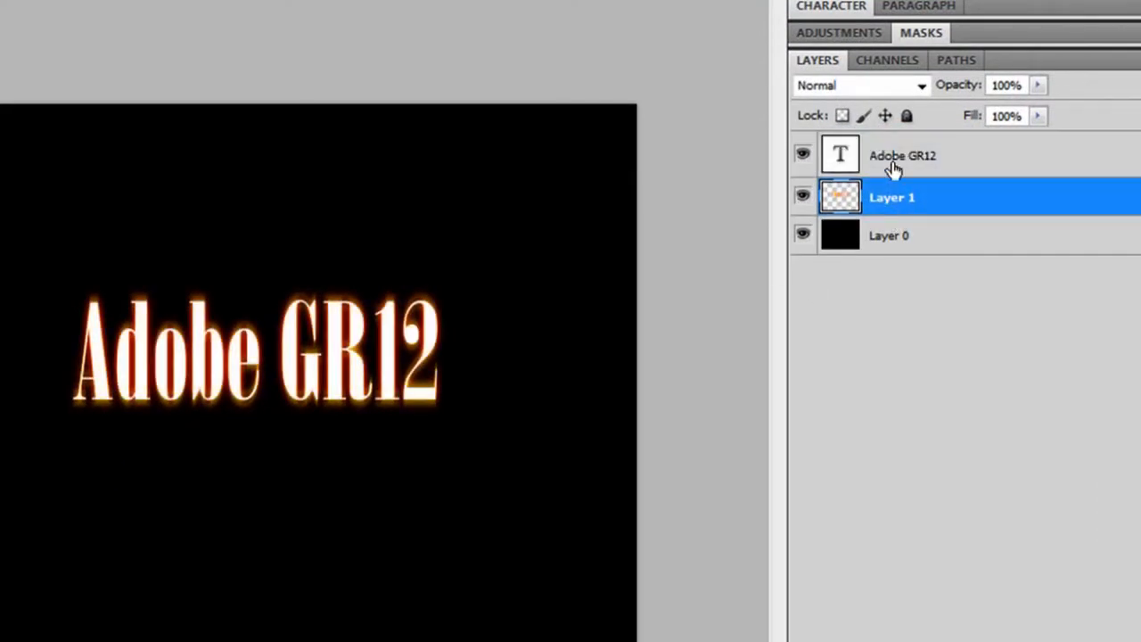
pyautogui.click(893, 171)
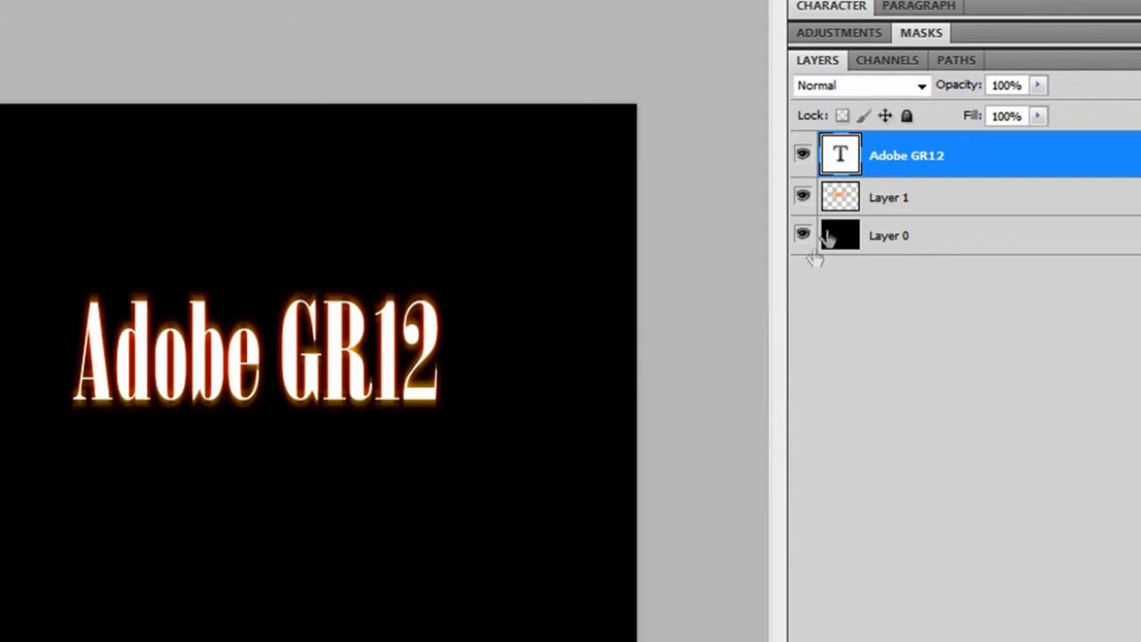
pyautogui.click(875, 197)
pyautogui.moveTo(879, 159); pyautogui.dragTo(872, 215)
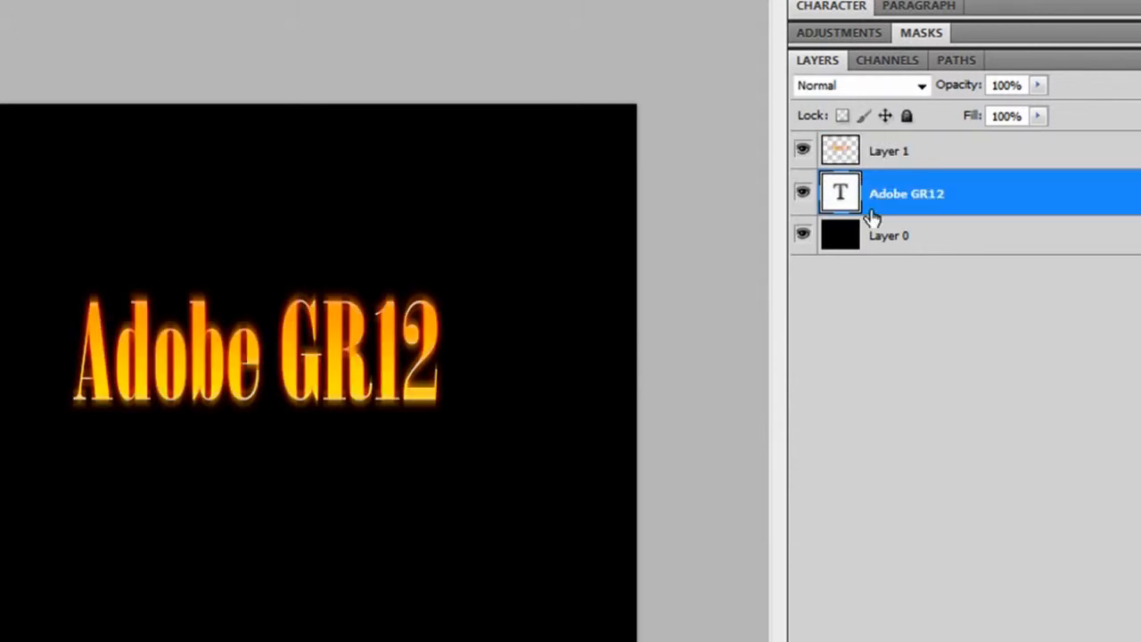
# Open Layer 1 in the Liquify filter and pull the letter A upward into a curved flame tip with the size 20 warp brush
pyautogui.click(881, 153)
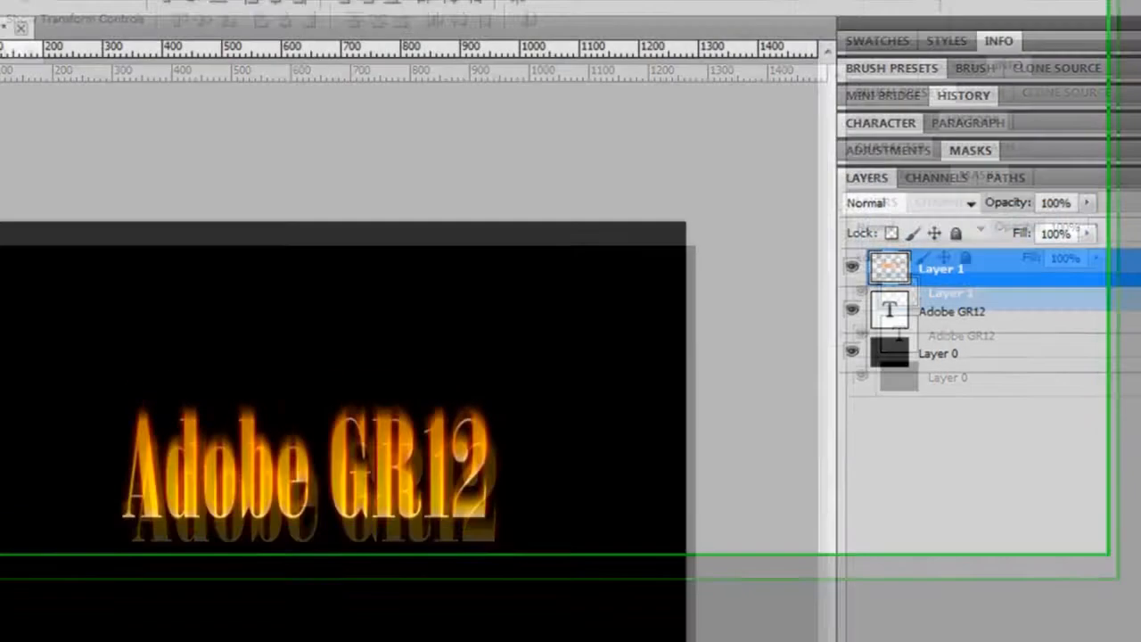
pyautogui.click(49, 54)
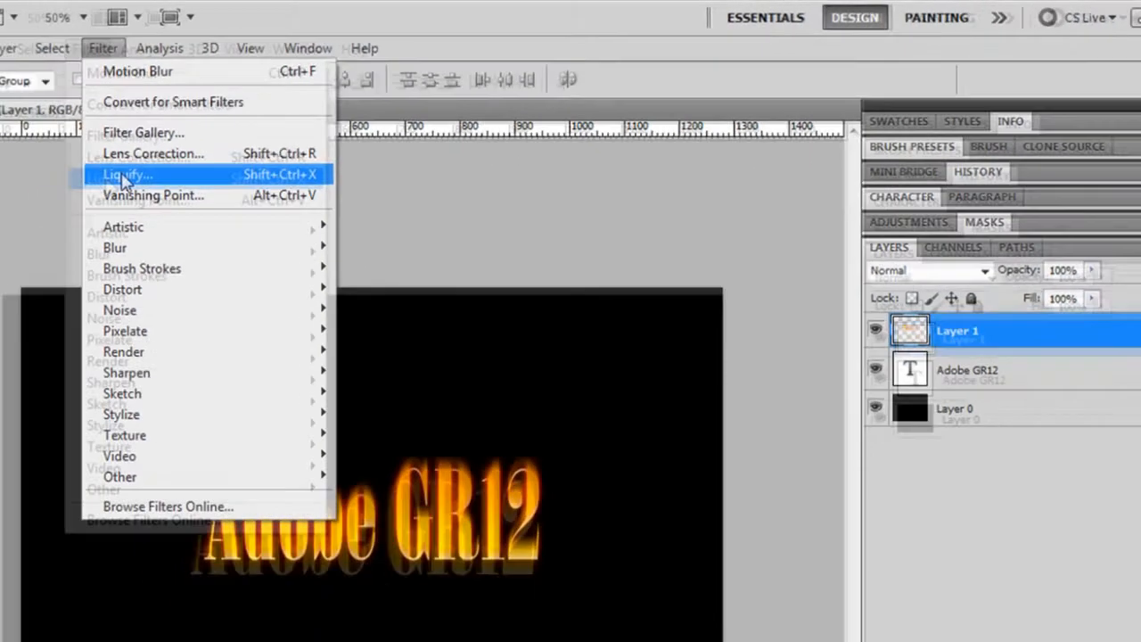
pyautogui.click(77, 189)
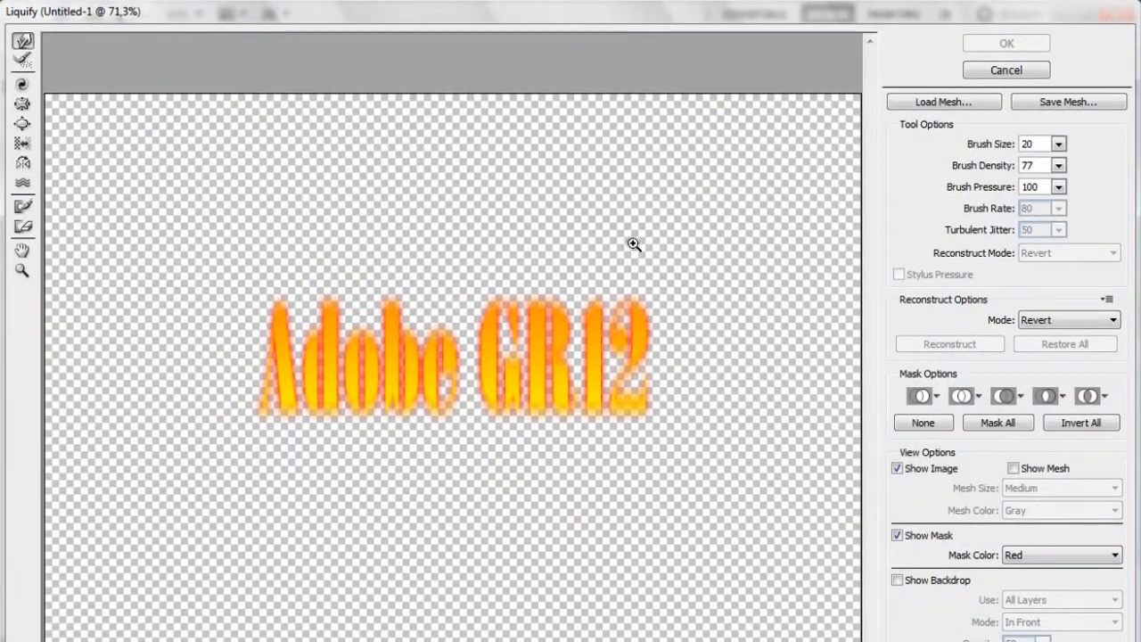
pyautogui.hotkey('ctrl', '+')
pyautogui.hotkey('ctrl', '+')
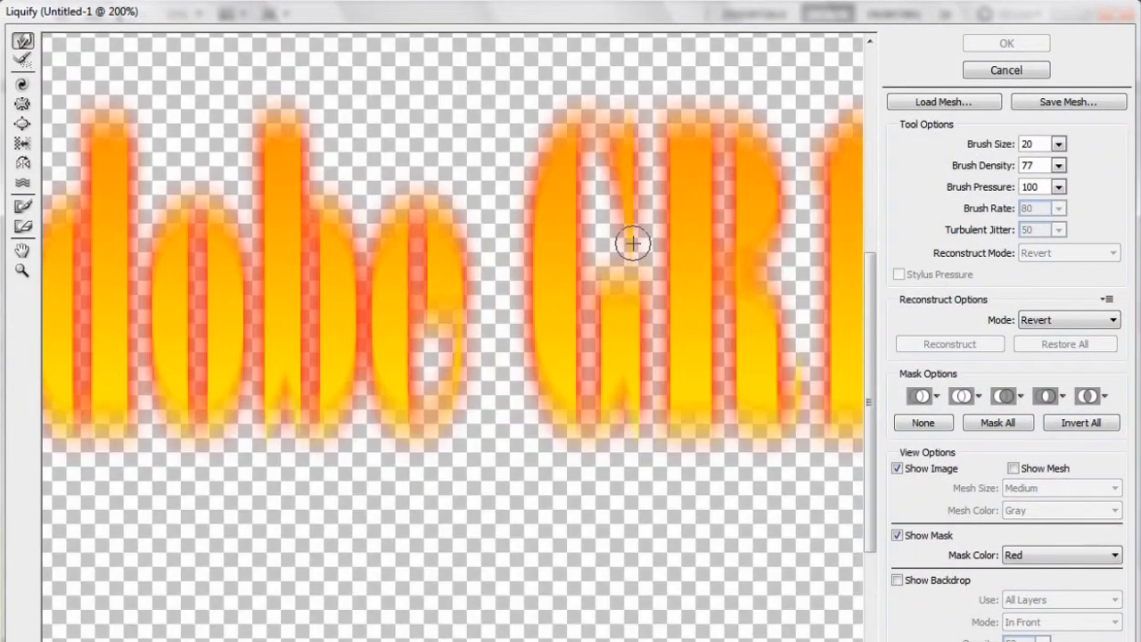
pyautogui.moveTo(357, 640); pyautogui.dragTo(278, 640)
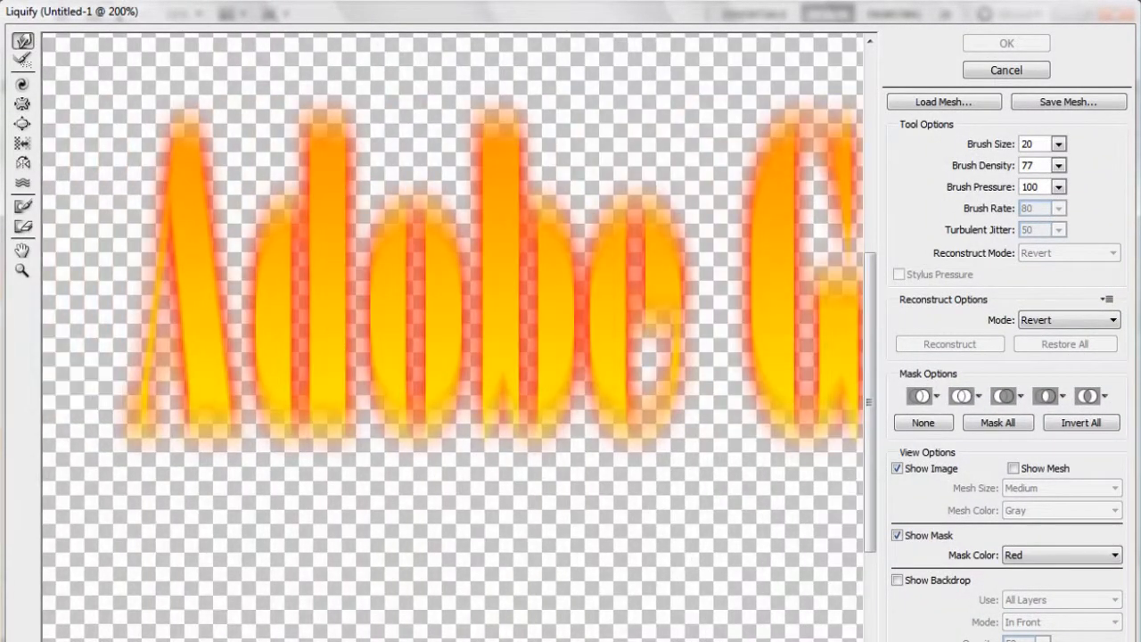
pyautogui.moveTo(880, 504); pyautogui.dragTo(898, 375)
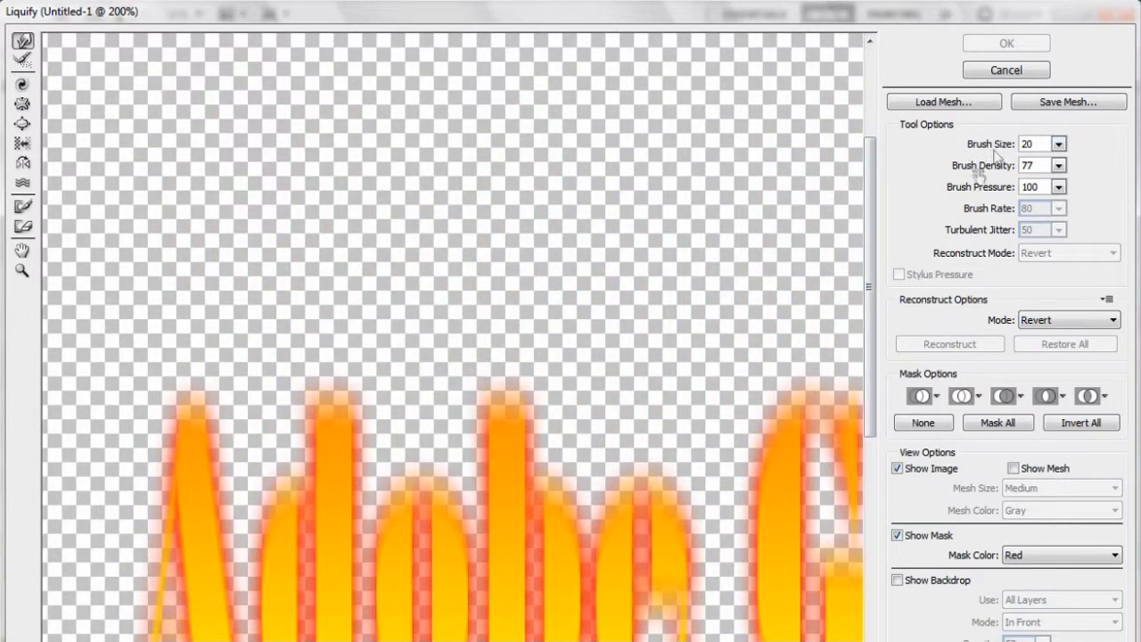
pyautogui.moveTo(883, 270); pyautogui.dragTo(872, 292)
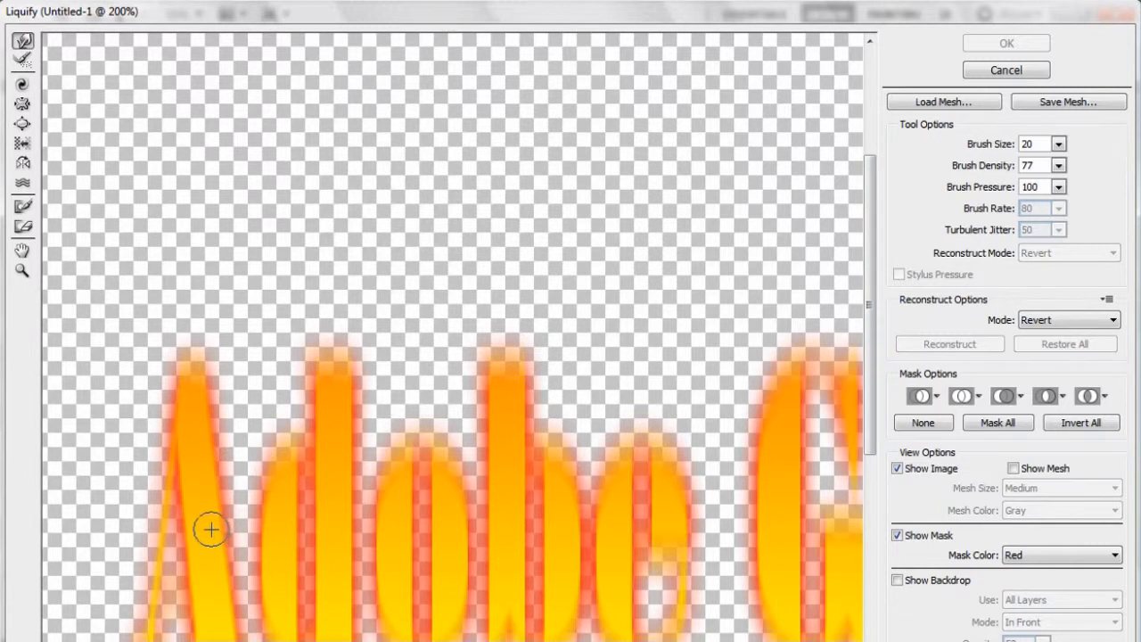
pyautogui.moveTo(212, 486)
pyautogui.mouseDown()
pyautogui.moveTo(202, 388)
pyautogui.moveTo(213, 298)
pyautogui.mouseUp()
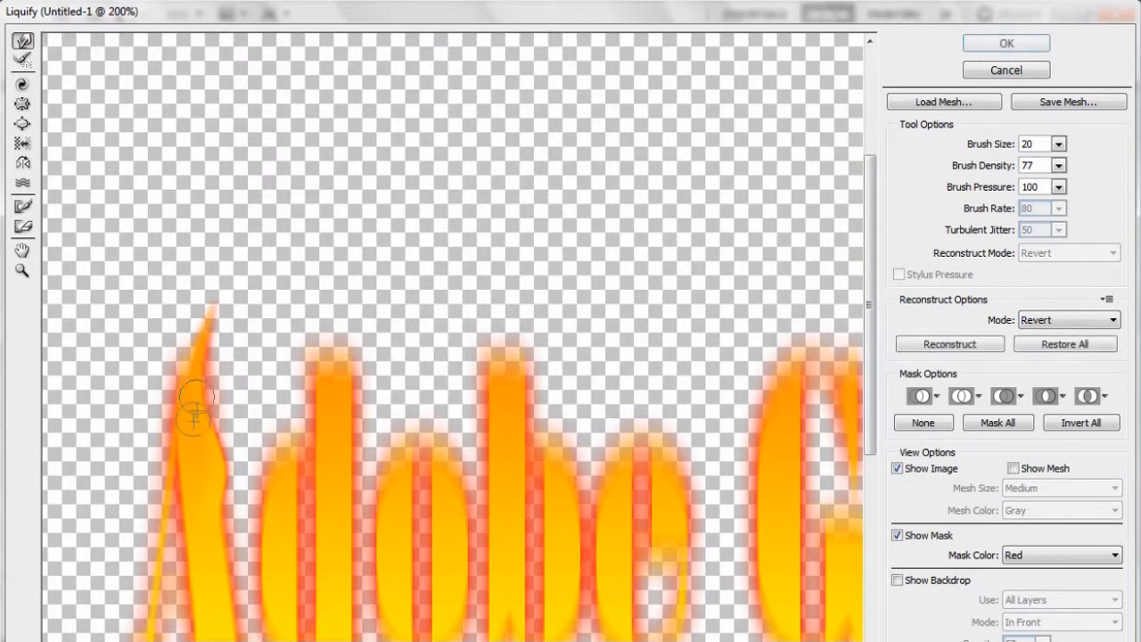
pyautogui.moveTo(183, 390); pyautogui.dragTo(212, 290)
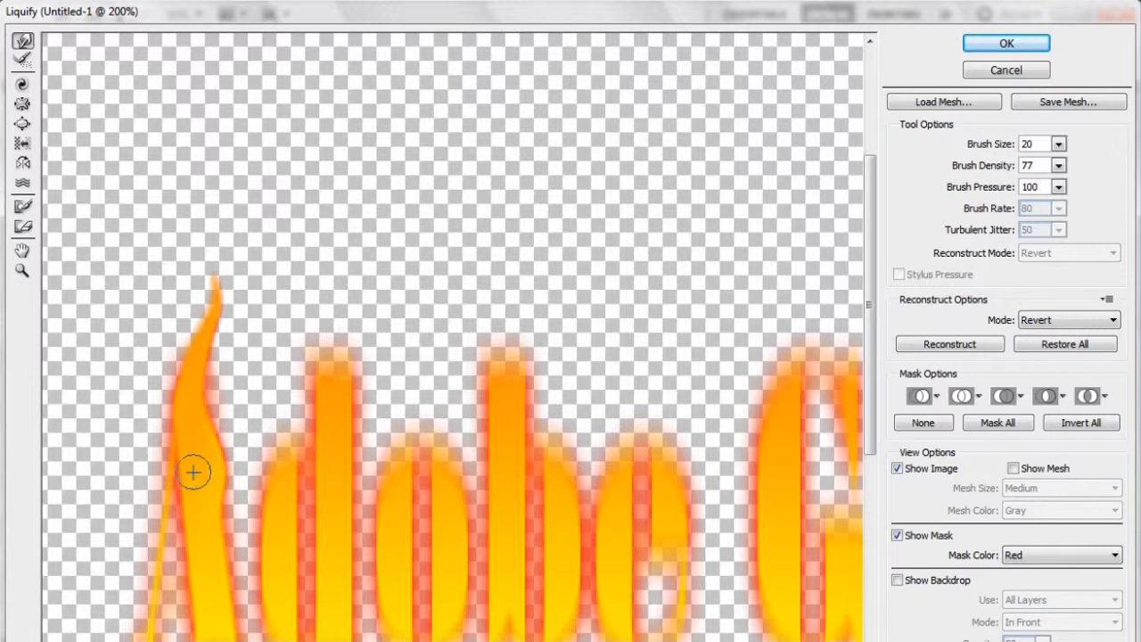
pyautogui.moveTo(164, 504); pyautogui.dragTo(186, 395)
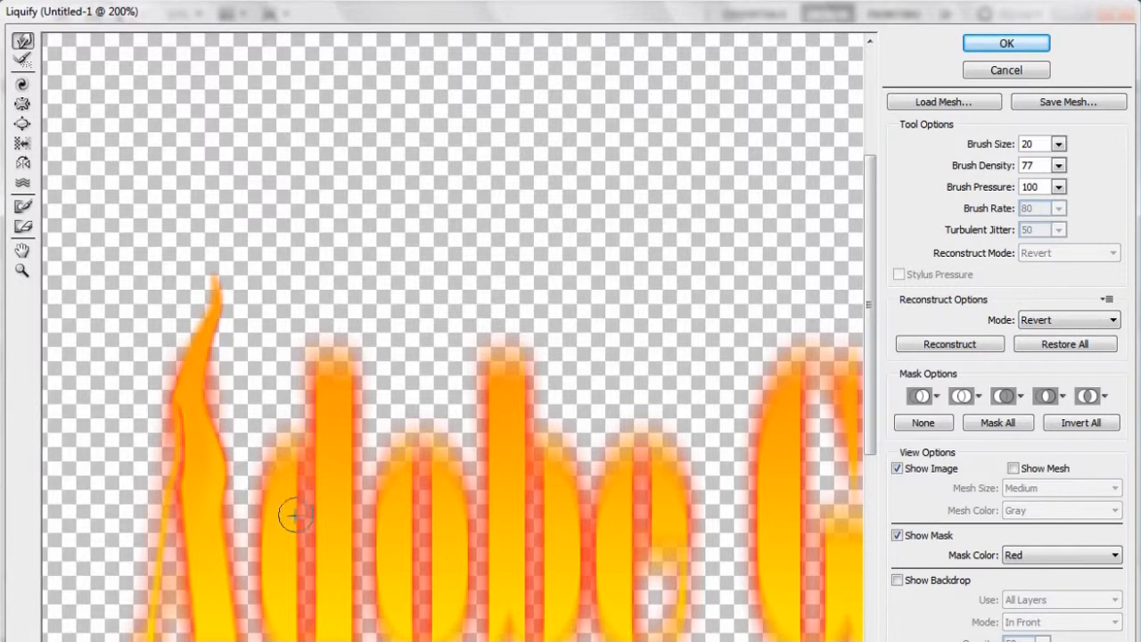
# Warp the tops of the letters d, o, b and e upward into curved, forked flame tips
pyautogui.moveTo(279, 509)
pyautogui.mouseDown()
pyautogui.moveTo(295, 440)
pyautogui.moveTo(322, 408)
pyautogui.moveTo(321, 308)
pyautogui.mouseUp()
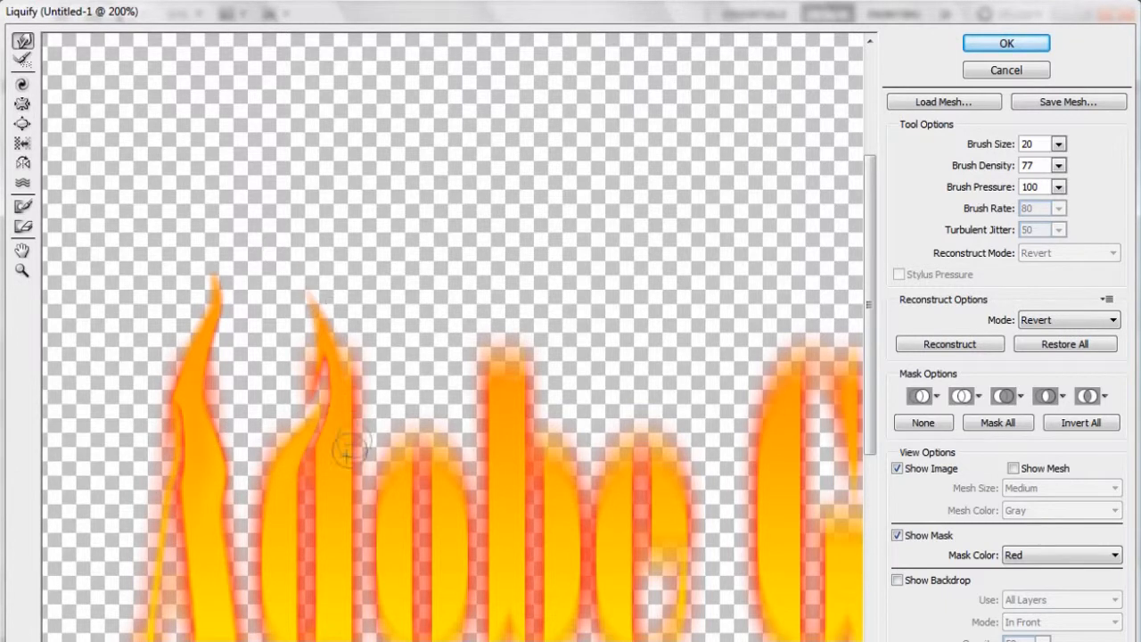
pyautogui.moveTo(343, 419); pyautogui.dragTo(293, 288)
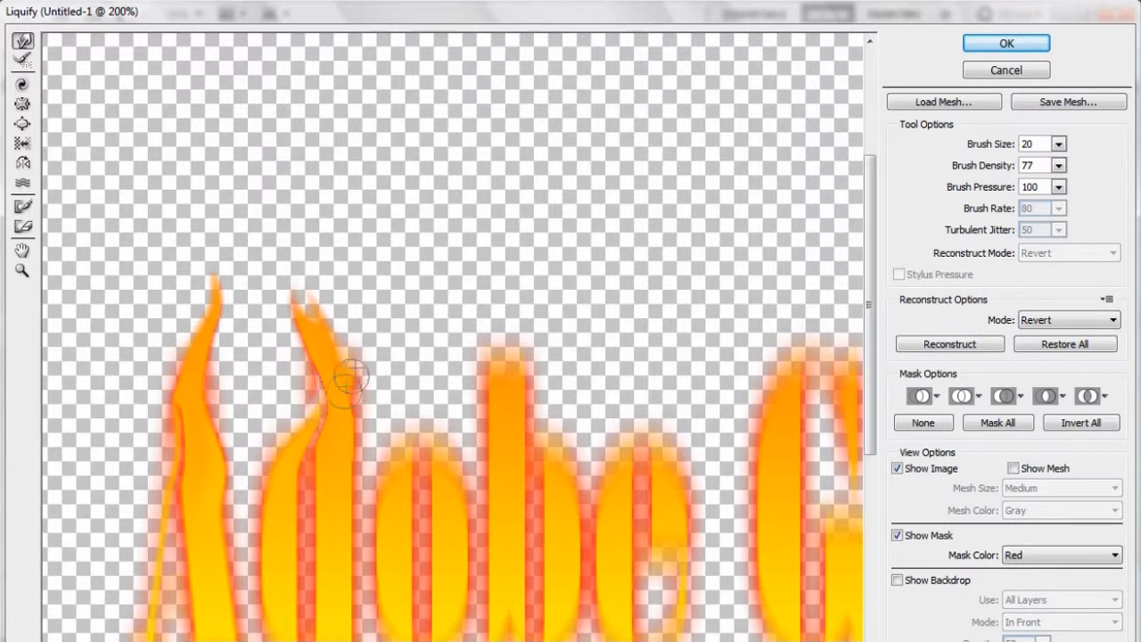
pyautogui.moveTo(344, 387)
pyautogui.mouseDown()
pyautogui.moveTo(353, 349)
pyautogui.moveTo(325, 292)
pyautogui.mouseUp()
pyautogui.moveTo(389, 512); pyautogui.dragTo(416, 362)
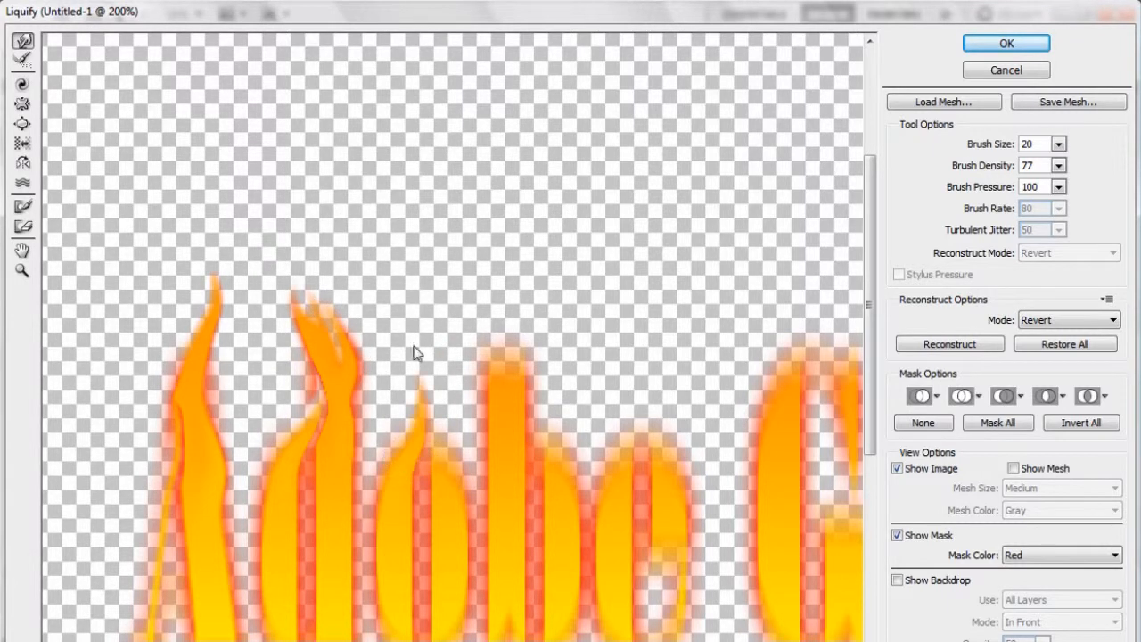
pyautogui.moveTo(449, 535)
pyautogui.mouseDown()
pyautogui.moveTo(437, 392)
pyautogui.moveTo(469, 288)
pyautogui.mouseUp()
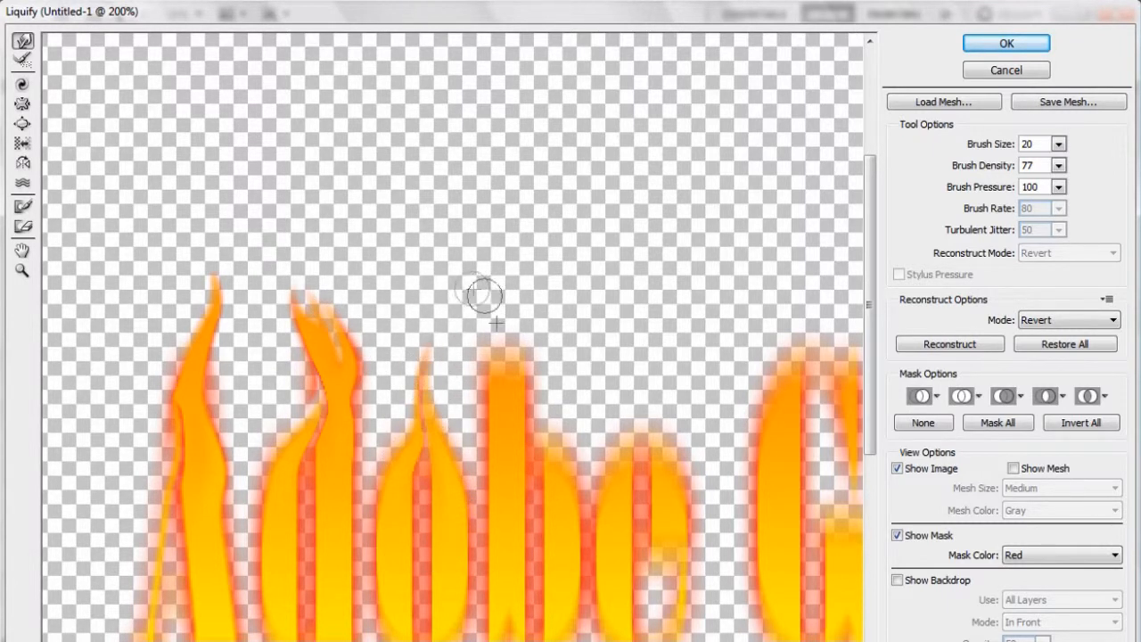
pyautogui.moveTo(514, 470)
pyautogui.mouseDown()
pyautogui.moveTo(523, 432)
pyautogui.moveTo(540, 280)
pyautogui.mouseUp()
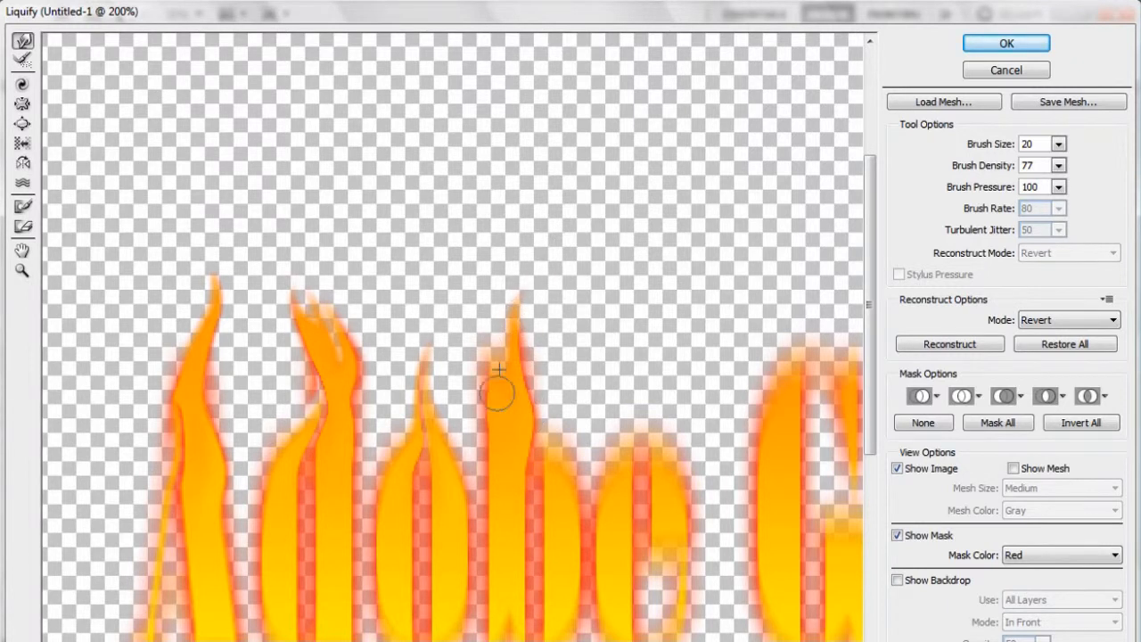
pyautogui.moveTo(499, 387); pyautogui.dragTo(546, 268)
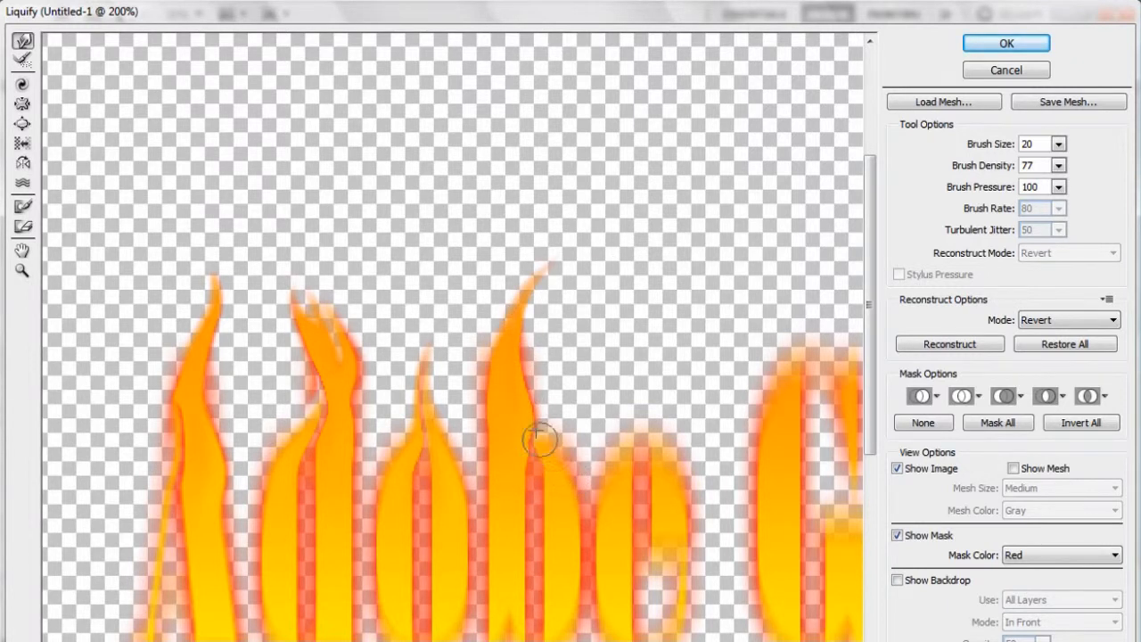
pyautogui.moveTo(540, 437); pyautogui.dragTo(560, 328)
pyautogui.moveTo(618, 502); pyautogui.dragTo(675, 390)
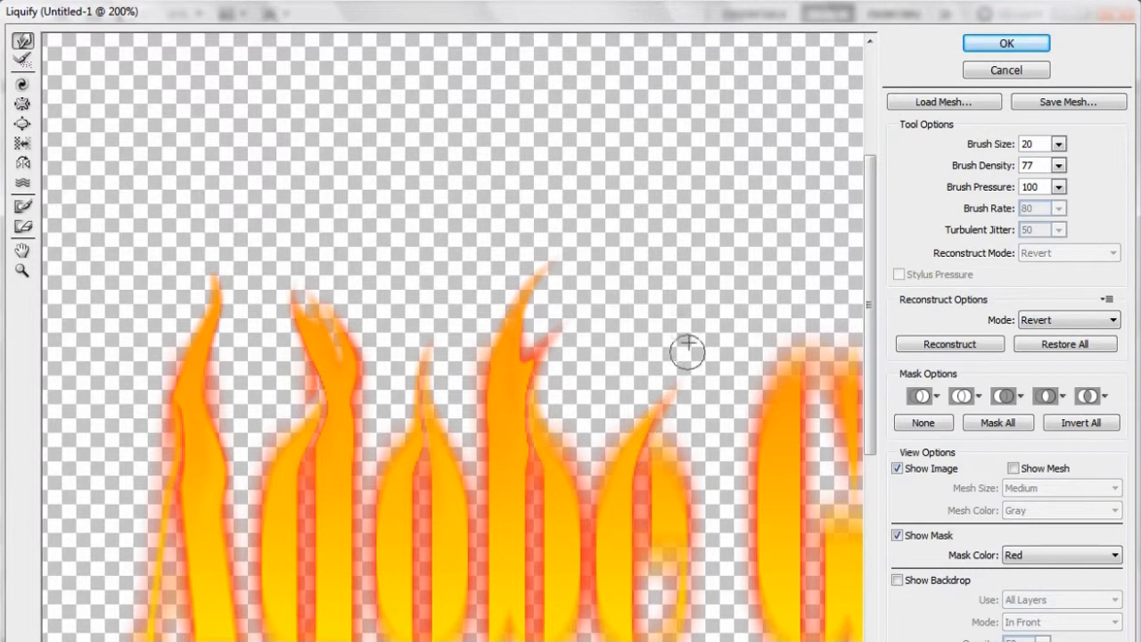
pyautogui.moveTo(668, 481); pyautogui.dragTo(620, 373)
pyautogui.moveTo(640, 437); pyautogui.dragTo(666, 361)
pyautogui.moveTo(627, 408)
pyautogui.mouseDown()
pyautogui.moveTo(669, 357)
pyautogui.moveTo(725, 301)
pyautogui.mouseUp()
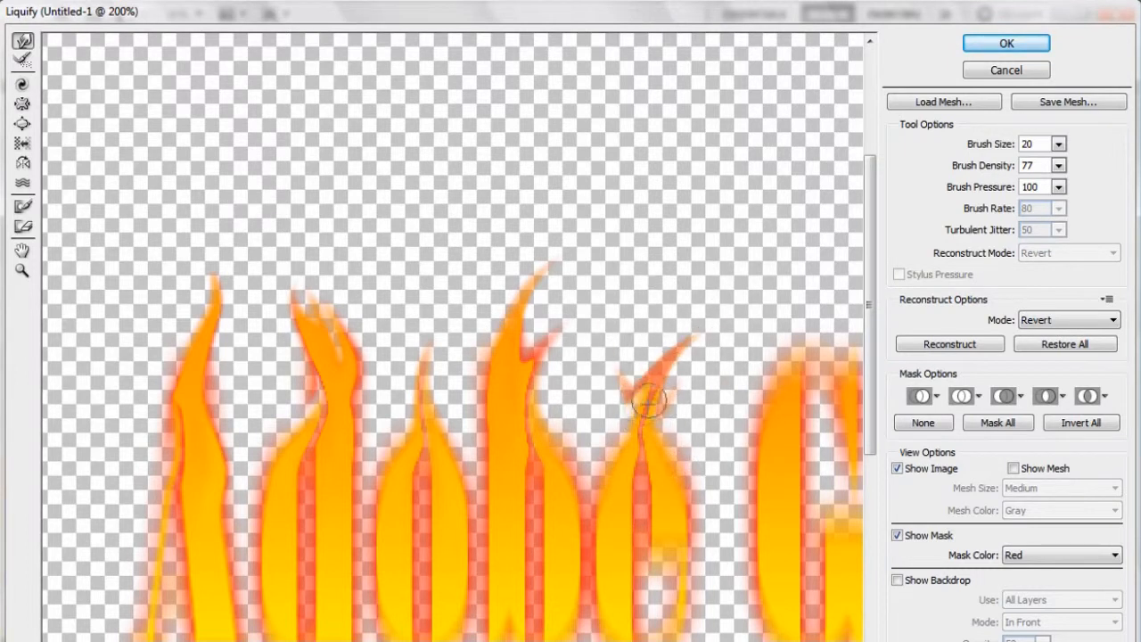
pyautogui.moveTo(629, 392)
pyautogui.mouseDown()
pyautogui.moveTo(707, 323)
pyautogui.moveTo(731, 313)
pyautogui.mouseUp()
# Warp the tops of G, R, 1 and 2 upward into flame tips, and pull a small flame from the base of the 2
pyautogui.moveTo(792, 434); pyautogui.dragTo(803, 287)
pyautogui.hscroll(5, 452, 337)
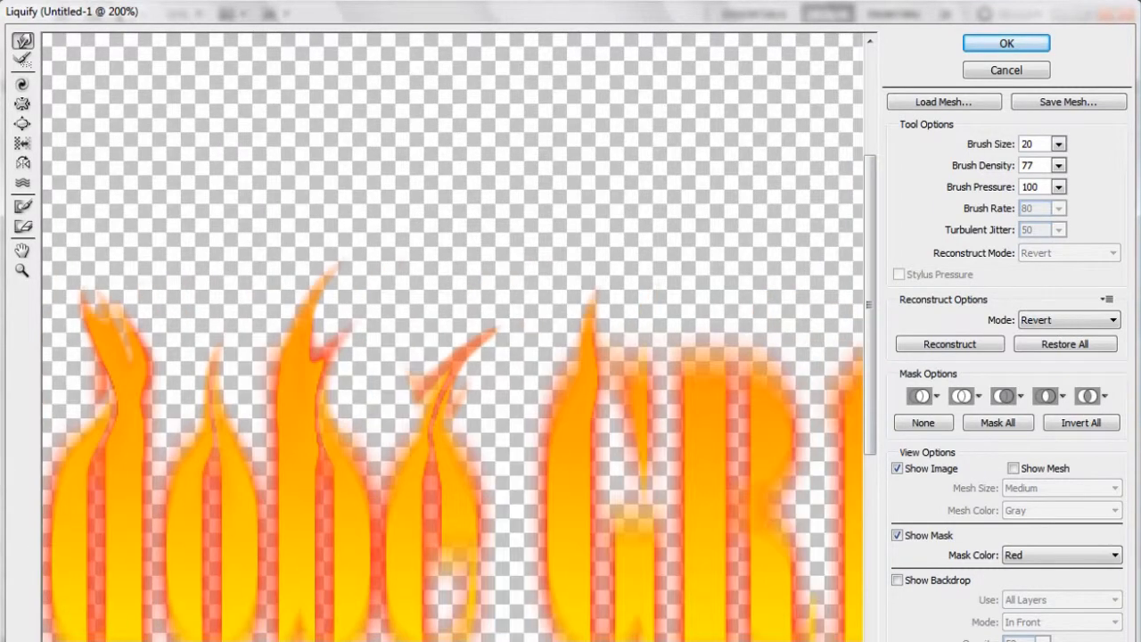
pyautogui.moveTo(650, 416)
pyautogui.mouseDown()
pyautogui.moveTo(635, 333)
pyautogui.moveTo(600, 283)
pyautogui.mouseUp()
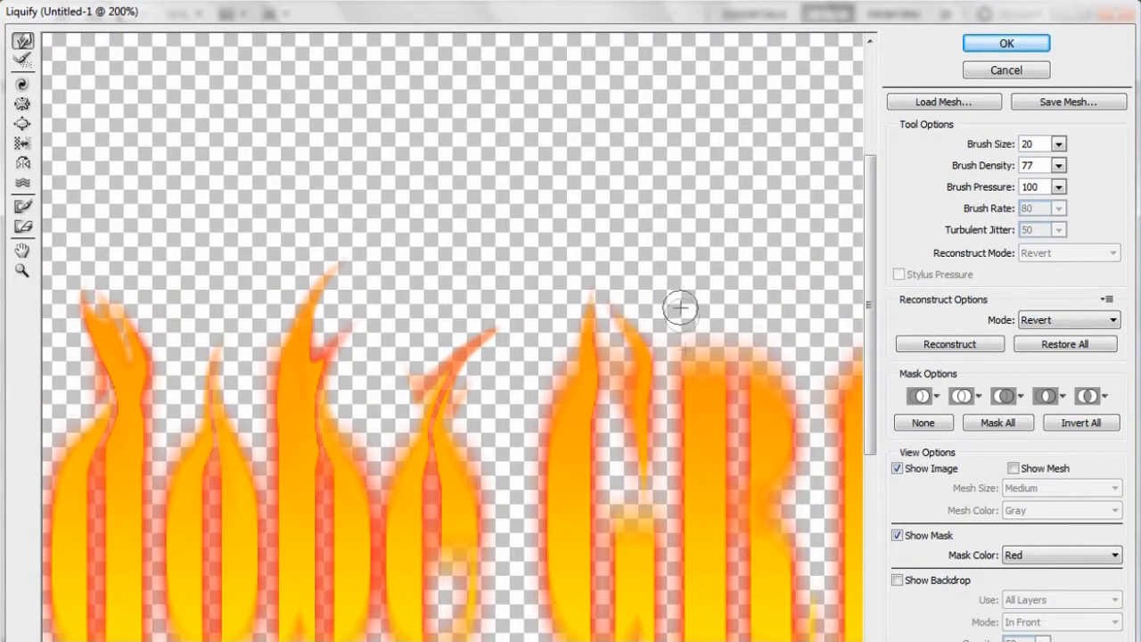
pyautogui.moveTo(683, 438)
pyautogui.mouseDown()
pyautogui.moveTo(689, 360)
pyautogui.moveTo(731, 271)
pyautogui.mouseUp()
pyautogui.moveTo(714, 383); pyautogui.dragTo(735, 255)
pyautogui.moveTo(759, 408); pyautogui.dragTo(745, 303)
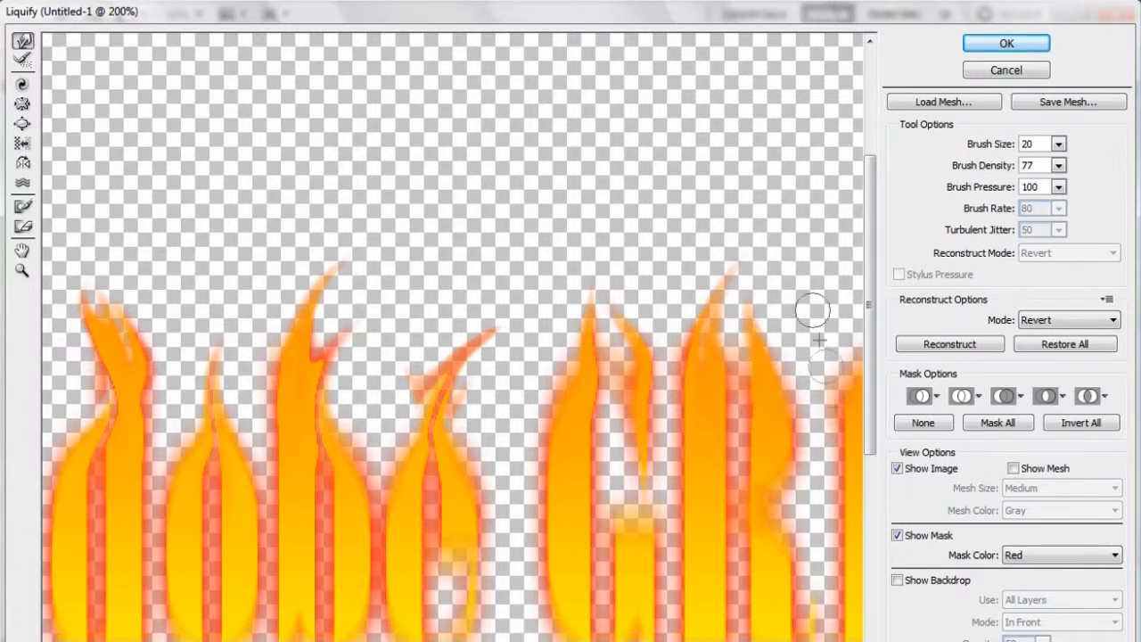
pyautogui.hscroll(5, 811, 306)
pyautogui.moveTo(672, 433)
pyautogui.mouseDown()
pyautogui.moveTo(668, 387)
pyautogui.moveTo(721, 232)
pyautogui.mouseUp()
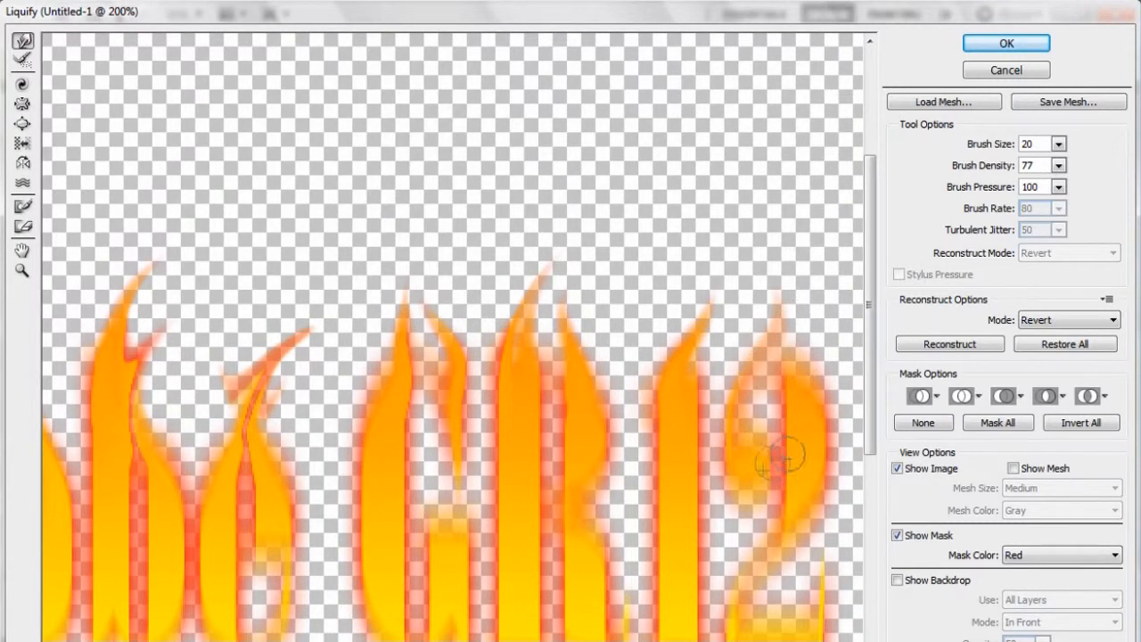
pyautogui.moveTo(743, 453)
pyautogui.mouseDown()
pyautogui.moveTo(746, 373)
pyautogui.moveTo(767, 268)
pyautogui.mouseUp()
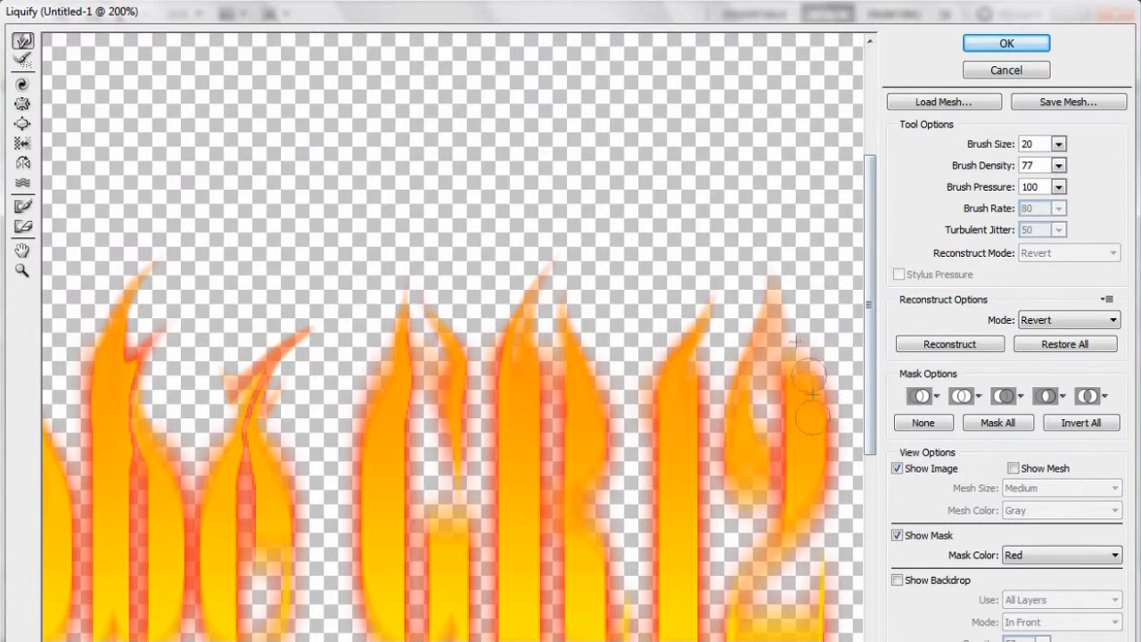
pyautogui.moveTo(810, 415)
pyautogui.mouseDown()
pyautogui.moveTo(780, 286)
pyautogui.moveTo(793, 247)
pyautogui.mouseUp()
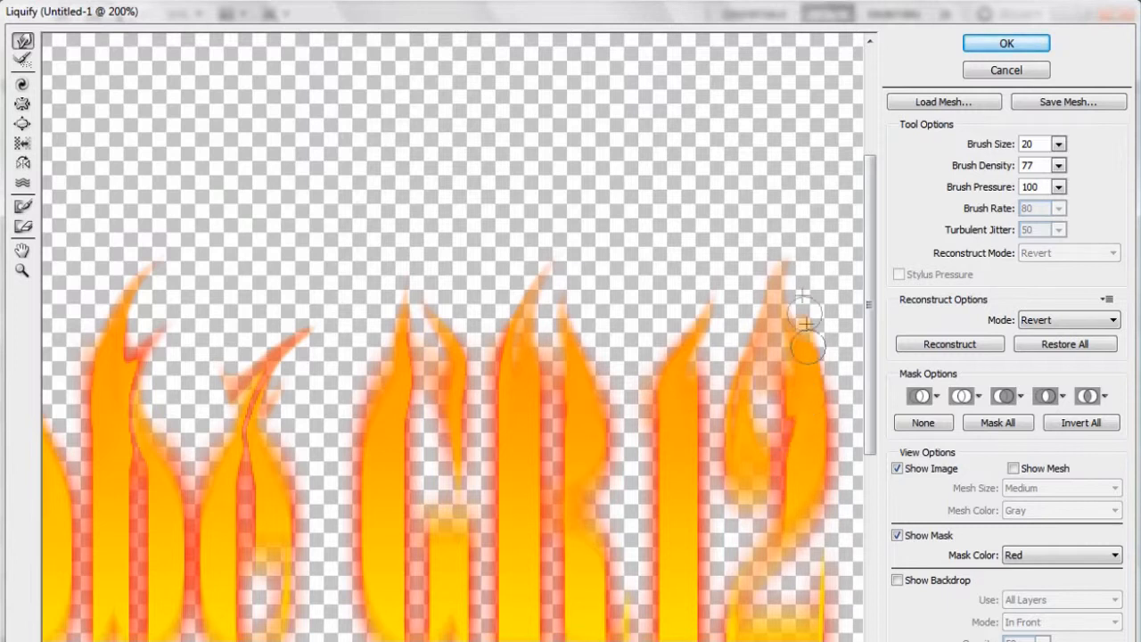
pyautogui.moveTo(805, 342); pyautogui.dragTo(772, 232)
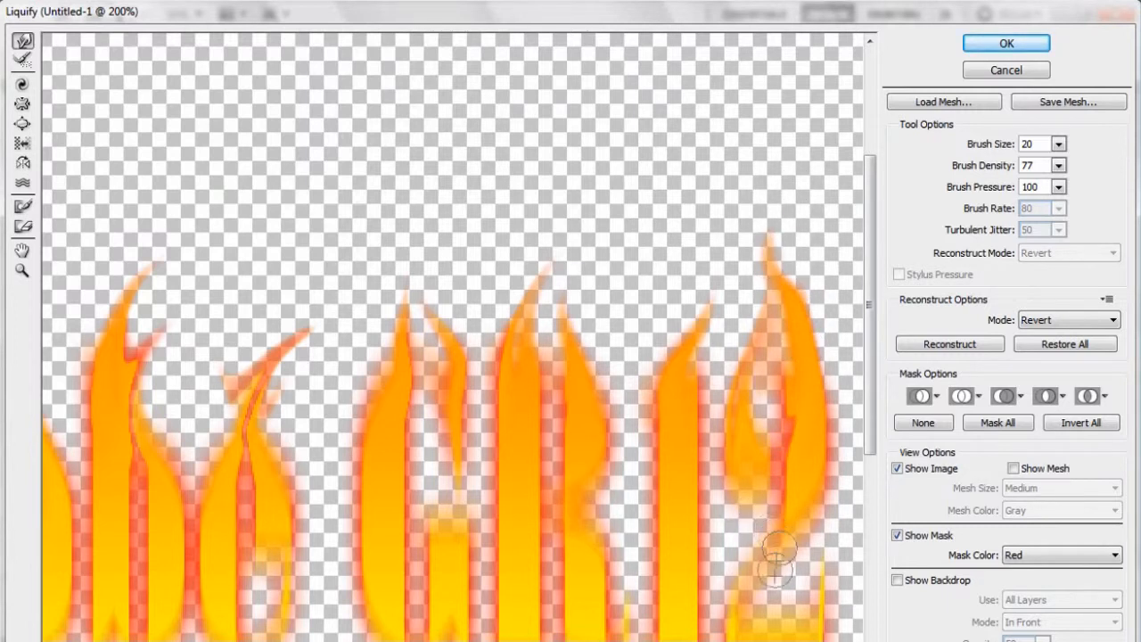
pyautogui.moveTo(797, 616); pyautogui.dragTo(841, 518)
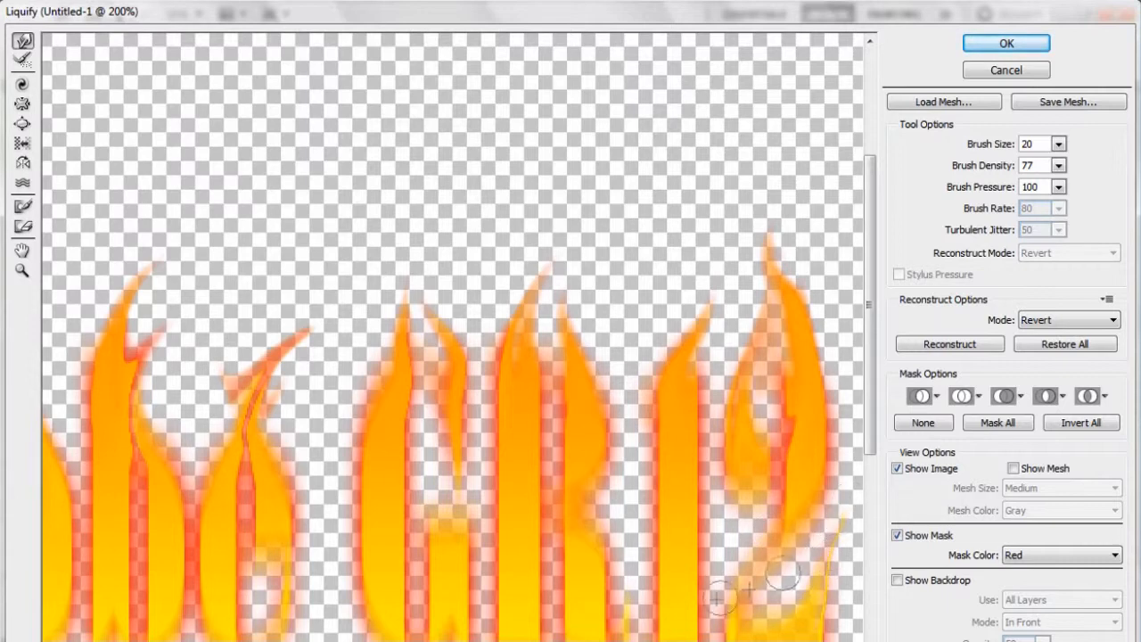
# Warp the stems and bowls of the letters d and o into wavy, flame-like contours
pyautogui.moveTo(518, 641); pyautogui.dragTo(275, 641)
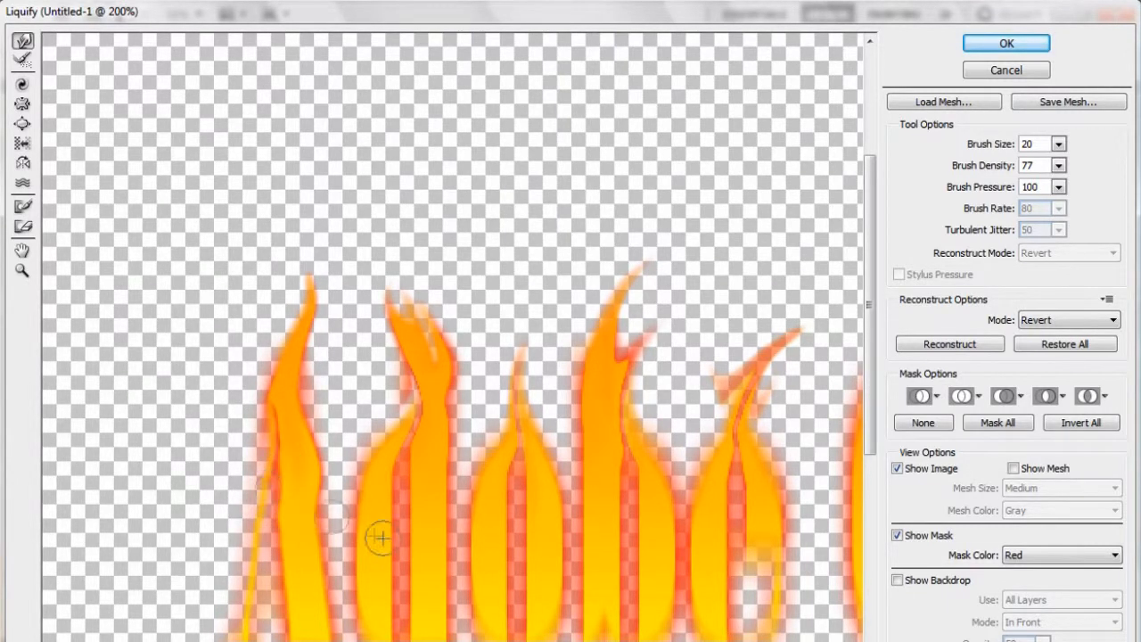
pyautogui.moveTo(434, 522)
pyautogui.mouseDown()
pyautogui.moveTo(449, 535)
pyautogui.moveTo(444, 442)
pyautogui.moveTo(415, 541)
pyautogui.moveTo(417, 444)
pyautogui.mouseUp()
pyautogui.moveTo(384, 549); pyautogui.dragTo(389, 454)
pyautogui.moveTo(473, 541)
pyautogui.mouseDown()
pyautogui.moveTo(490, 459)
pyautogui.moveTo(496, 545)
pyautogui.moveTo(504, 466)
pyautogui.moveTo(532, 530)
pyautogui.moveTo(526, 564)
pyautogui.moveTo(529, 458)
pyautogui.moveTo(550, 562)
pyautogui.moveTo(544, 441)
pyautogui.moveTo(600, 614)
pyautogui.moveTo(580, 402)
pyautogui.moveTo(647, 530)
pyautogui.moveTo(615, 576)
pyautogui.moveTo(625, 408)
pyautogui.mouseUp()
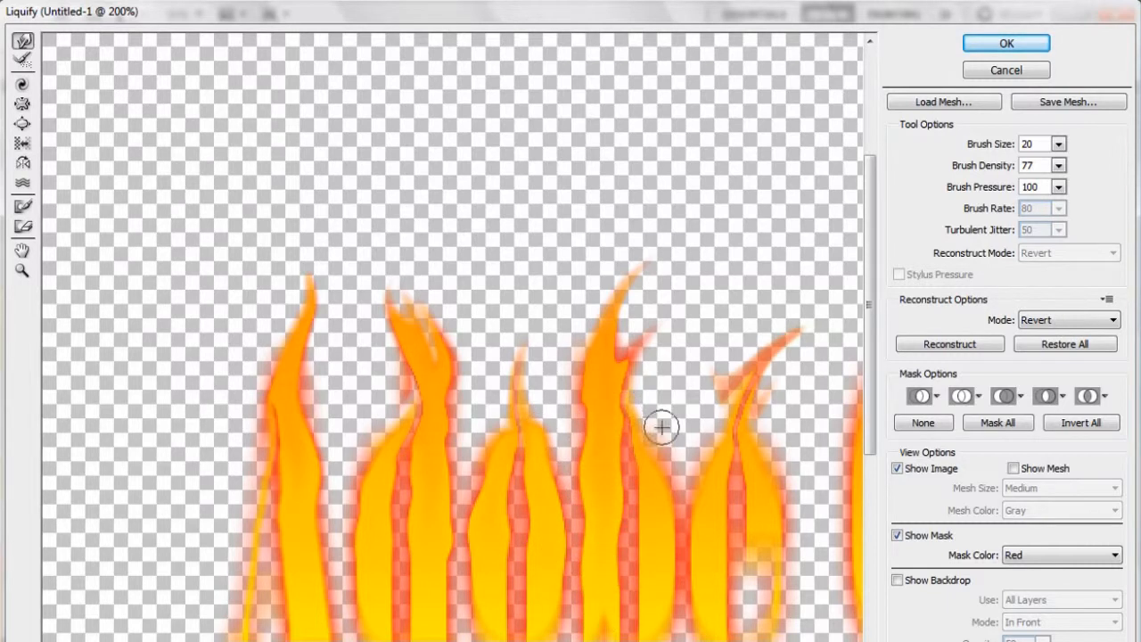
# Warp the sides of the letters b and e into wavy contours and pull the e's tip upward into a forked flame
pyautogui.moveTo(636, 526); pyautogui.dragTo(632, 404)
pyautogui.moveTo(669, 518)
pyautogui.mouseDown()
pyautogui.moveTo(669, 480)
pyautogui.moveTo(632, 389)
pyautogui.moveTo(638, 357)
pyautogui.mouseUp()
pyautogui.moveTo(699, 553); pyautogui.dragTo(721, 425)
pyautogui.moveTo(722, 515); pyautogui.dragTo(741, 453)
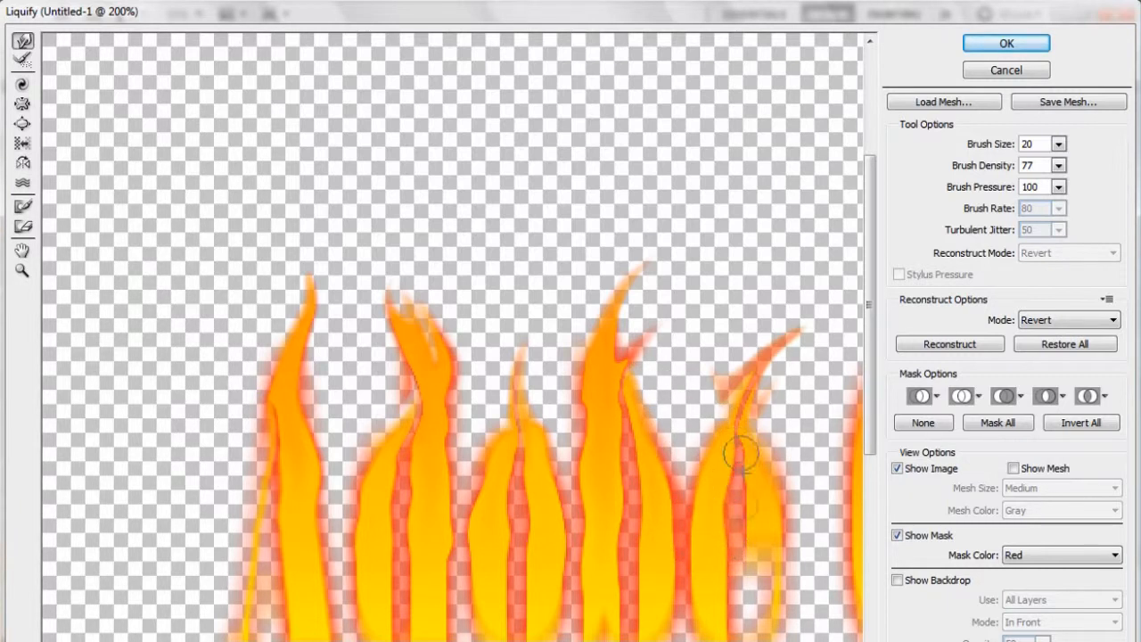
pyautogui.moveTo(749, 546); pyautogui.dragTo(735, 438)
pyautogui.moveTo(787, 532)
pyautogui.mouseDown()
pyautogui.moveTo(754, 384)
pyautogui.moveTo(771, 314)
pyautogui.moveTo(760, 301)
pyautogui.mouseUp()
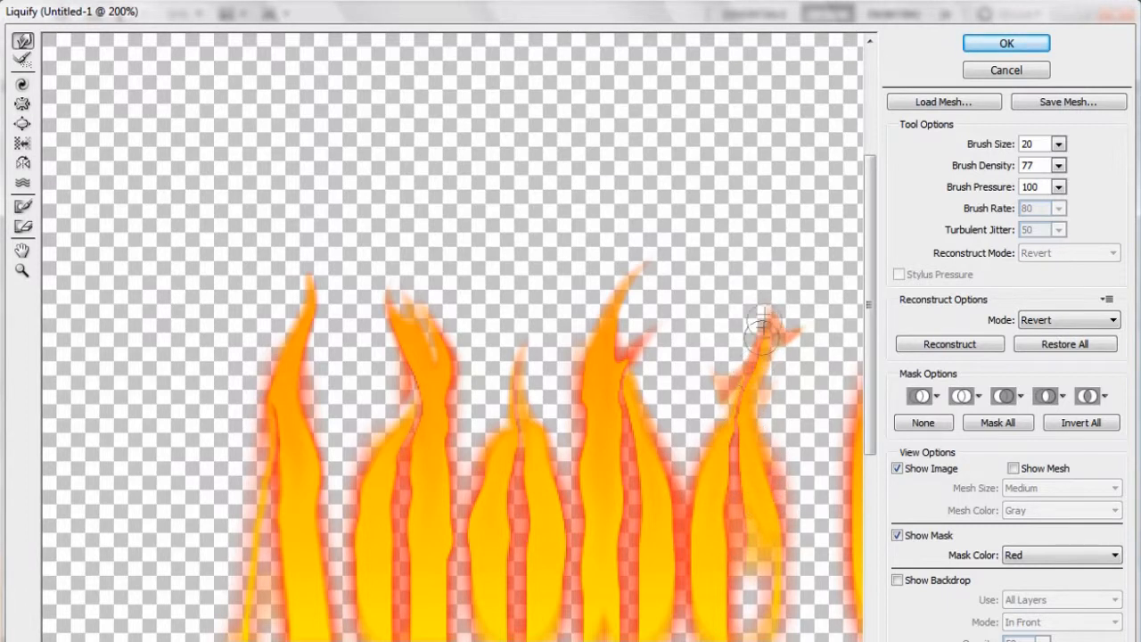
# Warp the stems of G and R into wavy contours and pull their upper parts into sharper flame tips
pyautogui.moveTo(535, 640); pyautogui.dragTo(664, 640)
pyautogui.moveTo(562, 435)
pyautogui.mouseDown()
pyautogui.moveTo(571, 401)
pyautogui.moveTo(591, 383)
pyautogui.moveTo(590, 530)
pyautogui.moveTo(587, 457)
pyautogui.moveTo(601, 419)
pyautogui.moveTo(632, 437)
pyautogui.moveTo(636, 549)
pyautogui.moveTo(622, 552)
pyautogui.moveTo(625, 491)
pyautogui.moveTo(645, 486)
pyautogui.moveTo(650, 546)
pyautogui.moveTo(661, 535)
pyautogui.moveTo(652, 480)
pyautogui.moveTo(670, 466)
pyautogui.moveTo(683, 470)
pyautogui.moveTo(688, 519)
pyautogui.moveTo(696, 357)
pyautogui.mouseUp()
pyautogui.moveTo(745, 529)
pyautogui.mouseDown()
pyautogui.moveTo(726, 505)
pyautogui.moveTo(730, 369)
pyautogui.moveTo(779, 501)
pyautogui.moveTo(762, 535)
pyautogui.moveTo(767, 451)
pyautogui.moveTo(783, 427)
pyautogui.moveTo(804, 544)
pyautogui.moveTo(800, 394)
pyautogui.moveTo(766, 315)
pyautogui.moveTo(794, 262)
pyautogui.mouseUp()
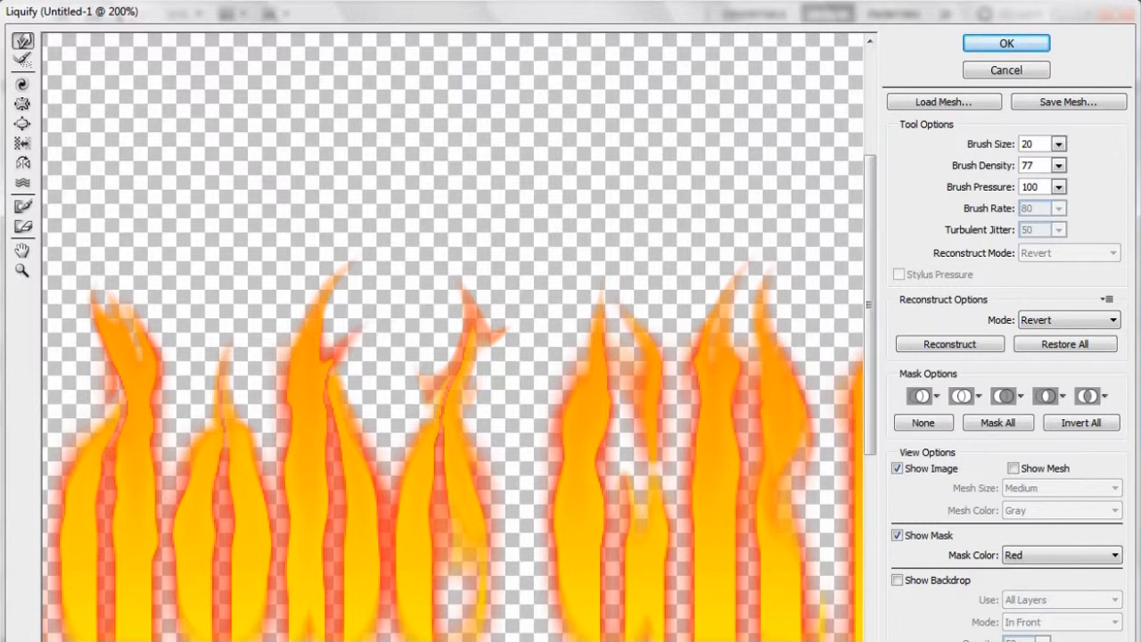
# Warp the sides of 1 and 2 into wavy contours, curve the 2's flame tip, and apply the Liquify distortion
pyautogui.moveTo(455, 641); pyautogui.dragTo(624, 641)
pyautogui.moveTo(561, 511)
pyautogui.mouseDown()
pyautogui.moveTo(554, 414)
pyautogui.moveTo(568, 368)
pyautogui.mouseUp()
pyautogui.moveTo(588, 539); pyautogui.dragTo(597, 360)
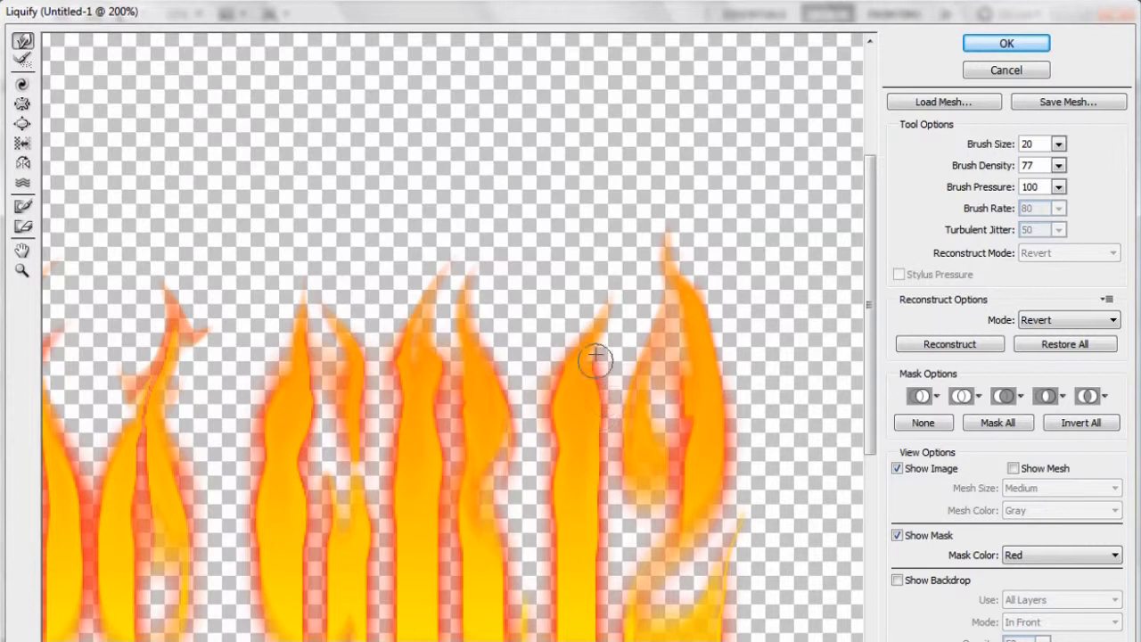
pyautogui.moveTo(626, 484)
pyautogui.mouseDown()
pyautogui.moveTo(636, 409)
pyautogui.moveTo(664, 361)
pyautogui.mouseUp()
pyautogui.moveTo(670, 473); pyautogui.dragTo(701, 369)
pyautogui.moveTo(721, 454)
pyautogui.mouseDown()
pyautogui.moveTo(707, 359)
pyautogui.moveTo(666, 267)
pyautogui.moveTo(678, 232)
pyautogui.mouseUp()
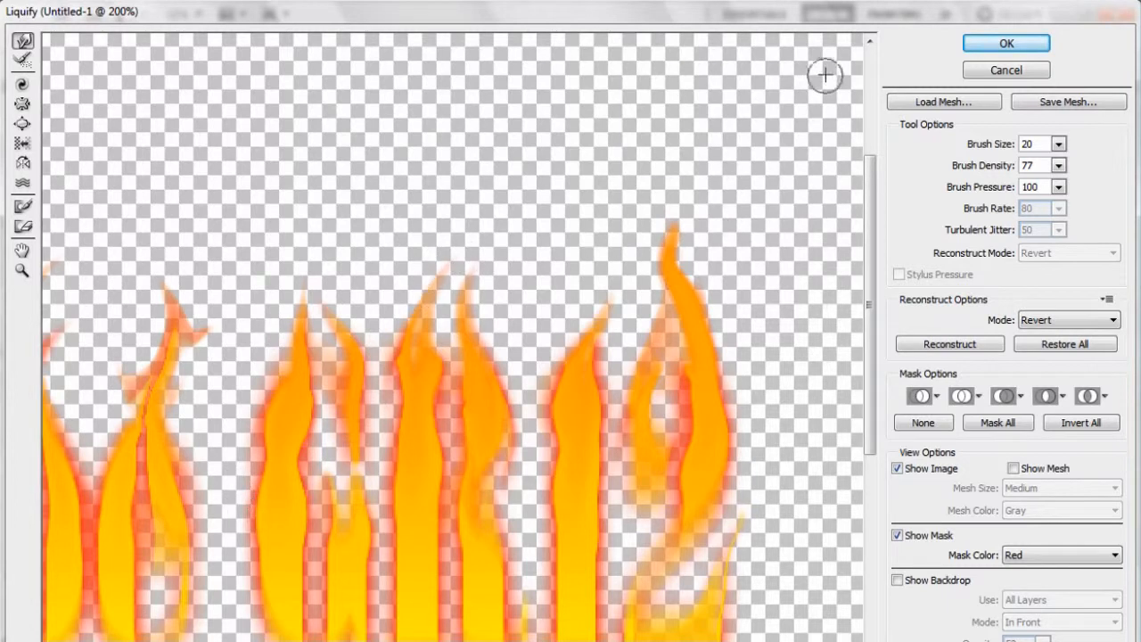
pyautogui.click(994, 46)
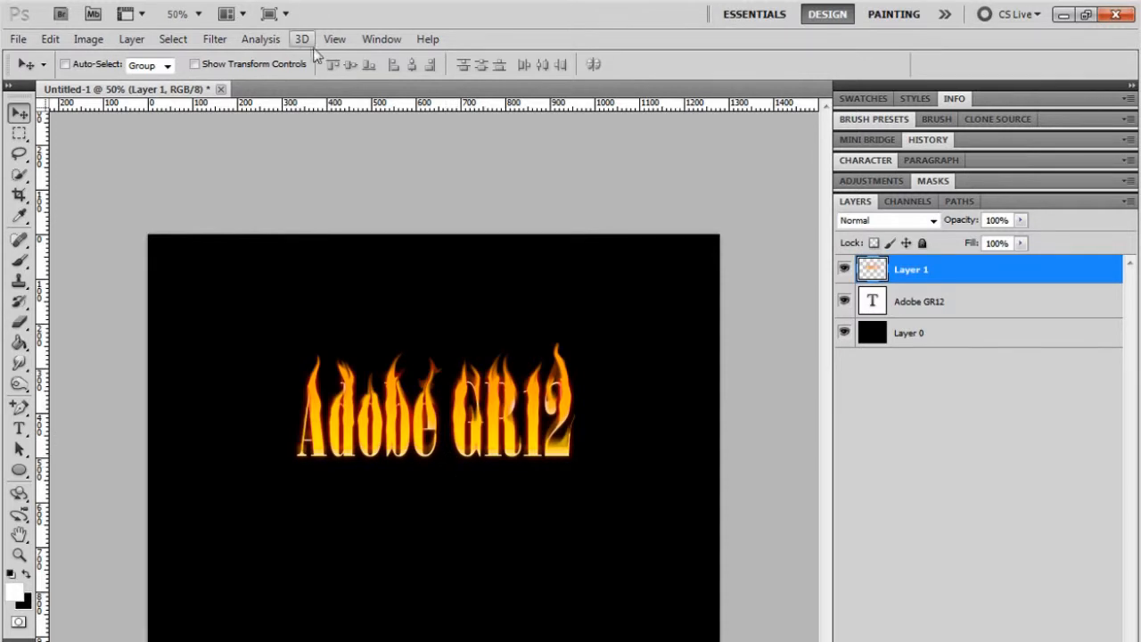
# Apply a Box Blur with a radius of 4 pixels to Layer 1
pyautogui.click(225, 45)
pyautogui.moveTo(303, 210)
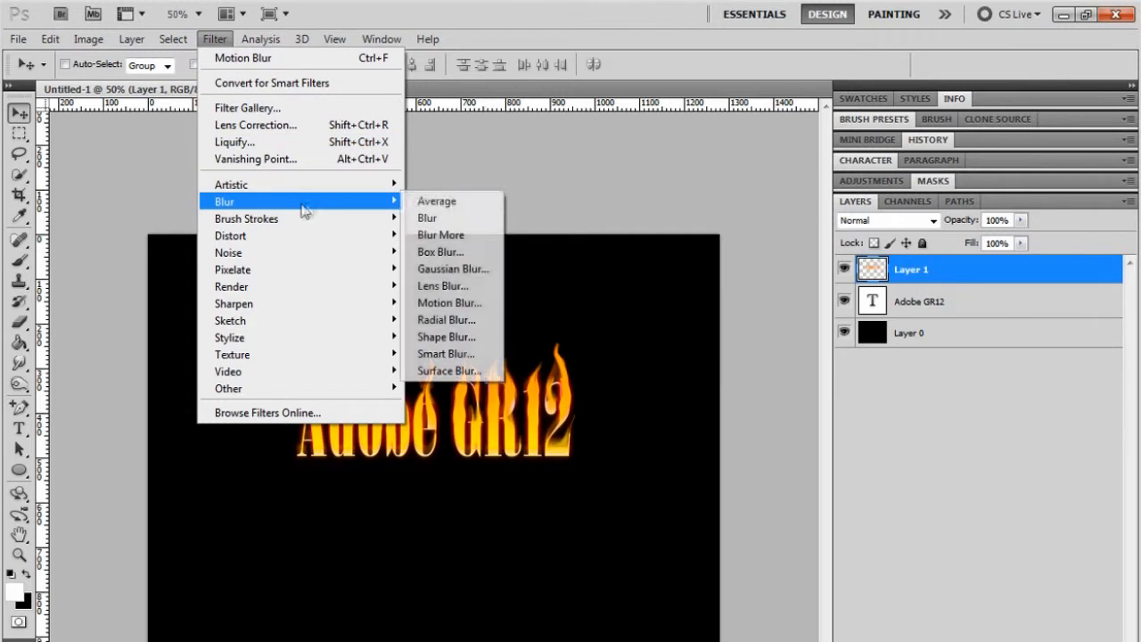
pyautogui.click(440, 253)
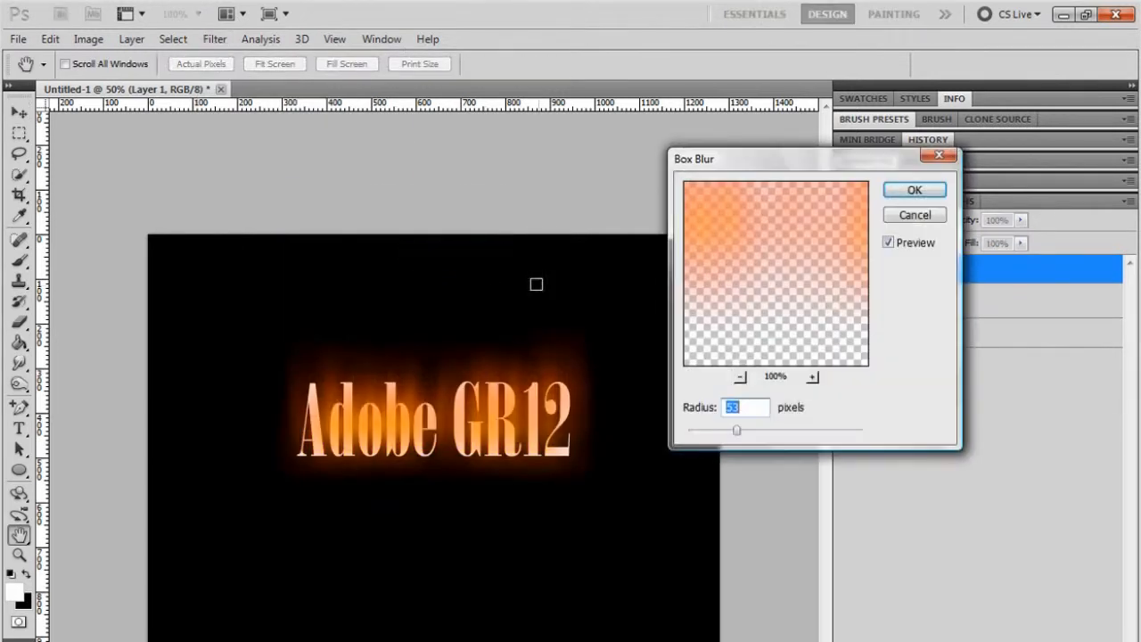
pyautogui.click(701, 434)
pyautogui.moveTo(696, 434); pyautogui.dragTo(692, 433)
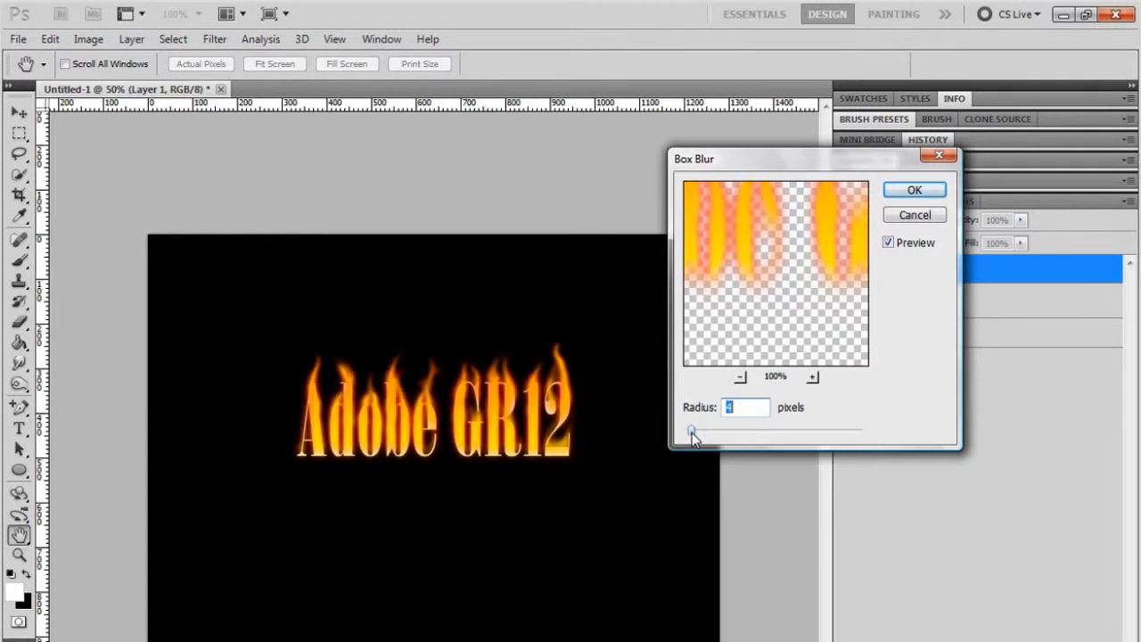
pyautogui.click(915, 193)
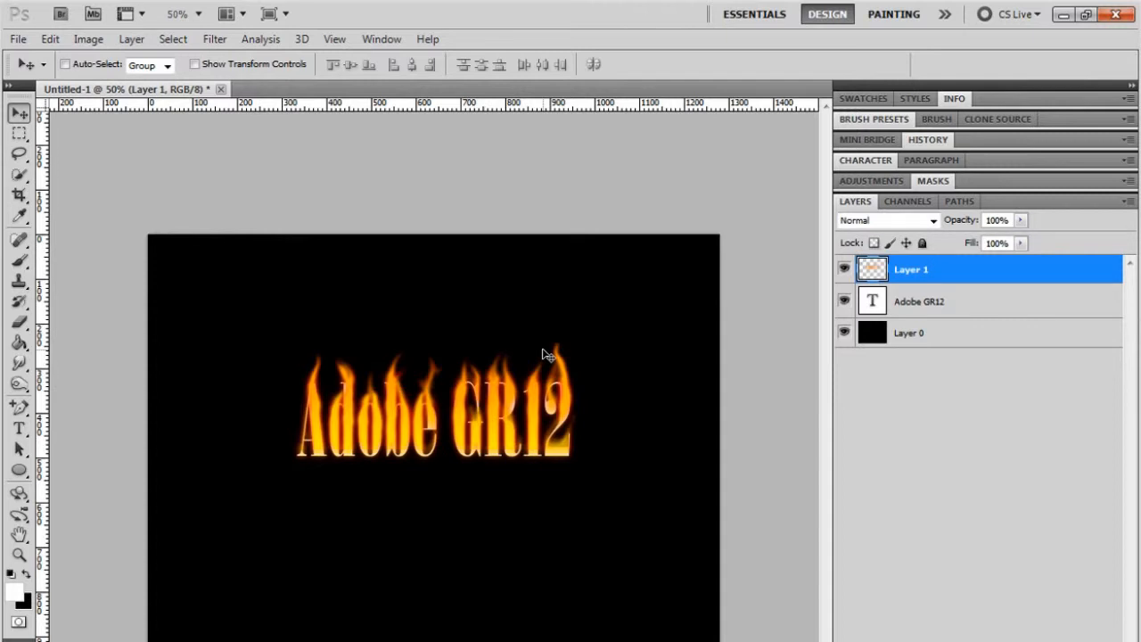
# Add a layer mask to Layer 1 and set the Gradient tool to the black Foreground to Transparent gradient
pyautogui.hotkey('ctrl', '+')
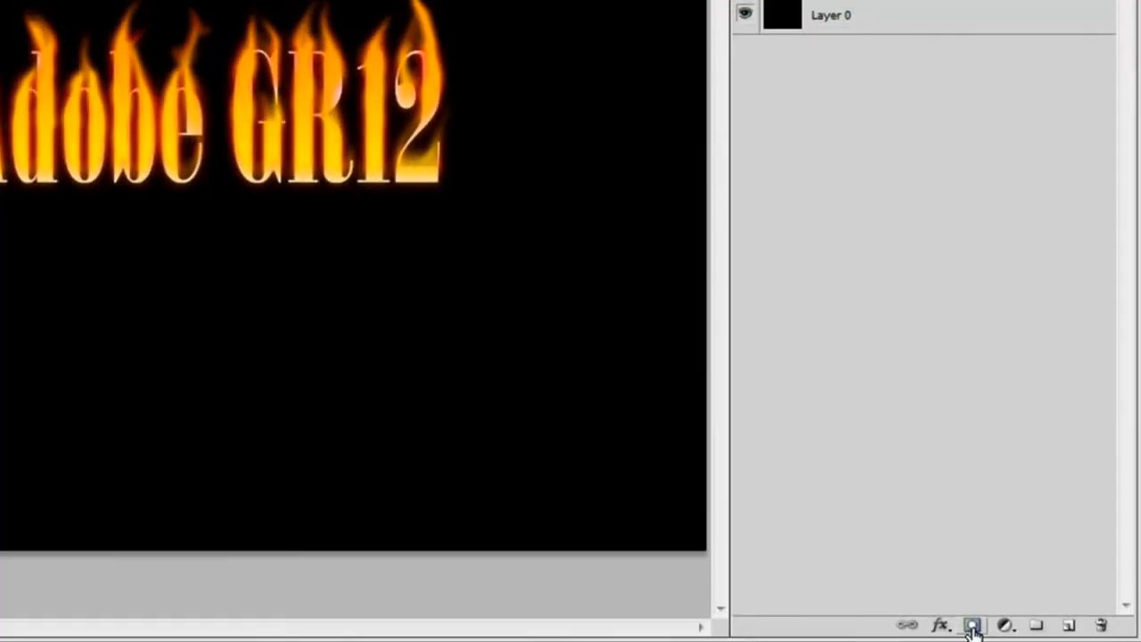
pyautogui.click(972, 627)
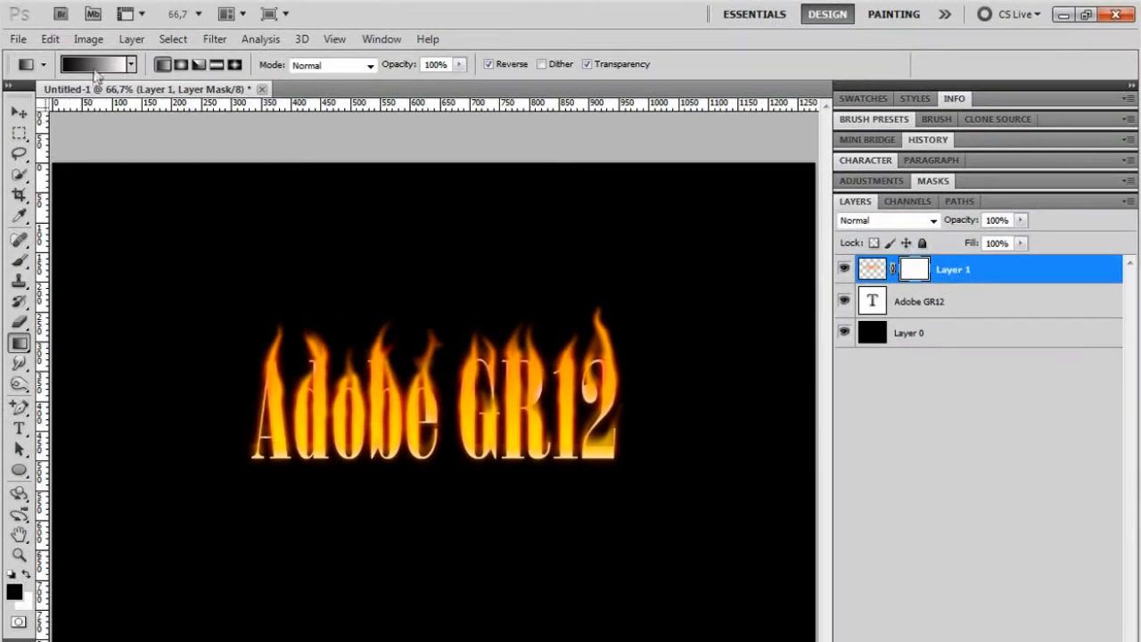
pyautogui.click(94, 66)
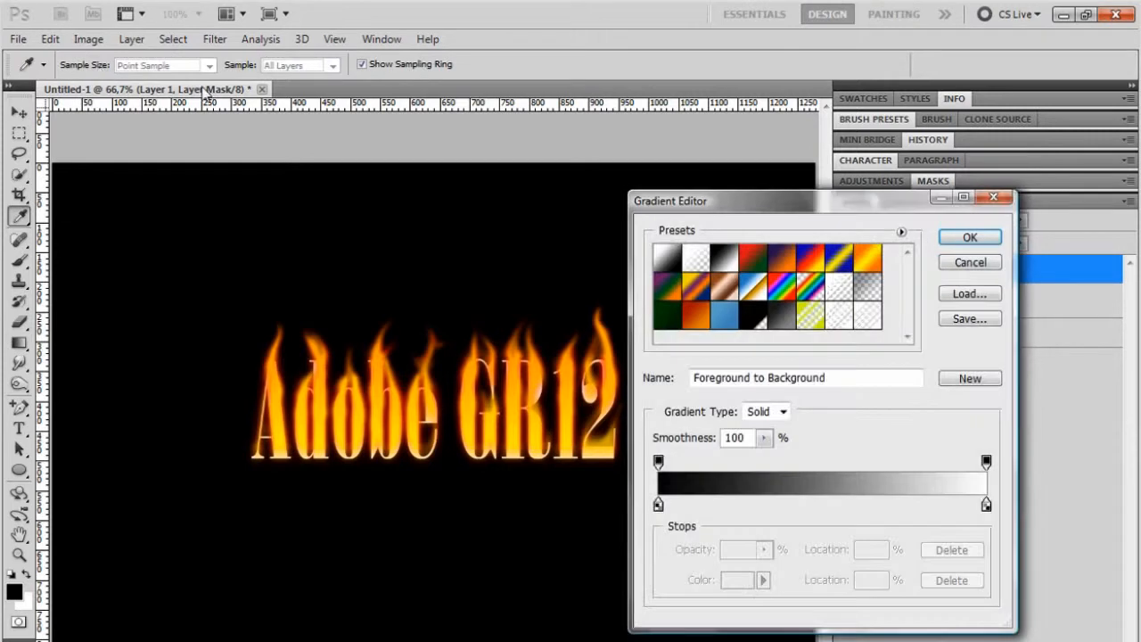
pyautogui.click(687, 258)
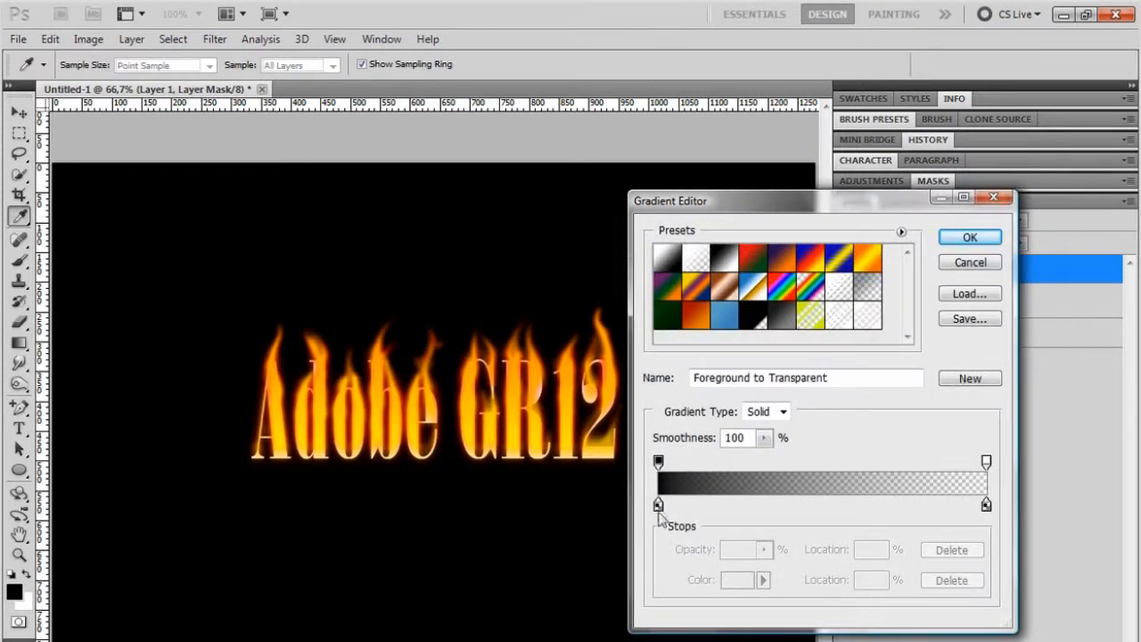
pyautogui.click(658, 506)
pyautogui.click(986, 506)
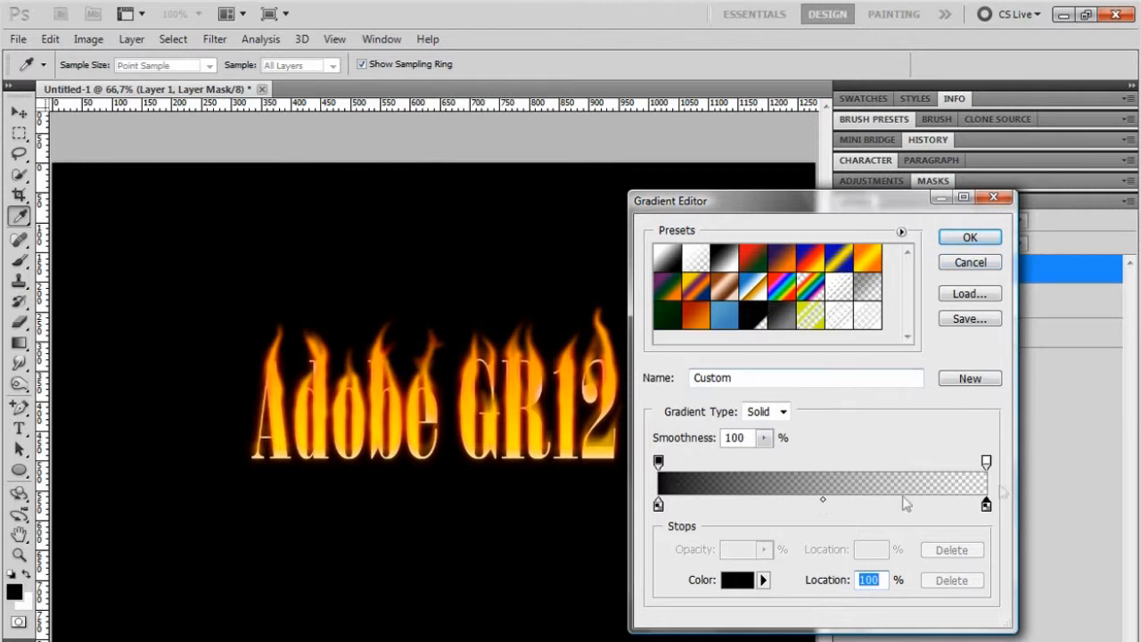
pyautogui.click(947, 242)
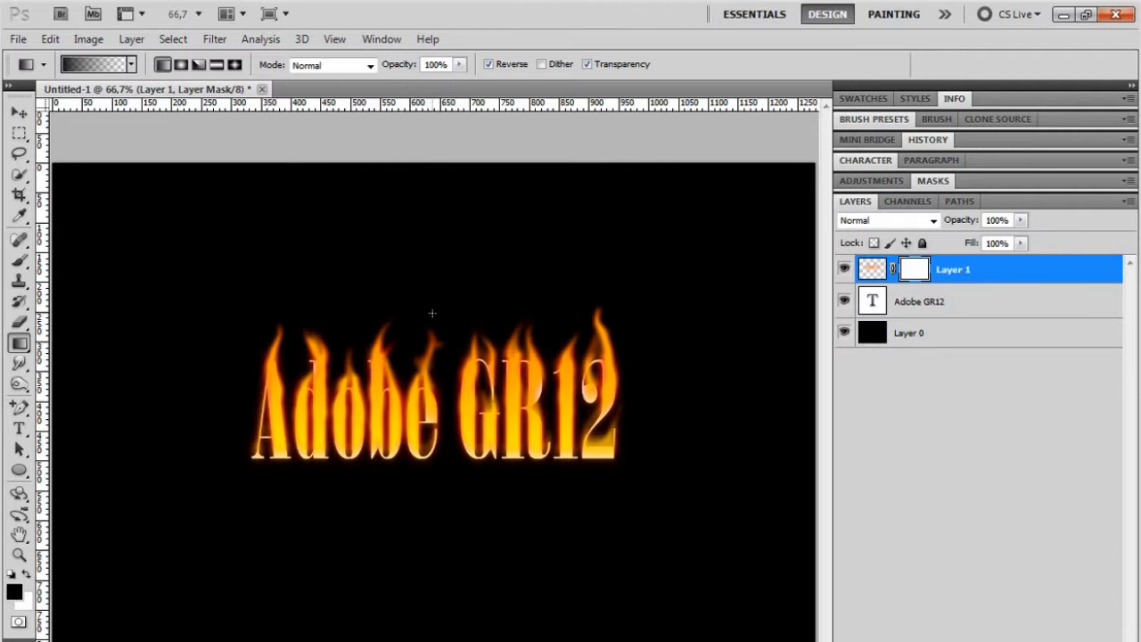
pyautogui.moveTo(431, 427); pyautogui.dragTo(432, 430)
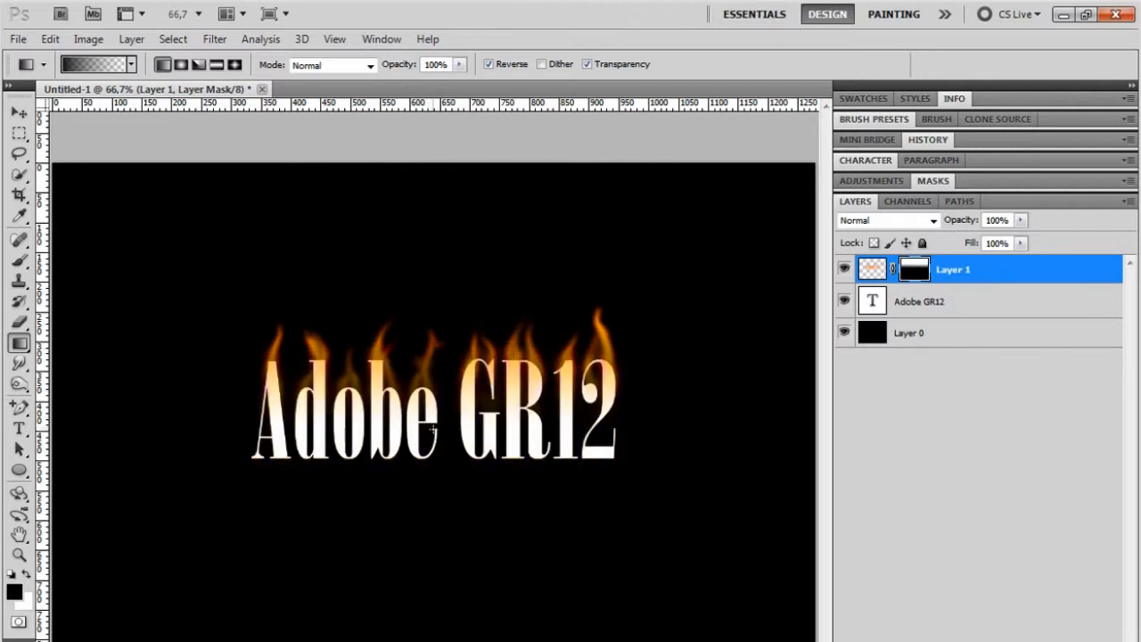
pyautogui.hotkey('ctrl', 'z')
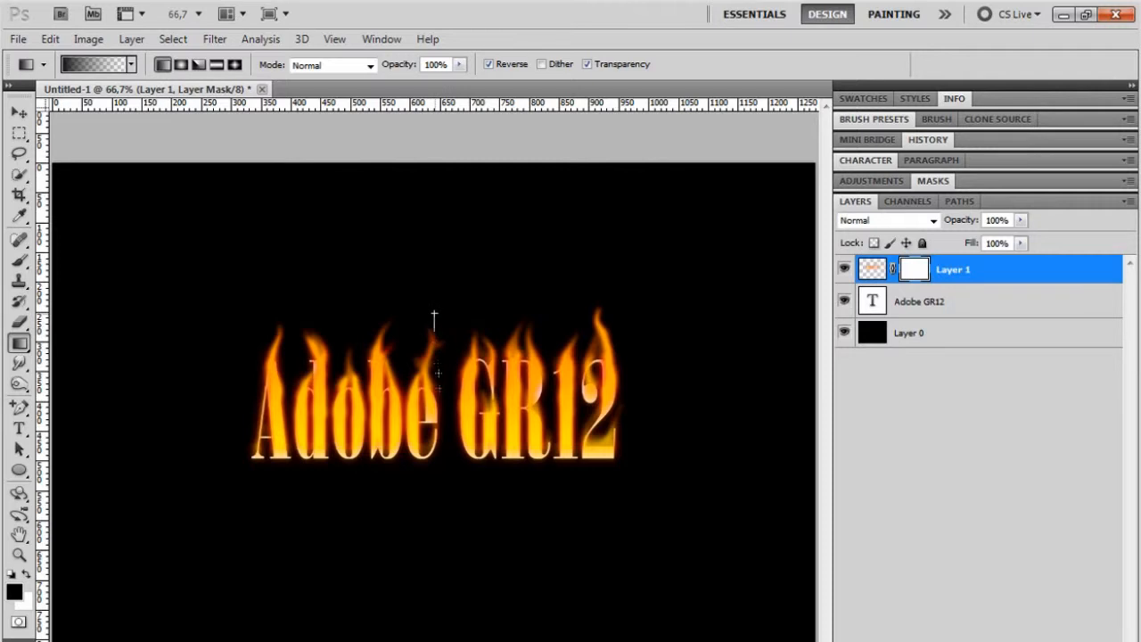
pyautogui.moveTo(437, 450); pyautogui.dragTo(438, 450)
pyautogui.hotkey('ctrl', 'z')
# Draw a vertical gradient on Layer 1's mask from above the flames to just below the text, fading out the lower flames
pyautogui.moveTo(438, 486); pyautogui.dragTo(439, 486)
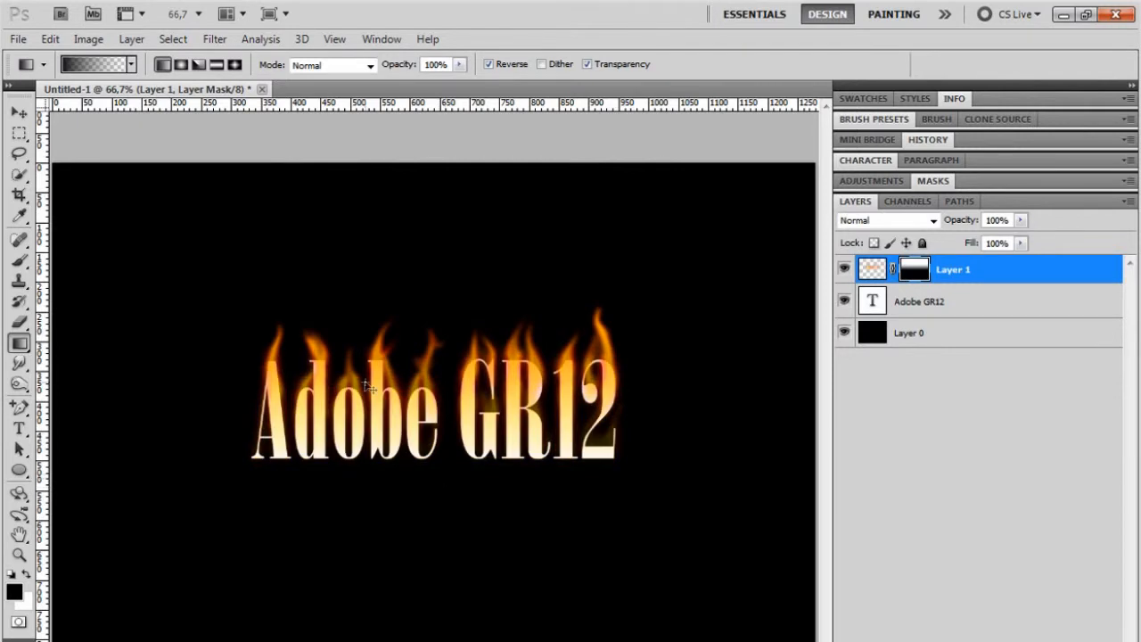
pyautogui.scroll(-1, 366, 386)
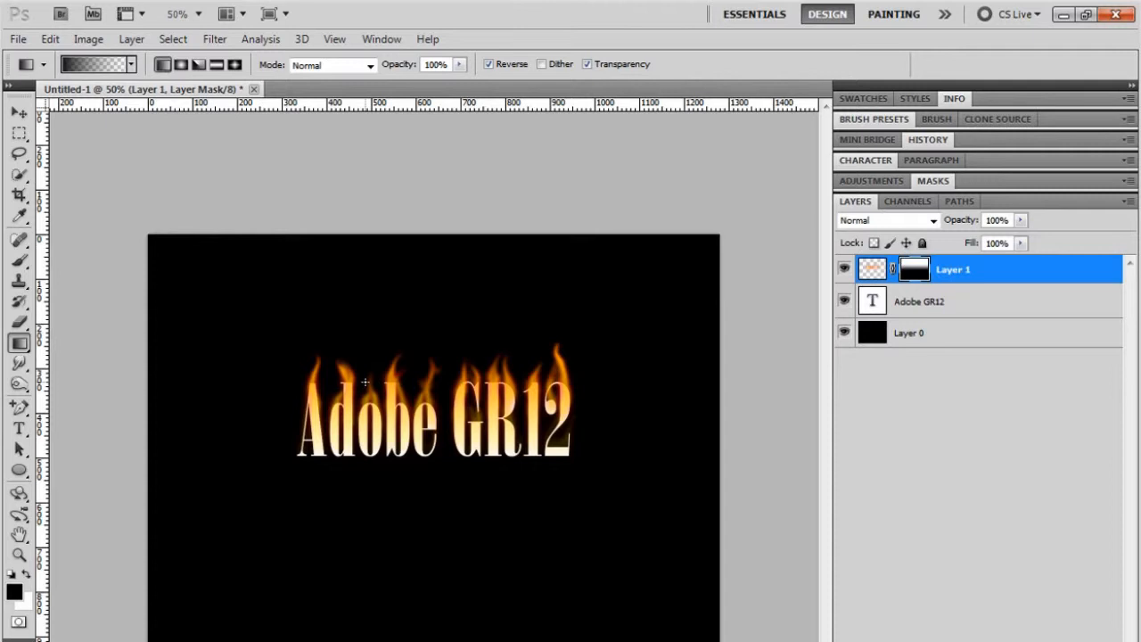
# Add a Bevel and Emboss style to the Adobe GR12 text layer with a size of 21 px and a light altitude of 64°
pyautogui.click(897, 305)
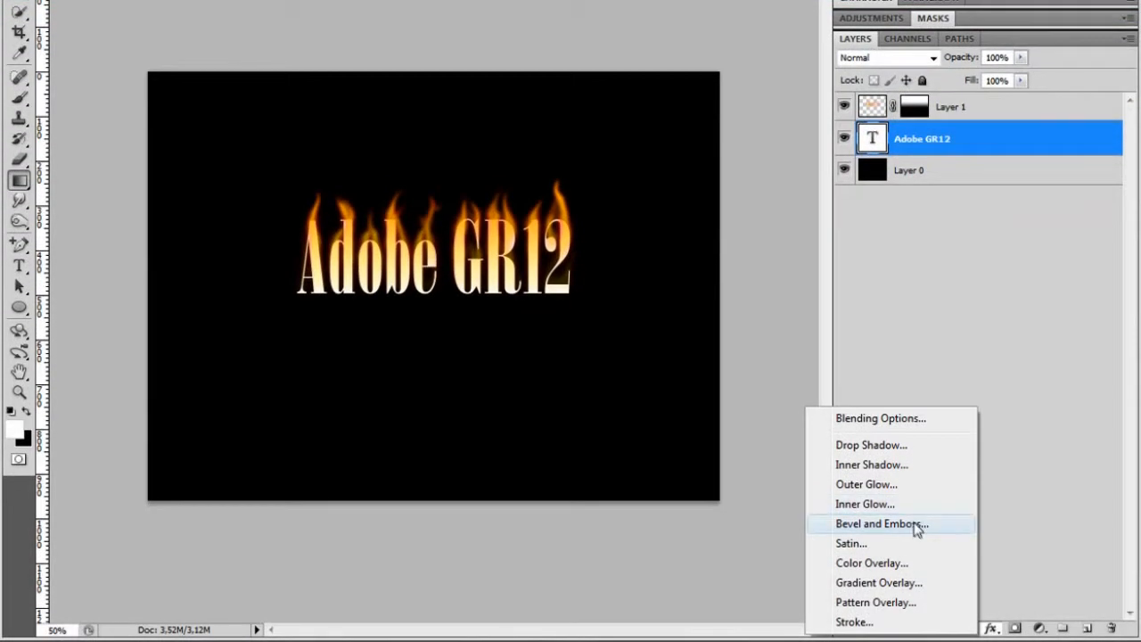
pyautogui.click(915, 525)
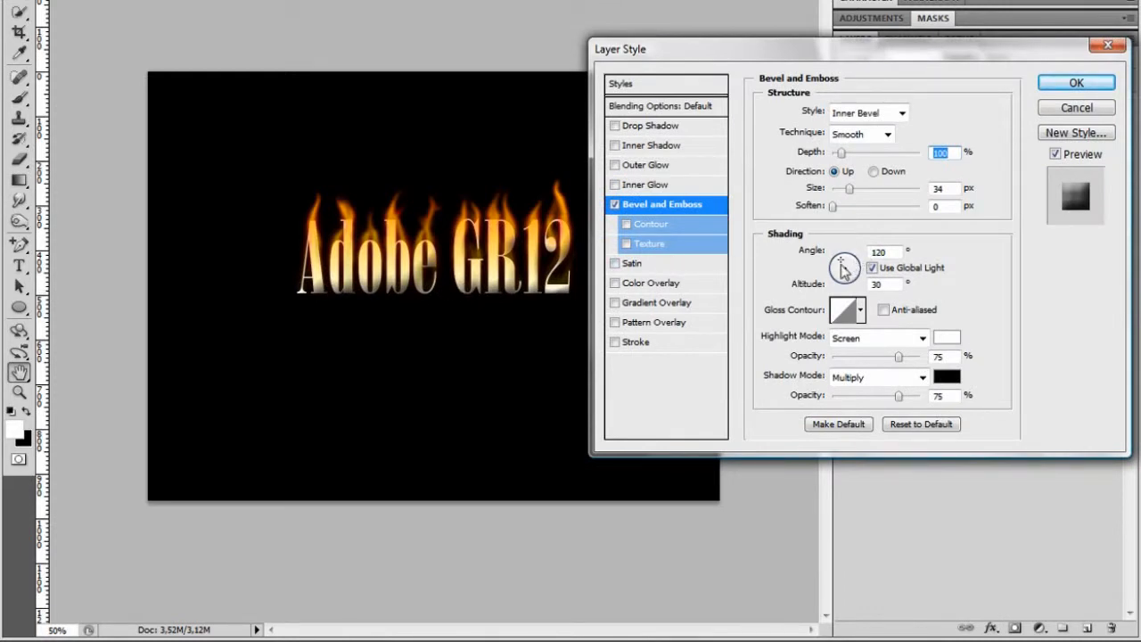
pyautogui.click(845, 265)
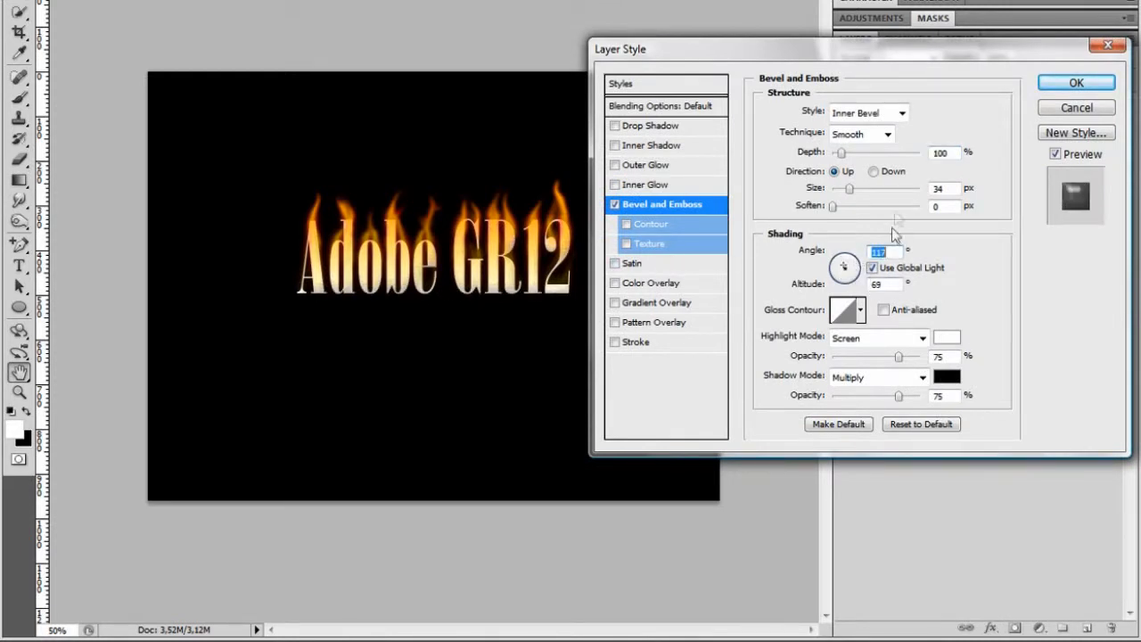
pyautogui.moveTo(849, 188)
pyautogui.mouseDown()
pyautogui.moveTo(893, 190)
pyautogui.moveTo(848, 196)
pyautogui.mouseUp()
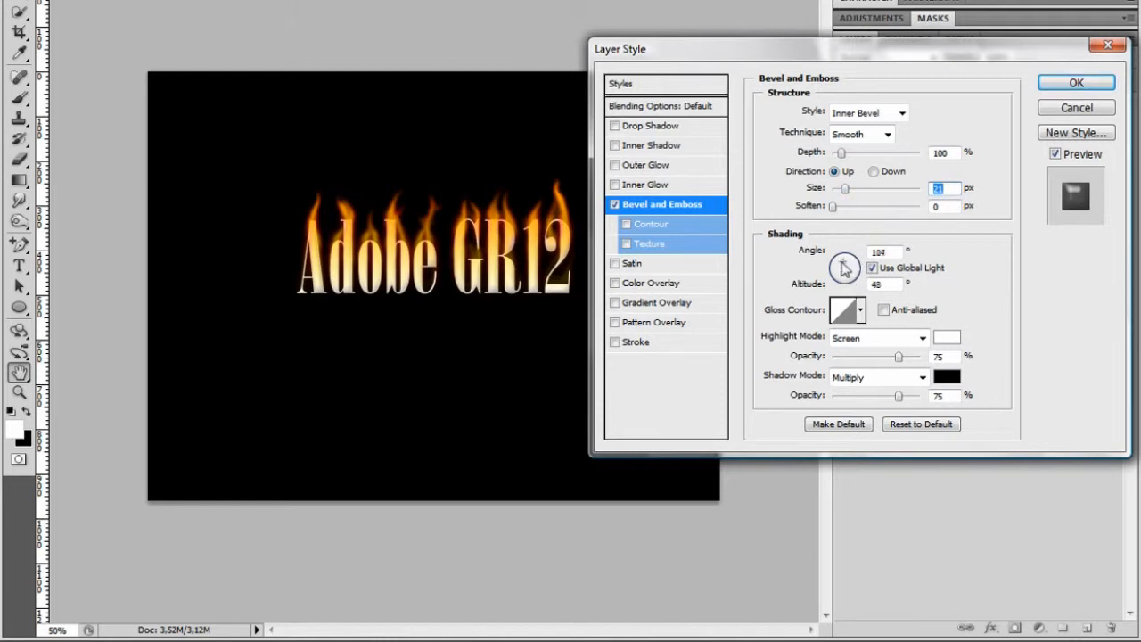
pyautogui.moveTo(843, 268); pyautogui.dragTo(849, 271)
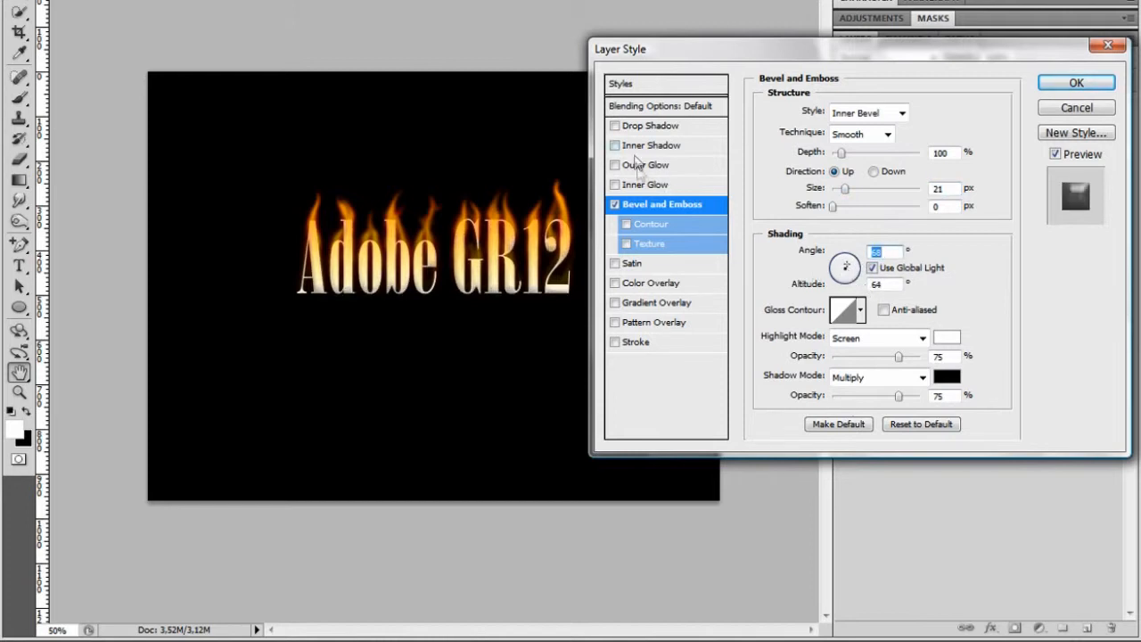
# Add a Gradient Overlay to the text running from an orange sampled from the flame on the 2 to white
pyautogui.click(663, 304)
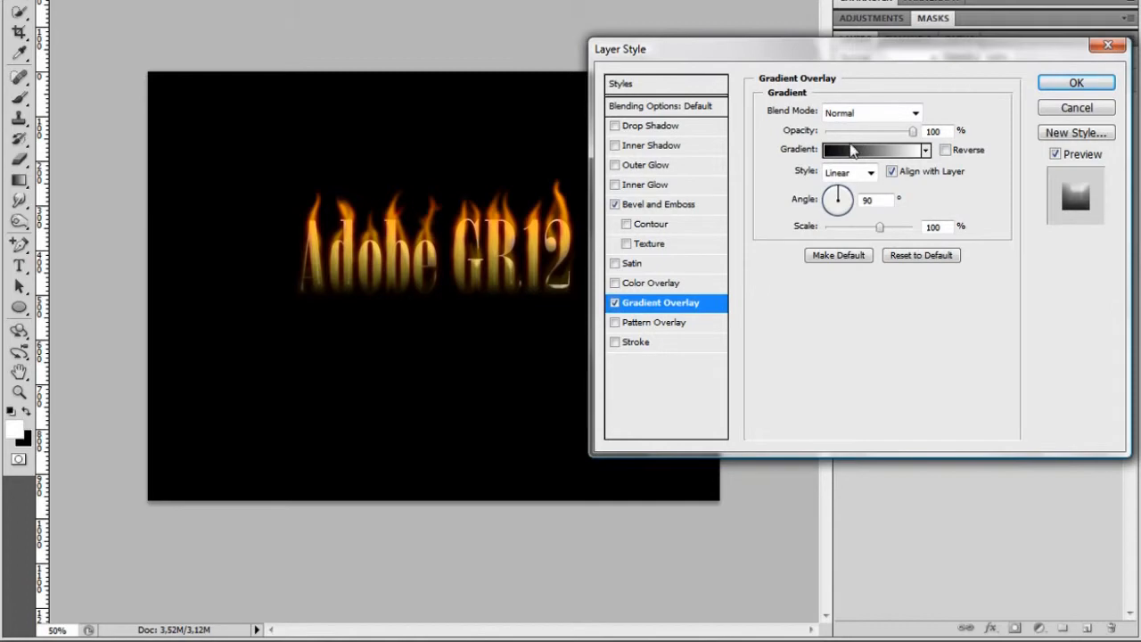
pyautogui.click(857, 151)
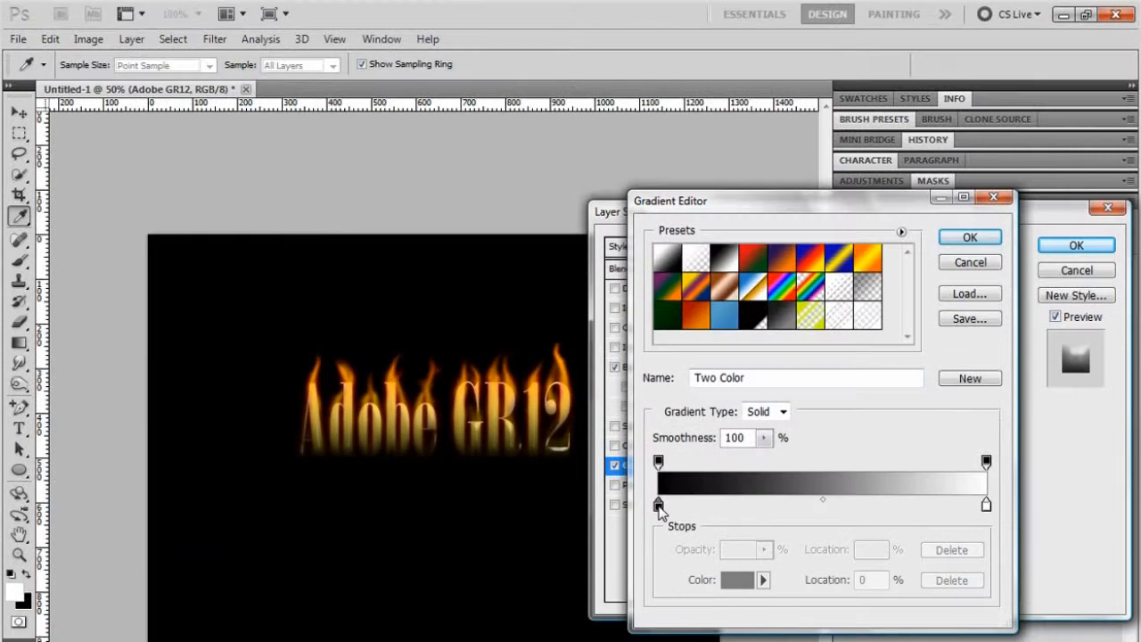
pyautogui.click(658, 343)
pyautogui.click(734, 581)
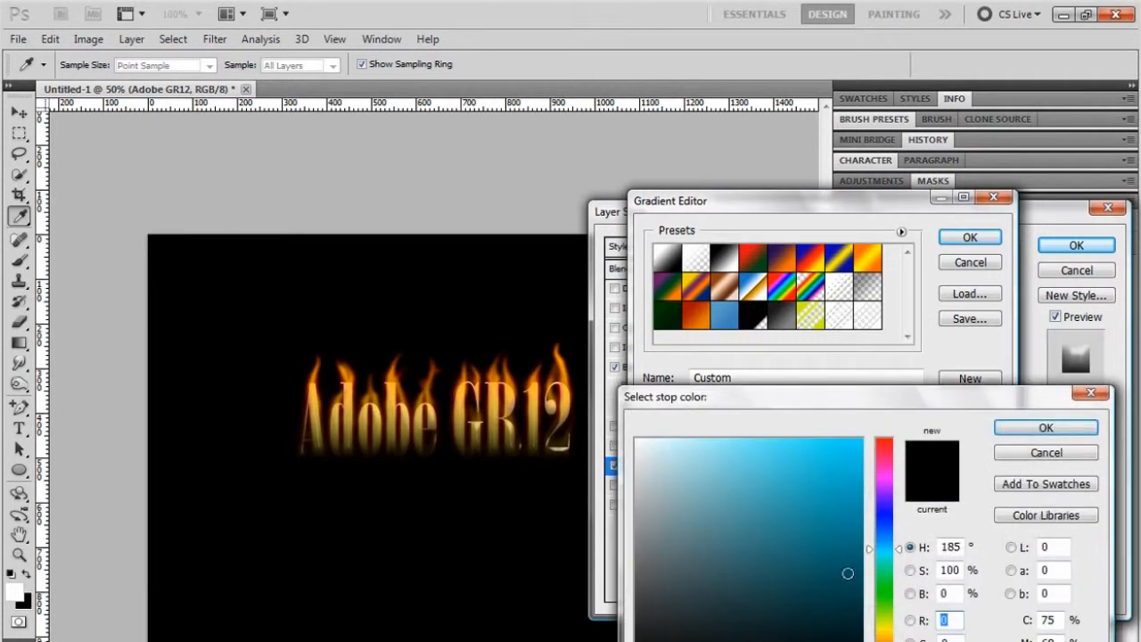
pyautogui.click(566, 369)
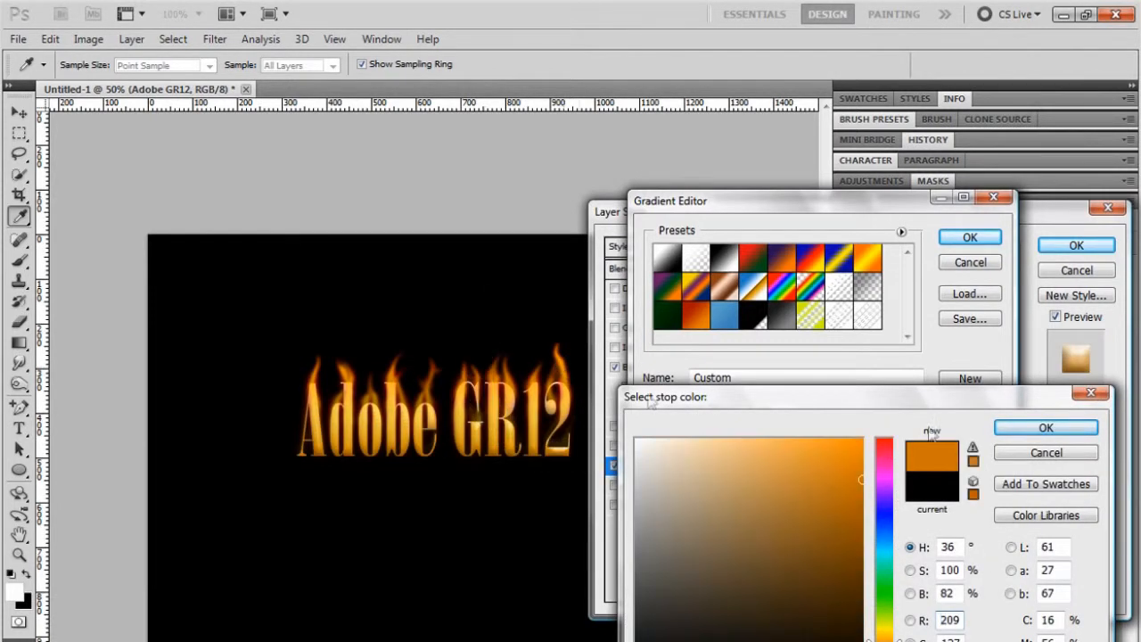
pyautogui.click(1041, 430)
pyautogui.click(986, 505)
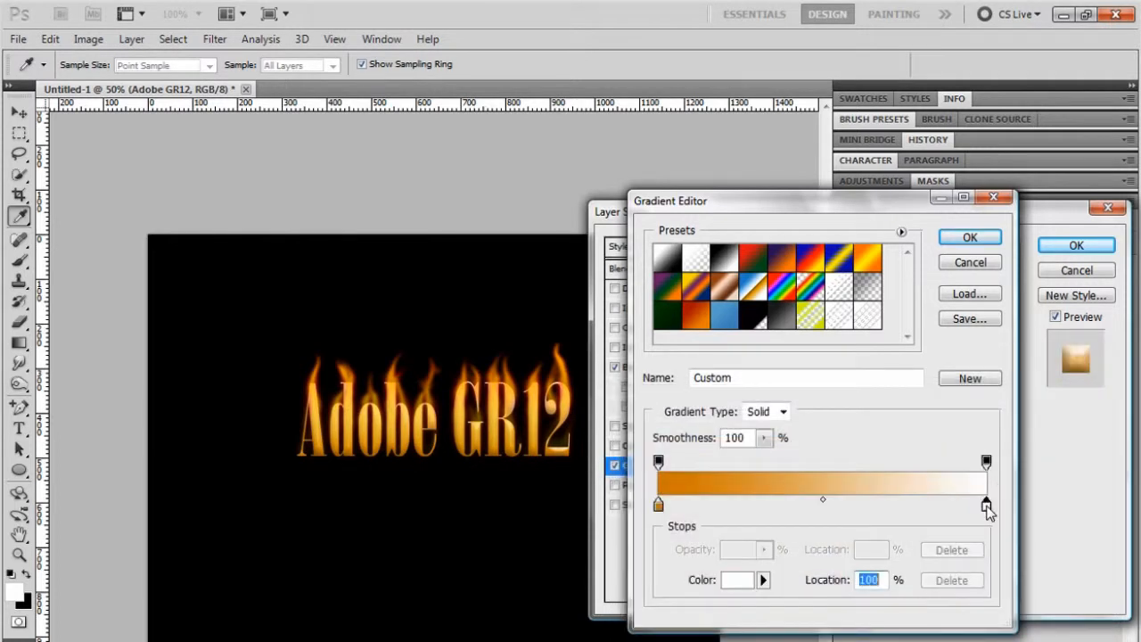
pyautogui.click(961, 241)
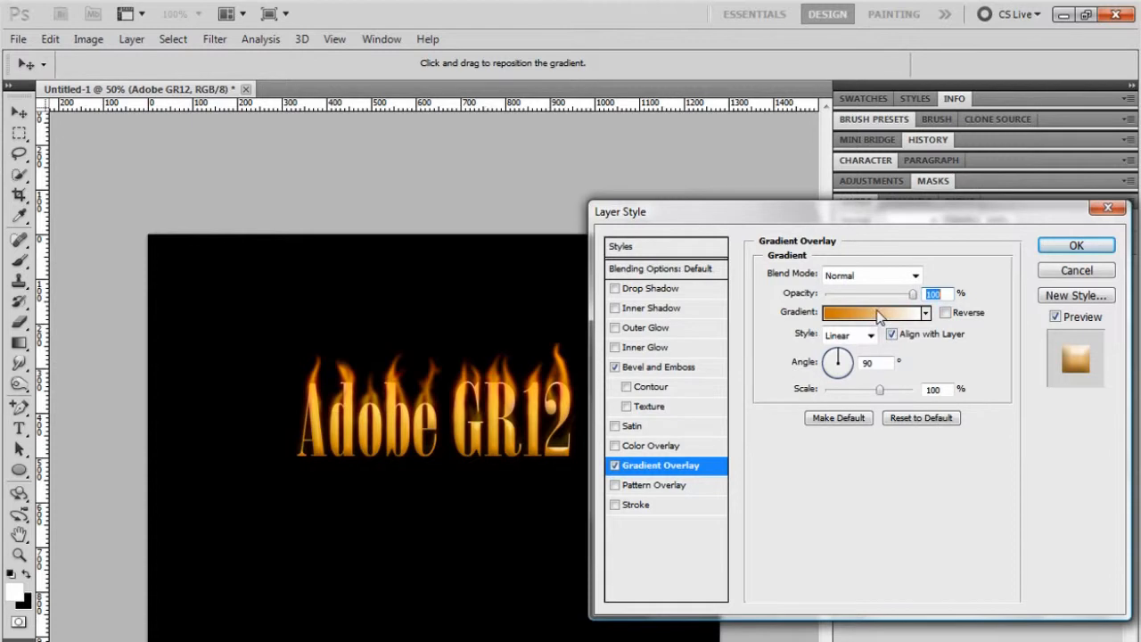
# Set the Gradient Overlay's angle to -90° and scale to 54%, and enable Drop Shadow for the text
pyautogui.moveTo(837, 364); pyautogui.dragTo(852, 393)
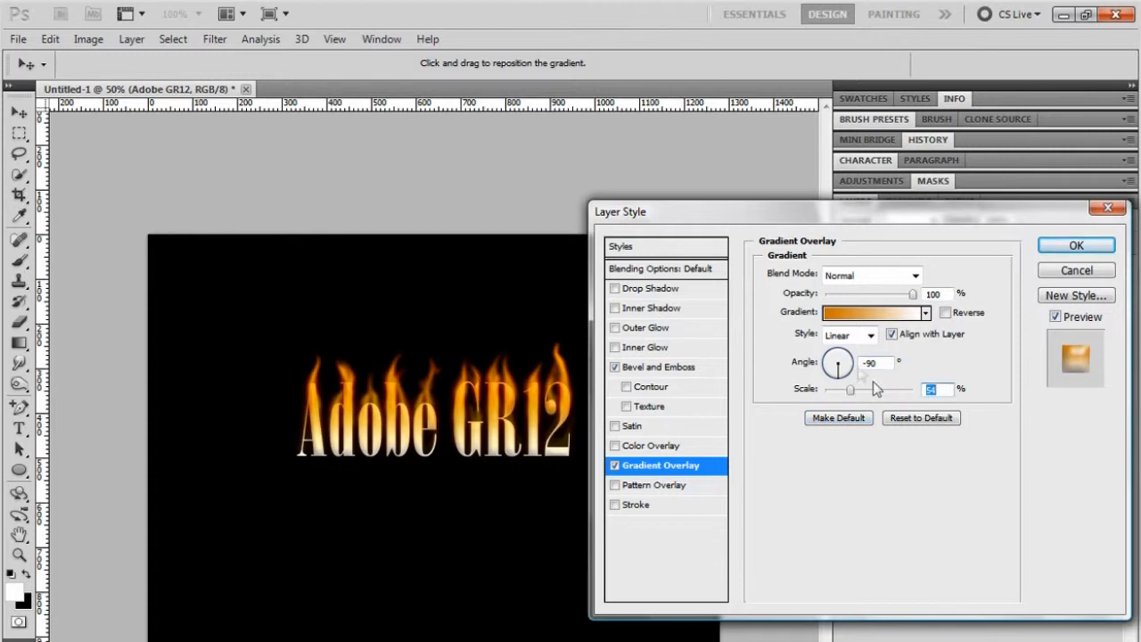
pyautogui.click(615, 289)
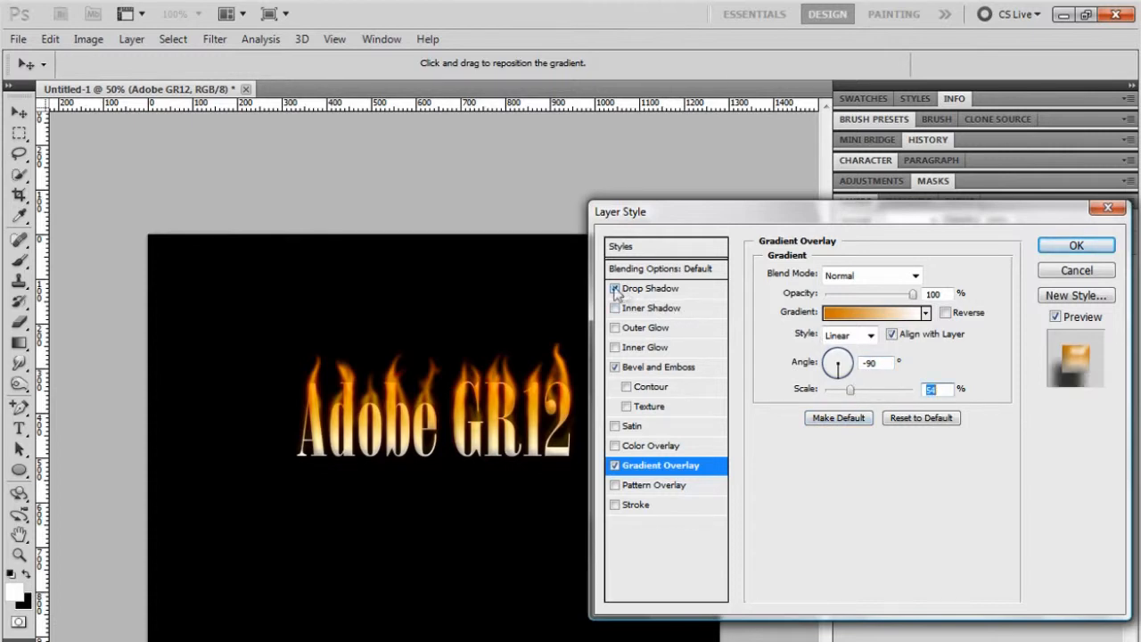
# Set the text's Drop Shadow to a distance of 4 px and a size of 6 px, and apply the layer styles
pyautogui.click(637, 291)
pyautogui.moveTo(847, 357); pyautogui.dragTo(839, 387)
pyautogui.moveTo(838, 387); pyautogui.dragTo(831, 390)
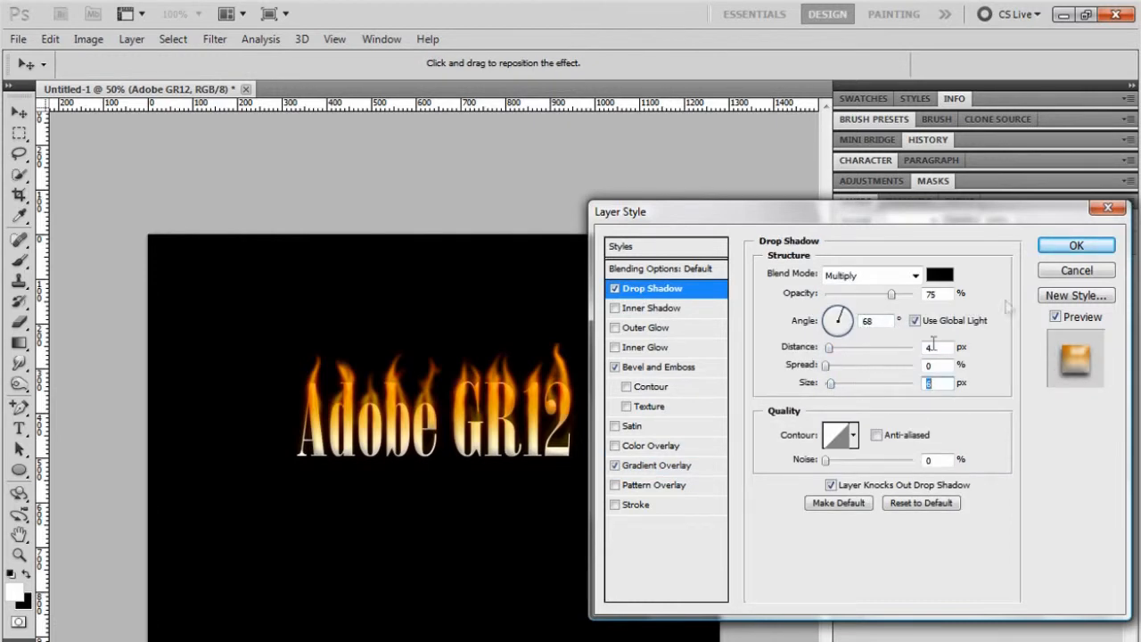
pyautogui.click(1061, 248)
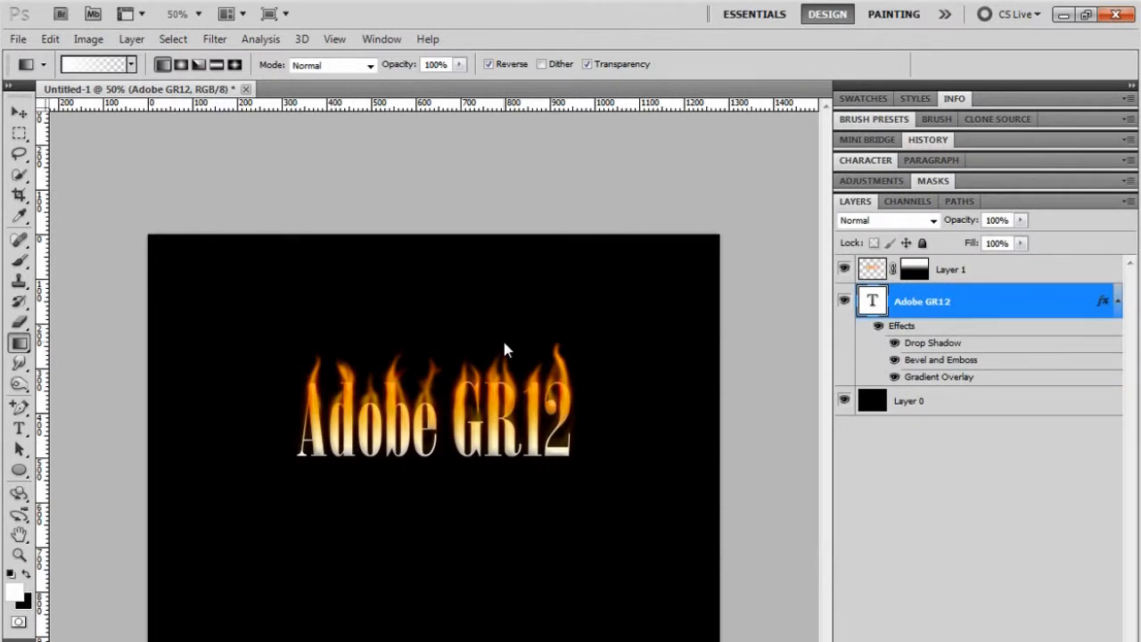
# Fill Layer 0 with a dark orange-brown (H 40°, S 99%, B 47%) using the Paint Bucket tool
pyautogui.hotkey('ctrl', '+')
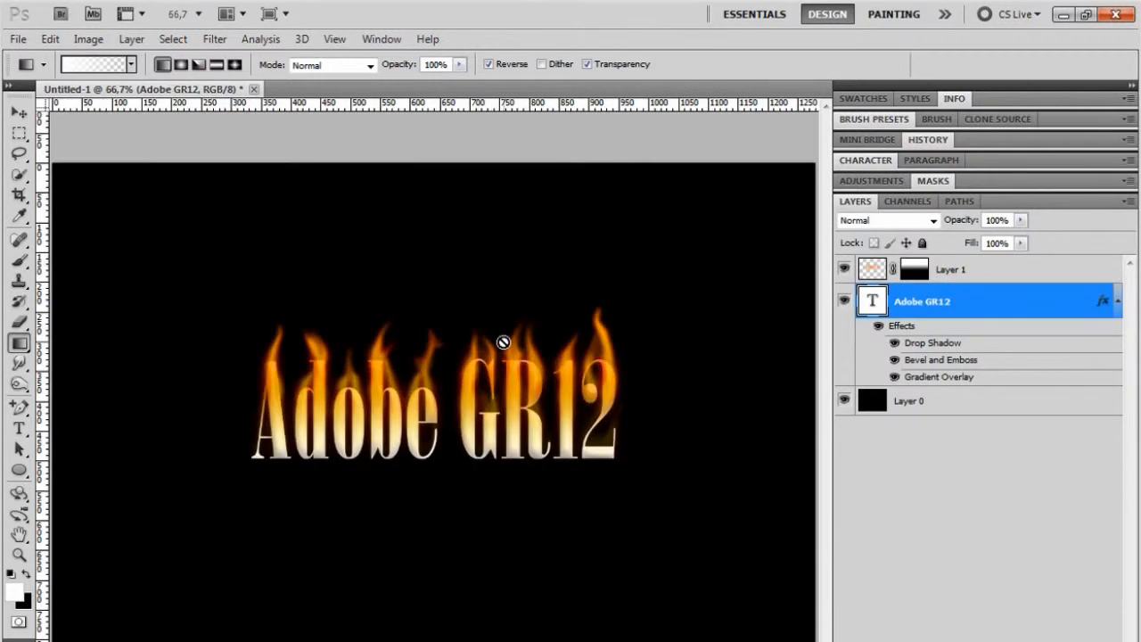
pyautogui.click(938, 407)
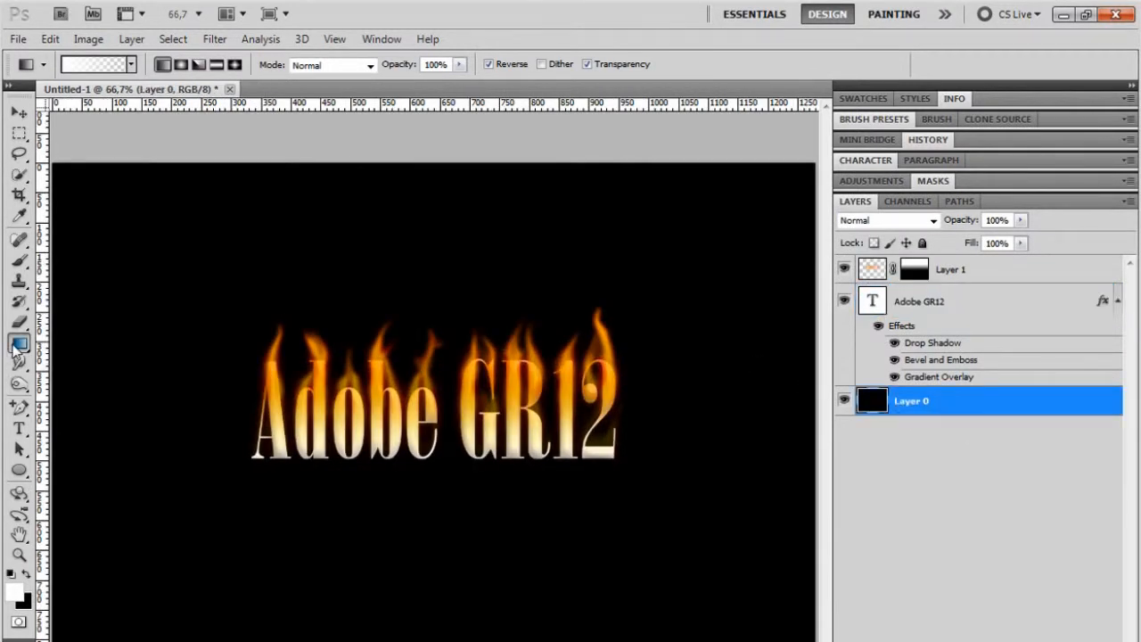
pyautogui.moveTo(16, 347); pyautogui.dragTo(76, 360)
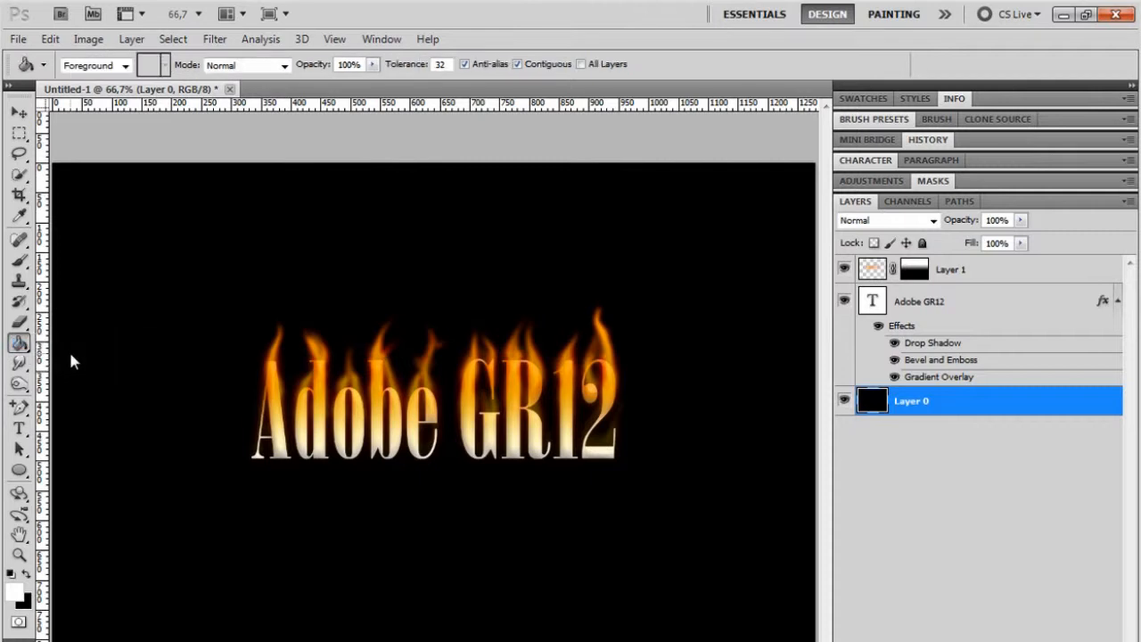
pyautogui.click(16, 592)
pyautogui.moveTo(881, 630); pyautogui.dragTo(885, 639)
pyautogui.moveTo(847, 558)
pyautogui.mouseDown()
pyautogui.moveTo(857, 568)
pyautogui.moveTo(861, 559)
pyautogui.mouseUp()
pyautogui.moveTo(889, 626); pyautogui.dragTo(888, 640)
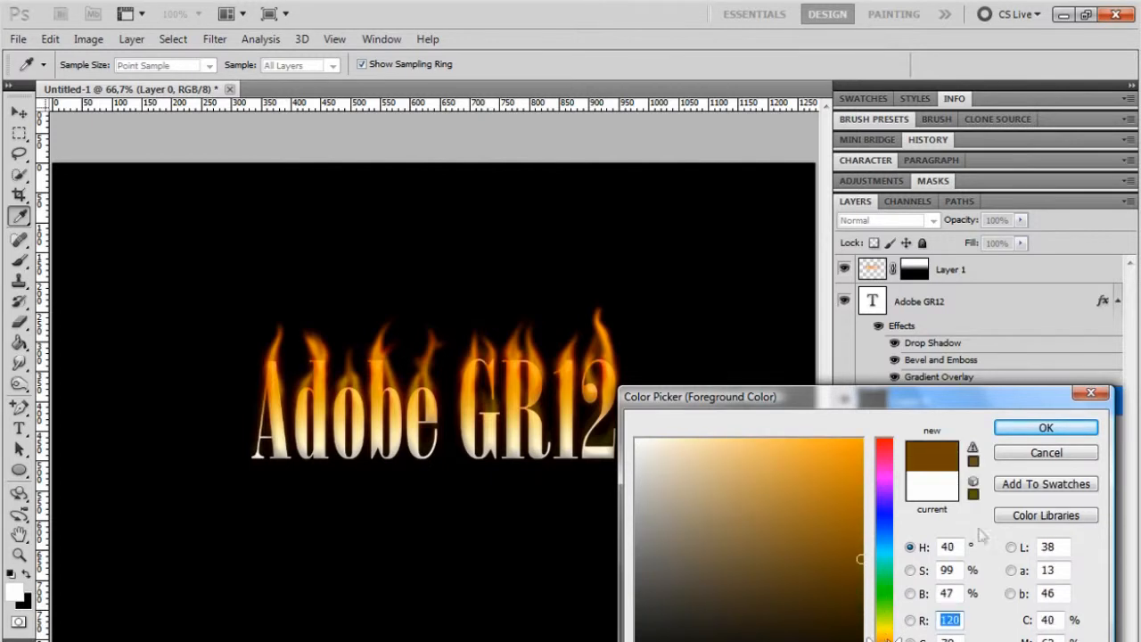
pyautogui.click(1046, 428)
pyautogui.press('g')
pyautogui.click(521, 556)
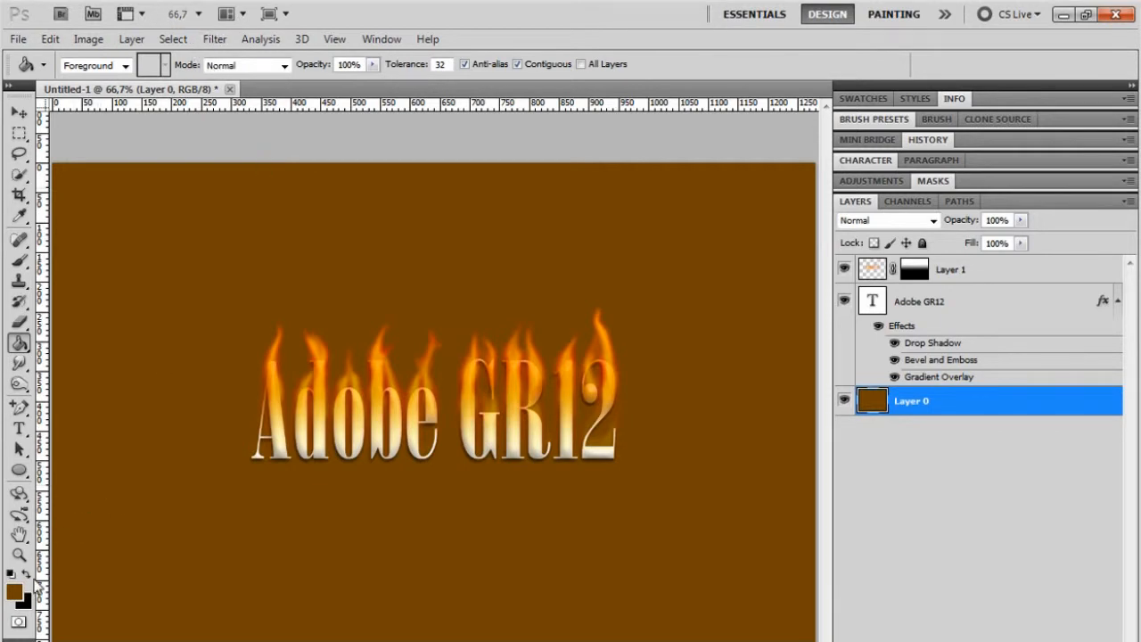
# Swap the brown to the background colour and set the foreground to a dark red (H 0°, S 98%, B 23%)
pyautogui.click(27, 576)
pyautogui.click(13, 590)
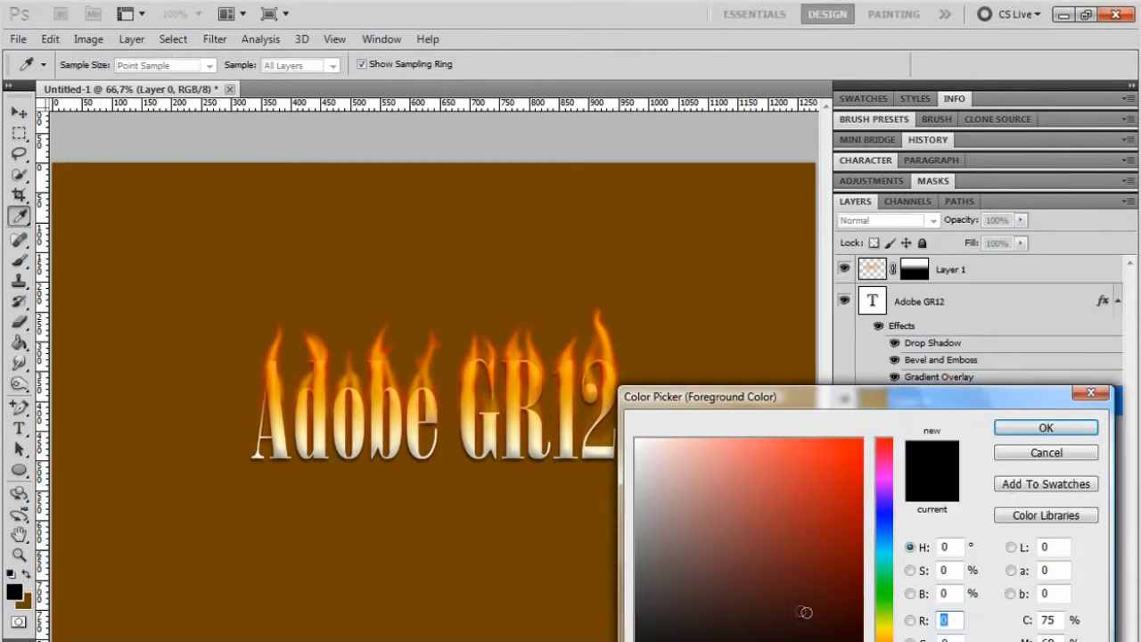
pyautogui.moveTo(850, 606); pyautogui.dragTo(857, 615)
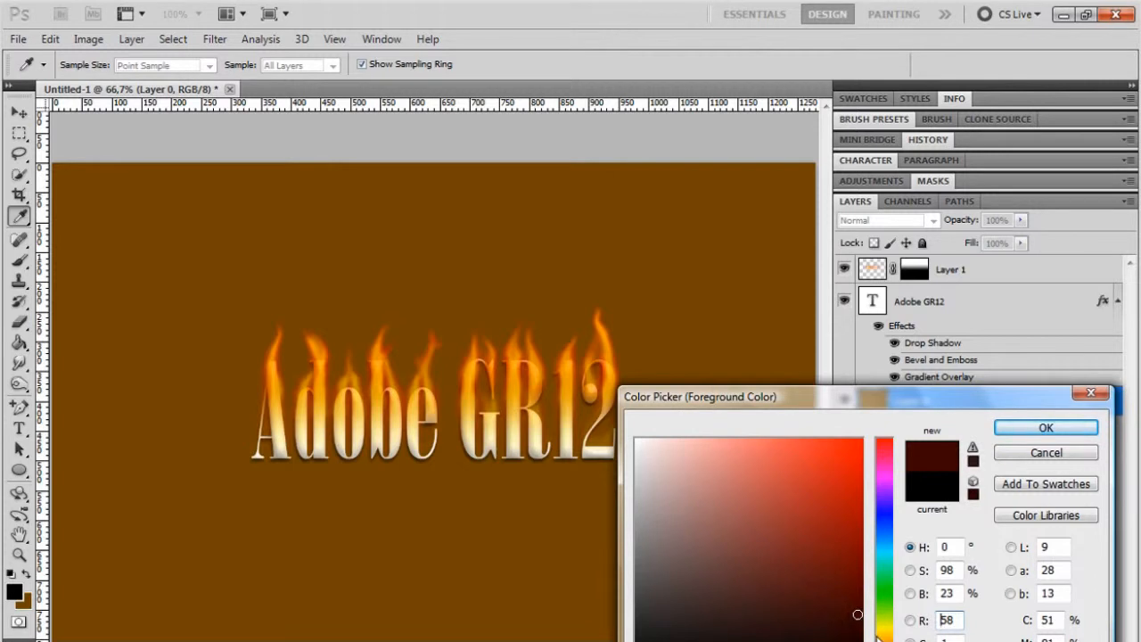
pyautogui.click(1045, 428)
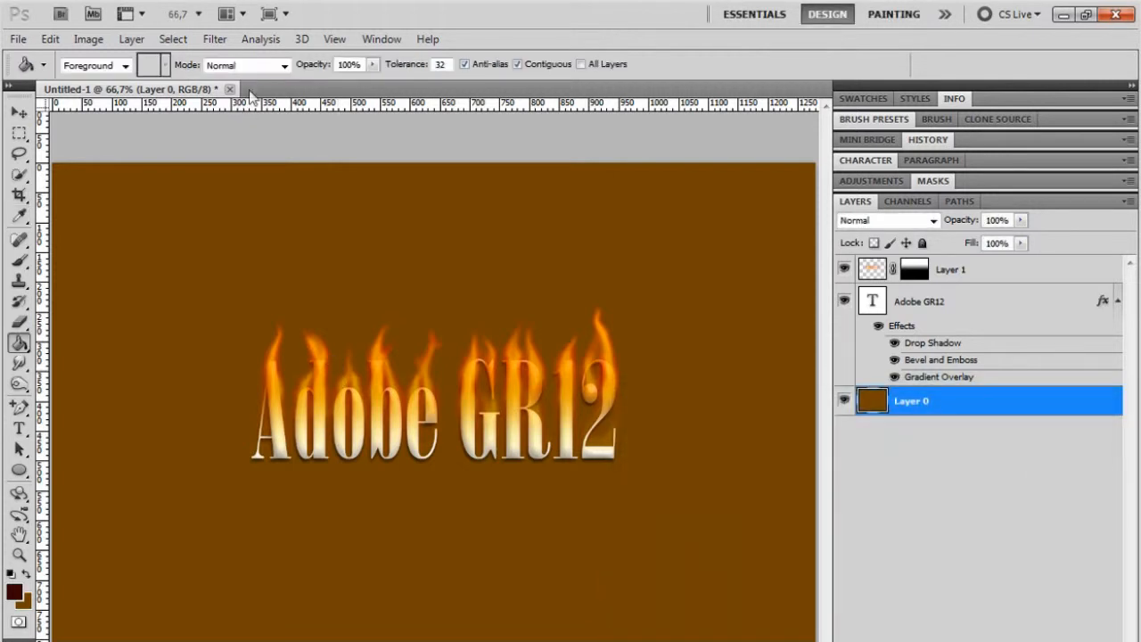
# Apply the Add Noise filter to Layer 0 at 35.39%, with uniform distribution and monochromatic enabled
pyautogui.click(214, 39)
pyautogui.moveTo(337, 255)
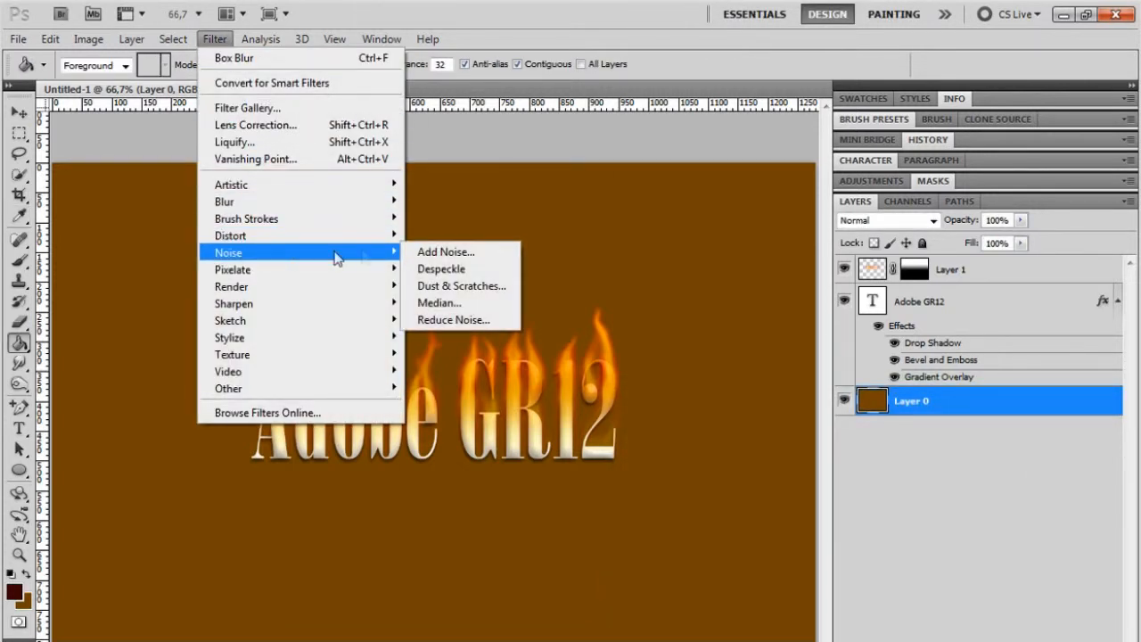
pyautogui.click(443, 253)
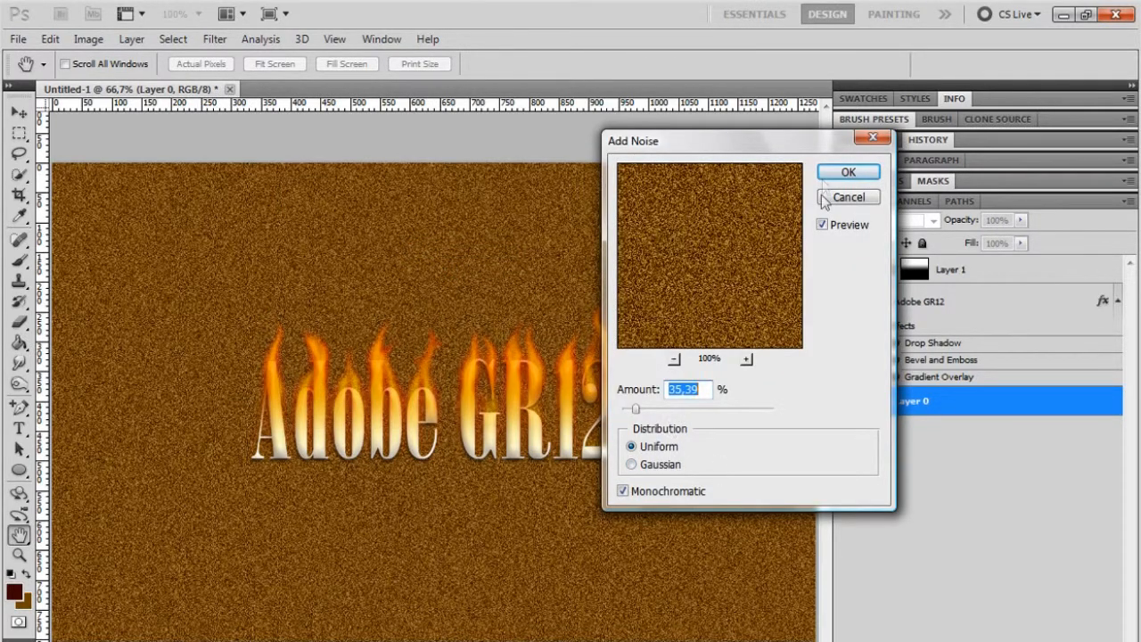
pyautogui.click(848, 172)
# Add a second pass of 35.39% uniform monochromatic noise to the brown background layer
pyautogui.click(214, 39)
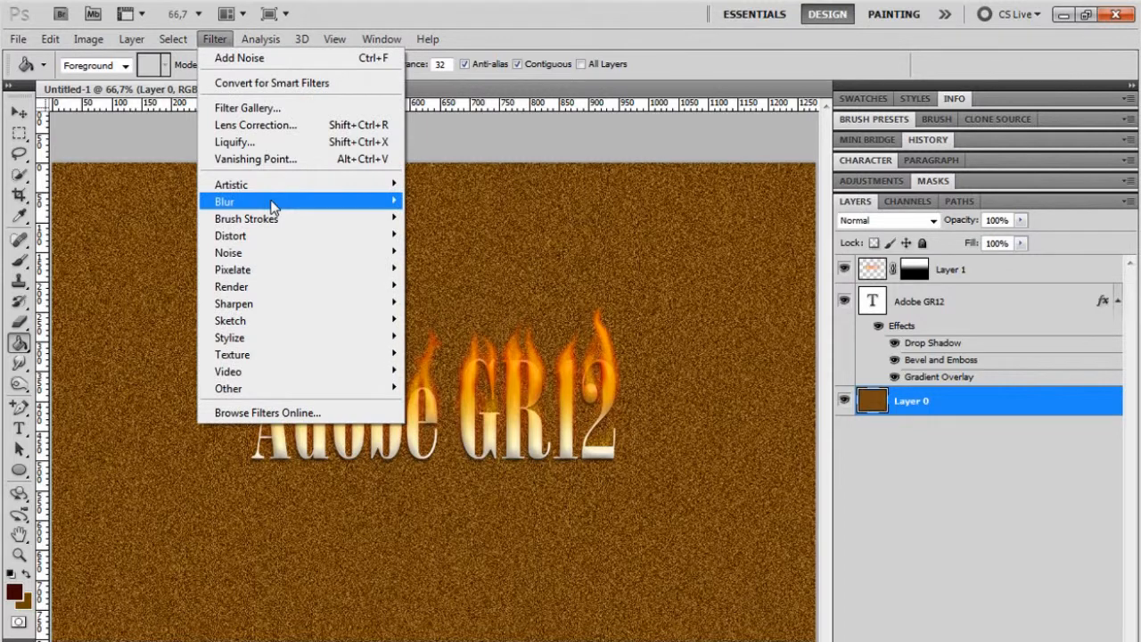
pyautogui.moveTo(288, 252)
pyautogui.click(437, 254)
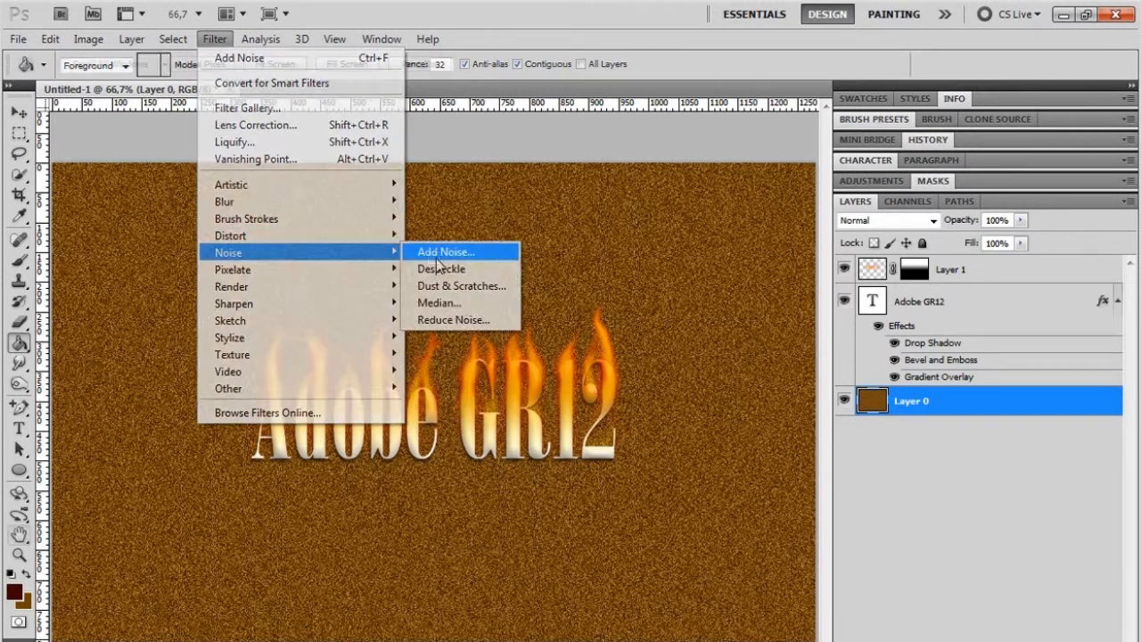
pyautogui.click(848, 172)
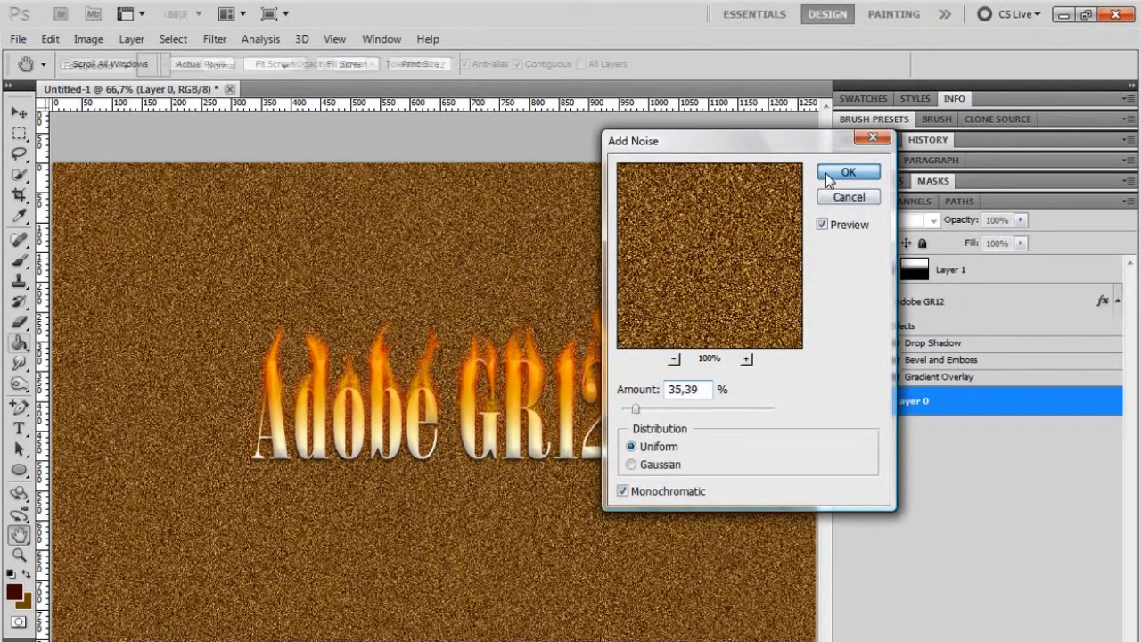
# Soften the noise on Layer 0 with a Gaussian Blur of 1.0 pixel radius
pyautogui.click(210, 40)
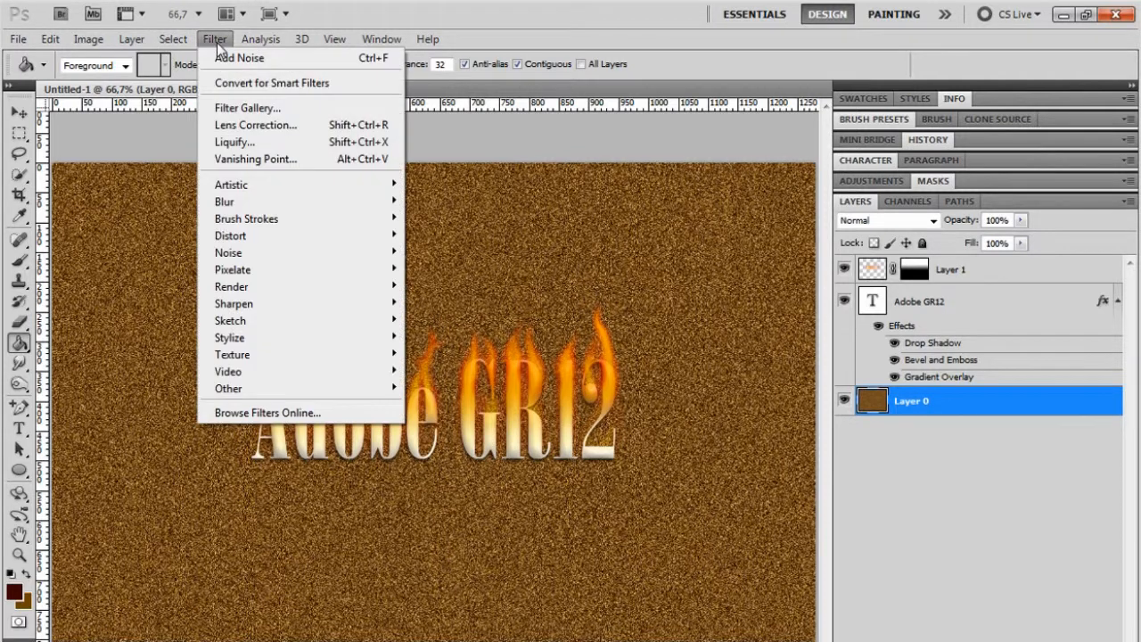
pyautogui.moveTo(357, 205)
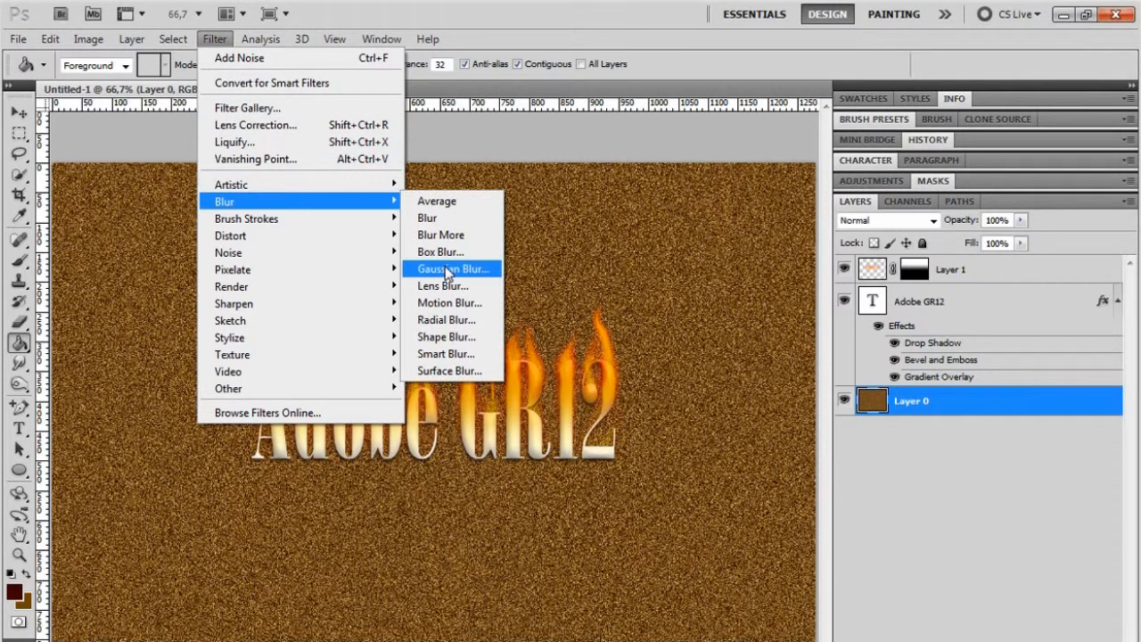
pyautogui.click(447, 269)
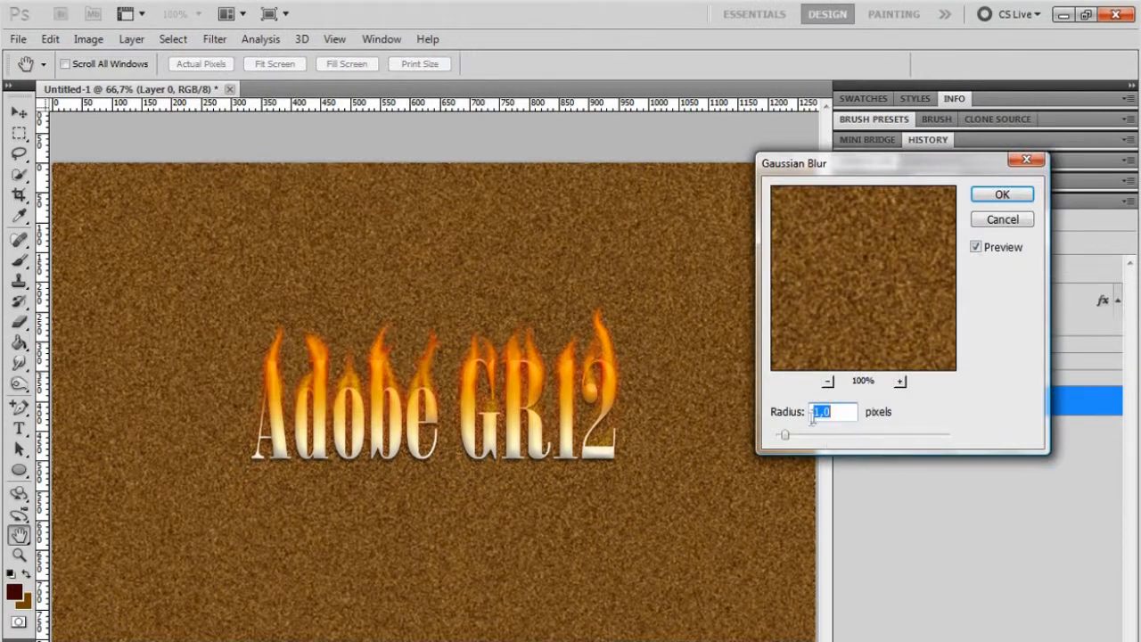
pyautogui.click(1002, 194)
pyautogui.press('g')
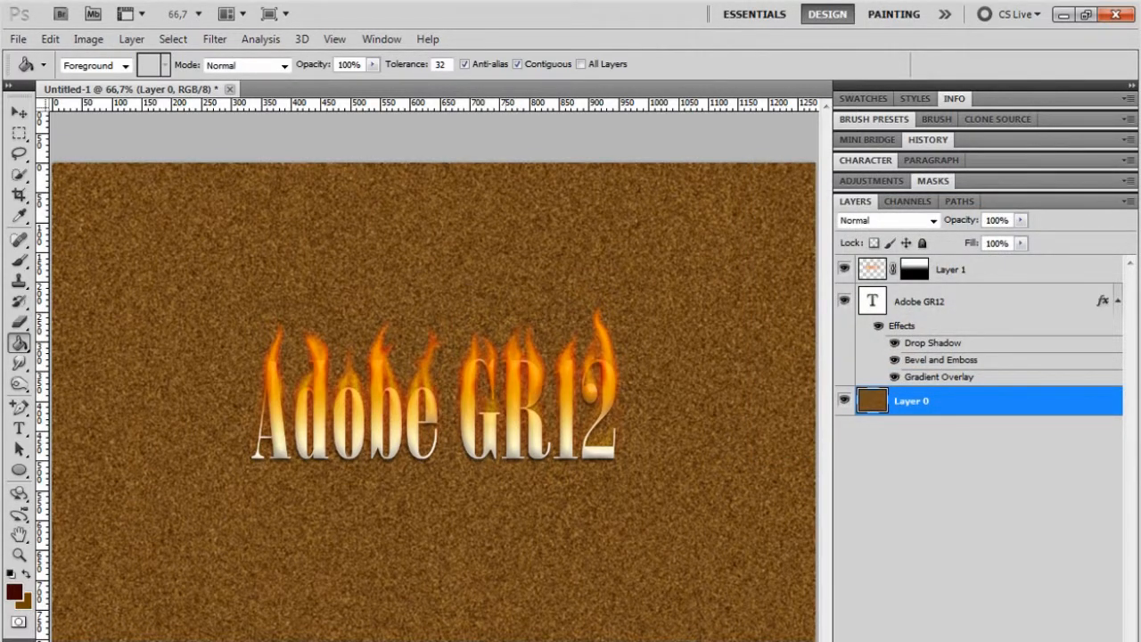
# Add an Outer Glow style to the Adobe GR12 text layer with Normal blend mode and a black glow colour
pyautogui.hotkey('ctrl', '-')
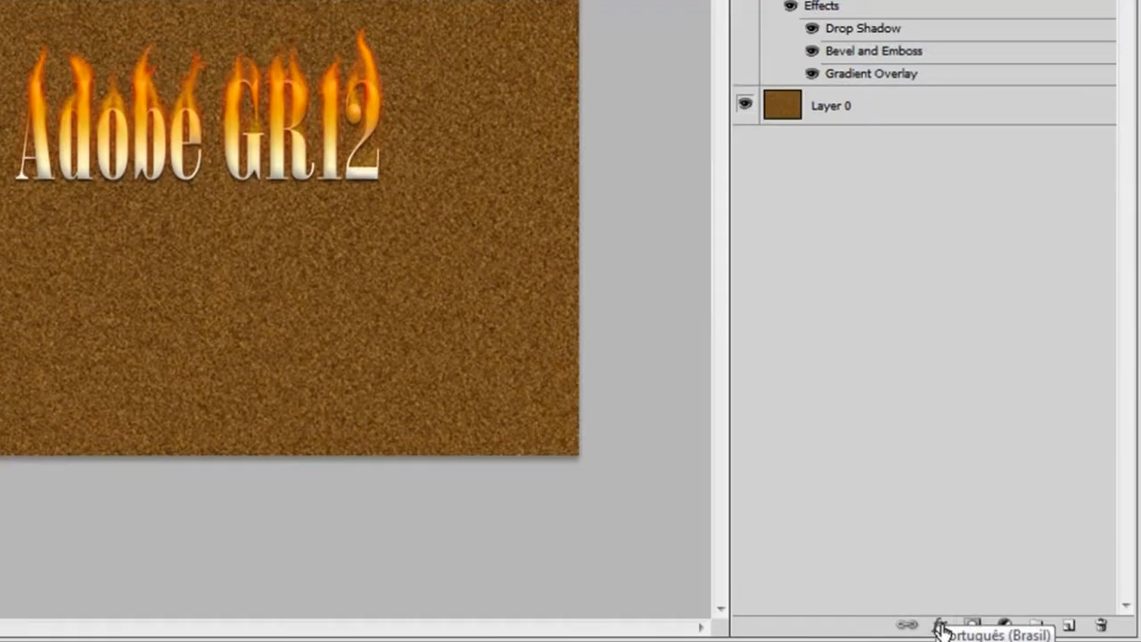
pyautogui.click(940, 624)
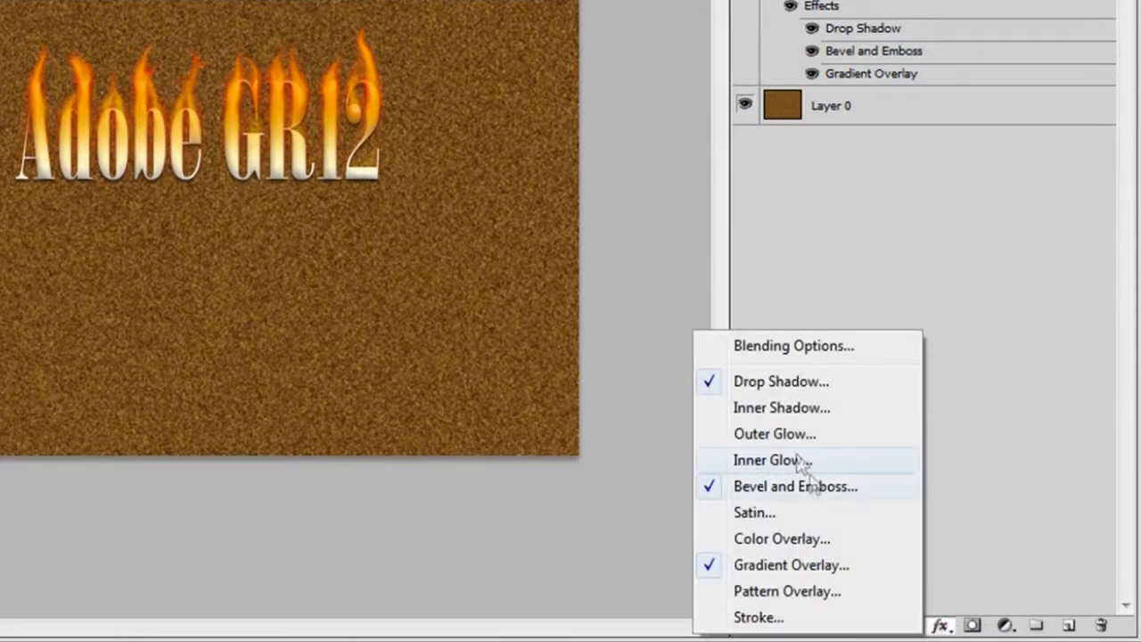
pyautogui.click(796, 443)
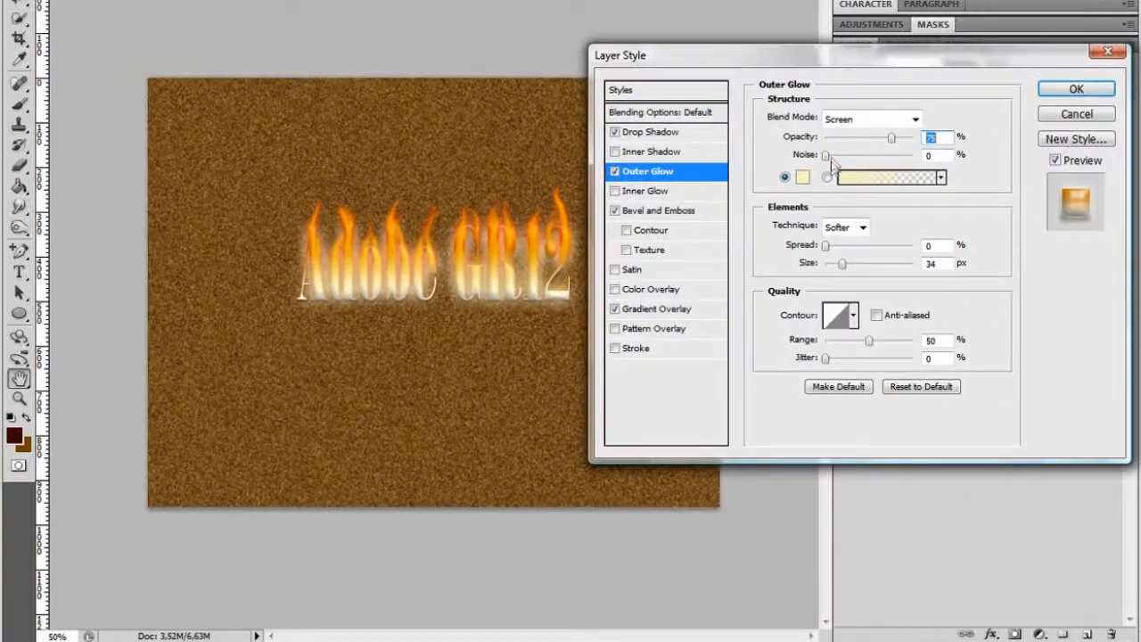
pyautogui.click(850, 119)
pyautogui.click(853, 136)
pyautogui.click(805, 181)
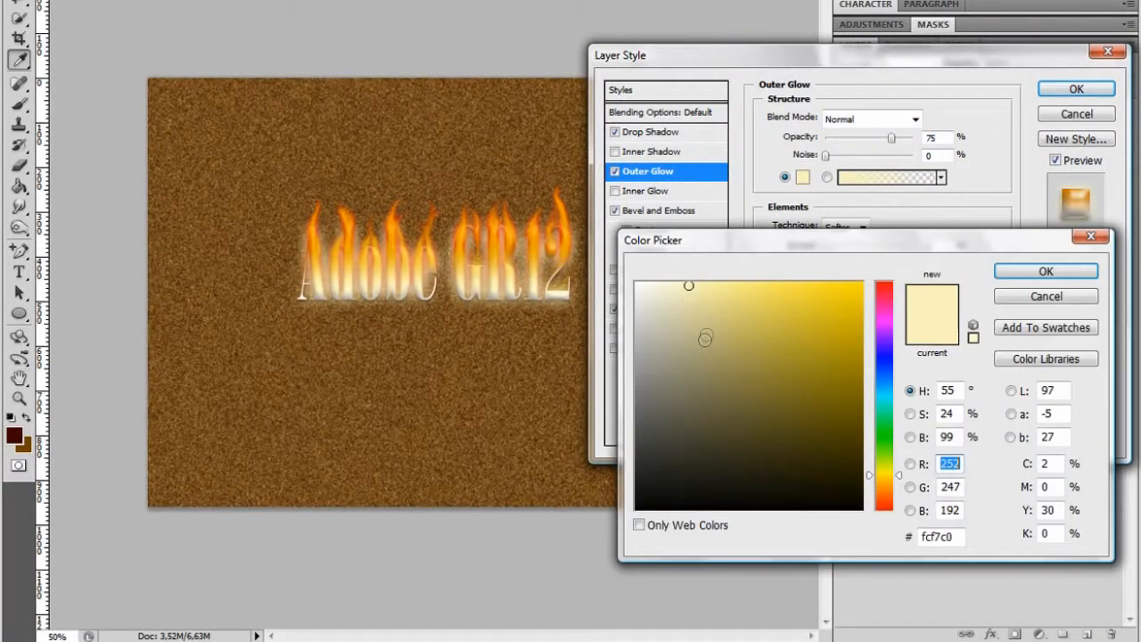
pyautogui.moveTo(706, 335); pyautogui.dragTo(568, 566)
pyautogui.click(1061, 272)
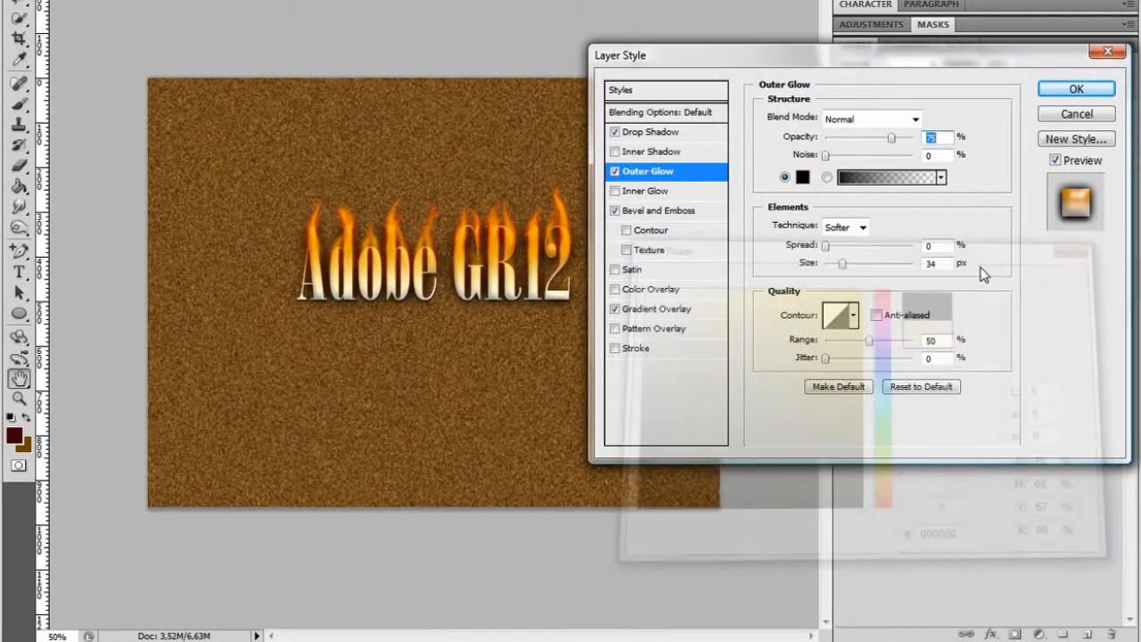
# Set the Outer Glow to Color Burn with 49 px size, 46% range and 47% opacity, and apply it
pyautogui.click(911, 119)
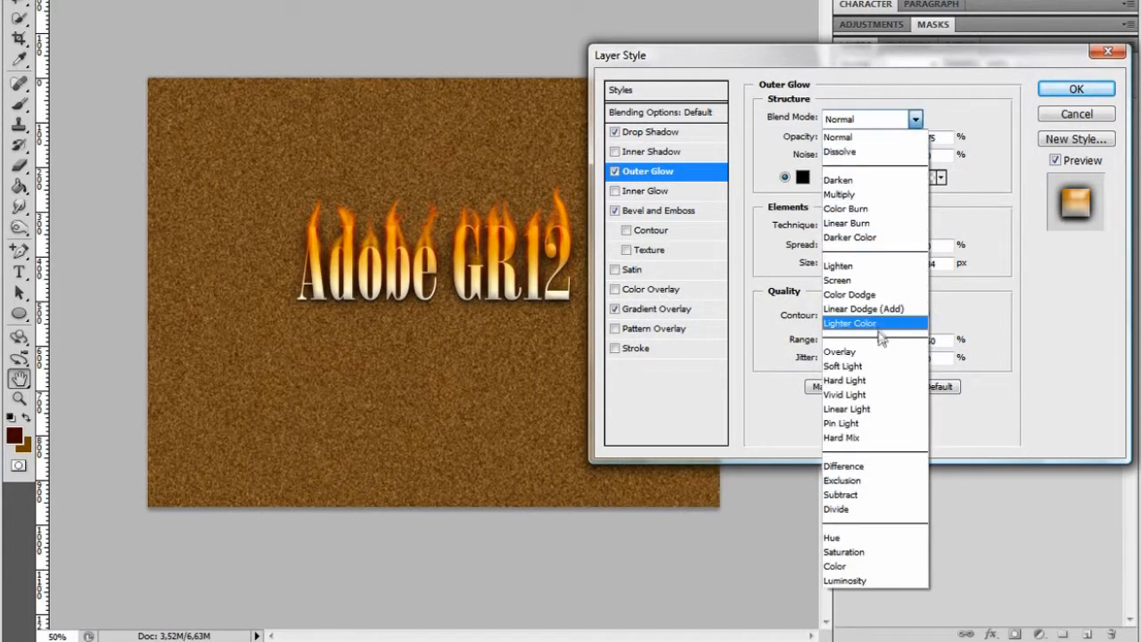
pyautogui.click(862, 210)
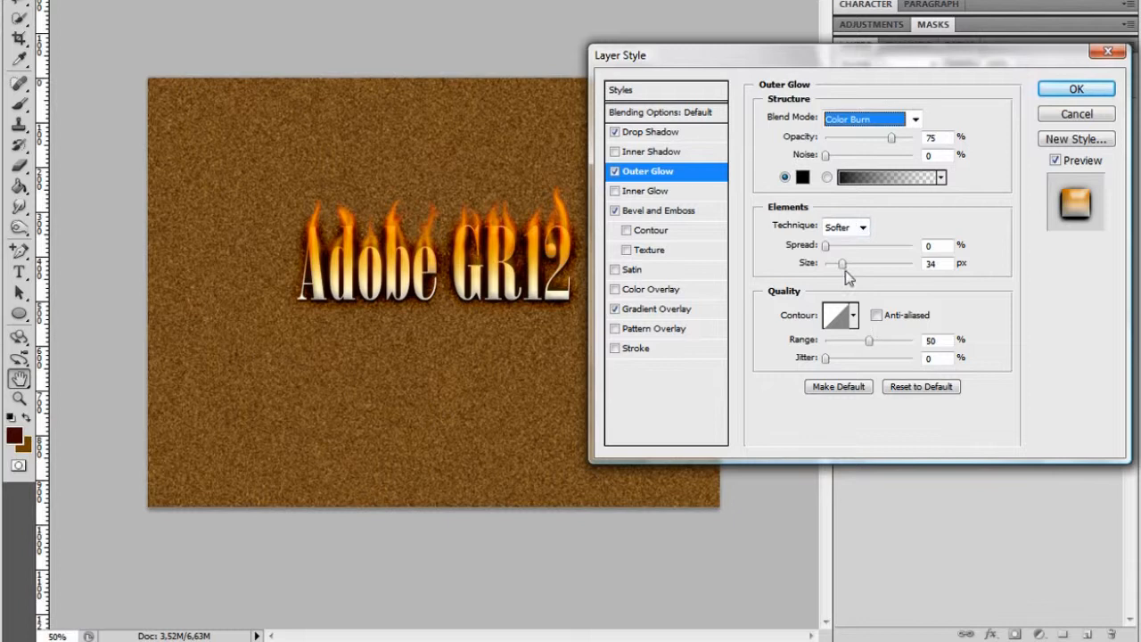
pyautogui.moveTo(839, 265); pyautogui.dragTo(847, 264)
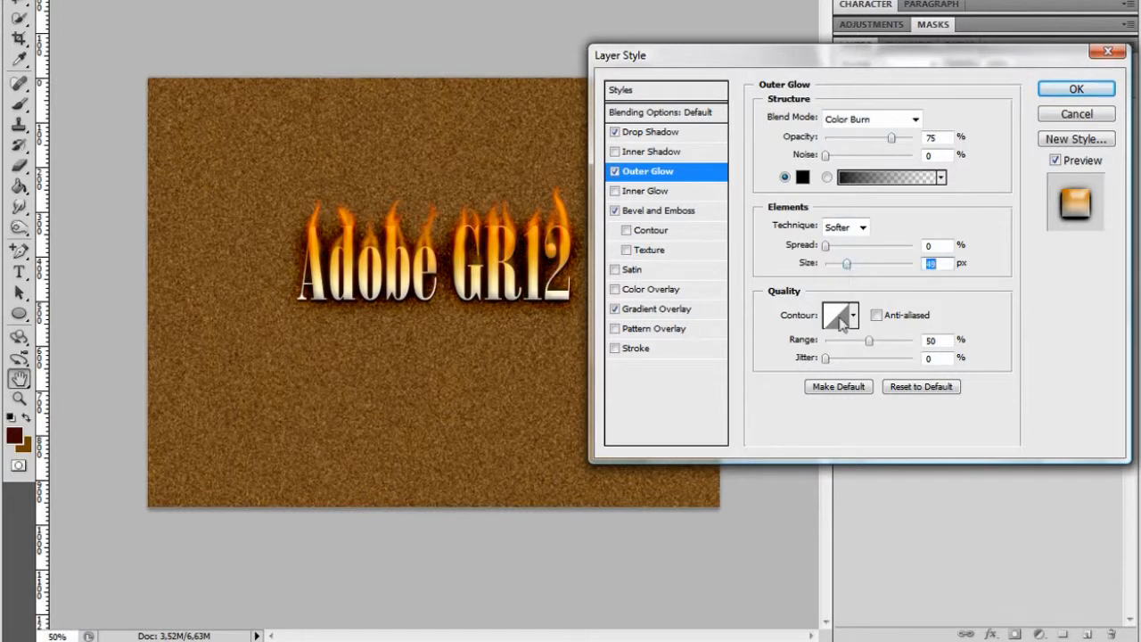
pyautogui.moveTo(852, 341)
pyautogui.mouseDown()
pyautogui.moveTo(838, 343)
pyautogui.moveTo(866, 341)
pyautogui.mouseUp()
pyautogui.click(865, 139)
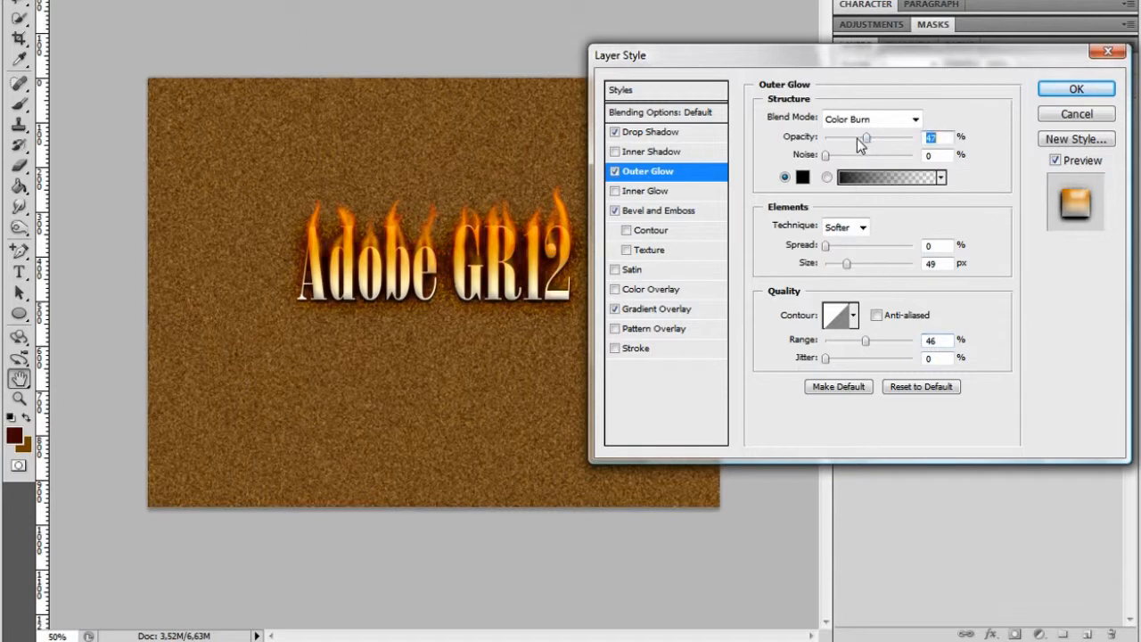
pyautogui.click(1074, 89)
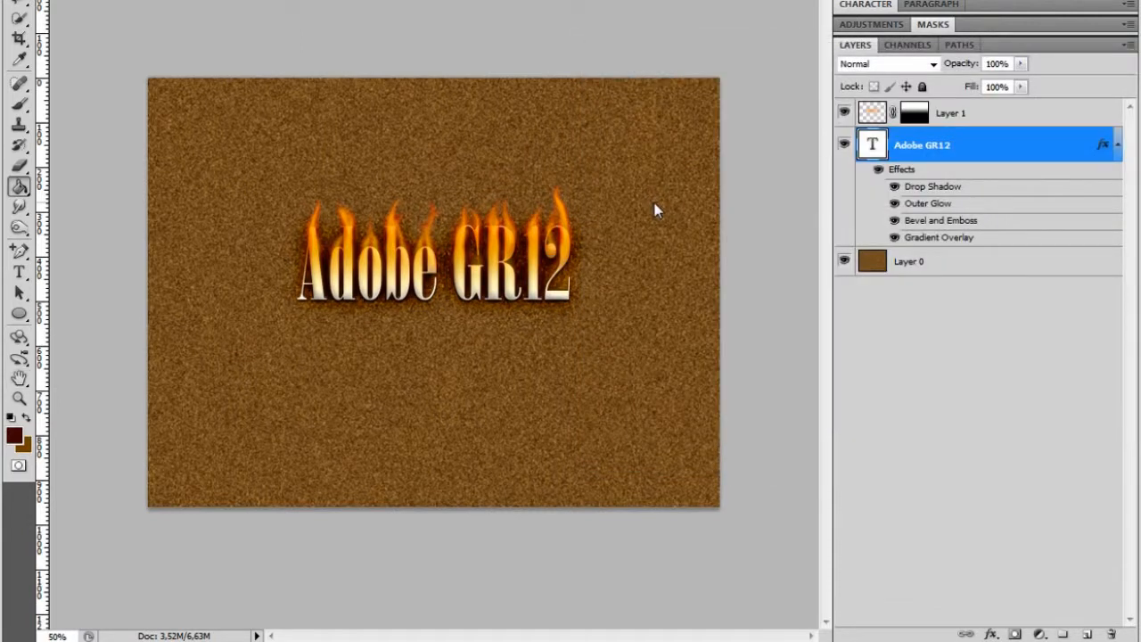
# Duplicate Layer 1, the Adobe GR12 text layer and Layer 0 together within the same document
pyautogui.click(969, 115)
pyautogui.keyDown('shift'); pyautogui.click(970, 268); pyautogui.keyUp('shift')
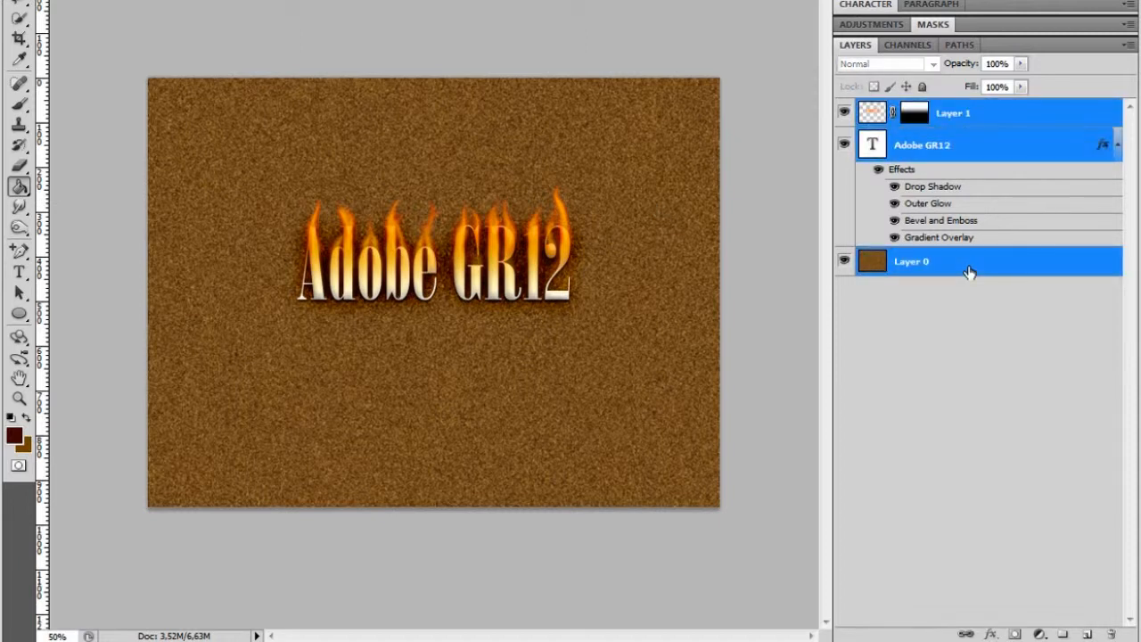
pyautogui.rightClick(976, 297)
pyautogui.click(888, 291)
pyautogui.click(728, 97)
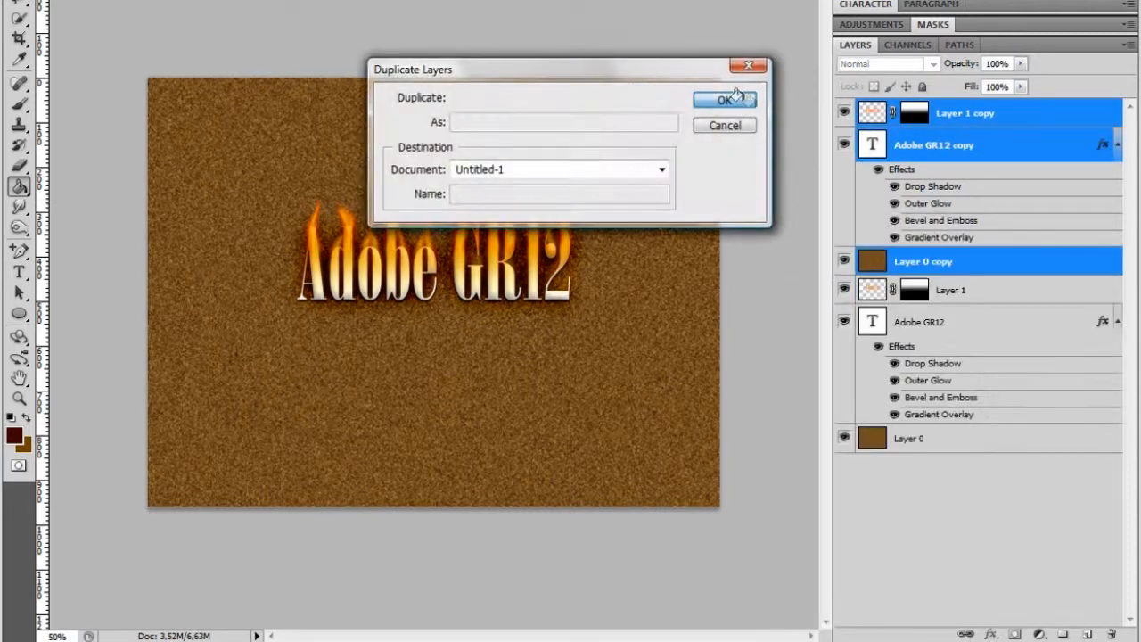
# Rasterize the duplicated text layer and merge the three layer copies into a single layer
pyautogui.rightClick(929, 152)
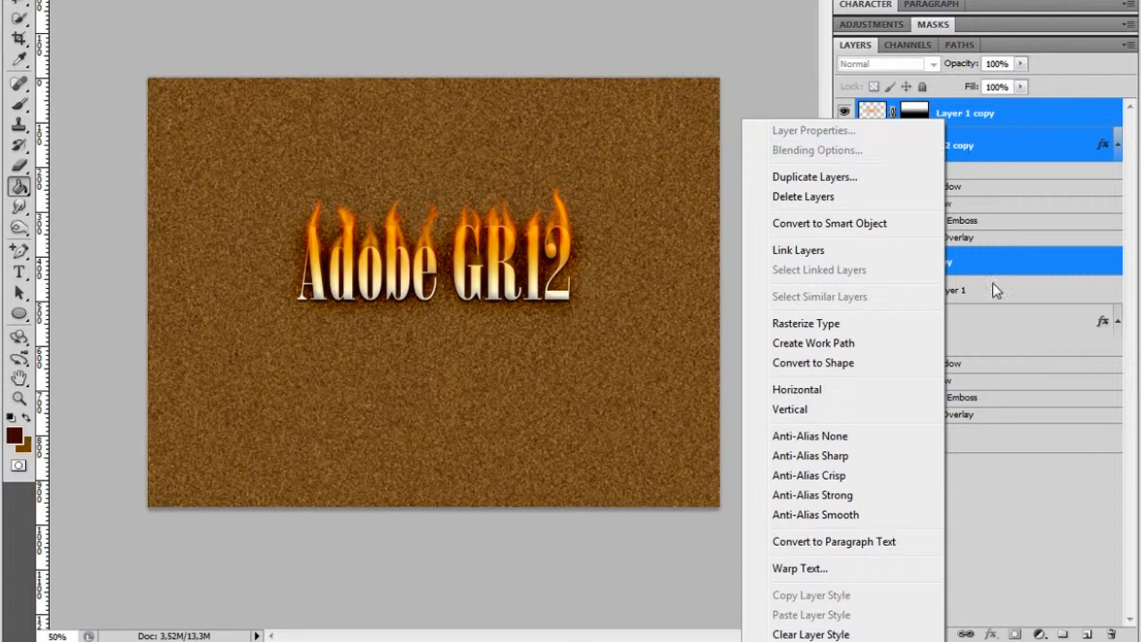
pyautogui.click(852, 324)
pyautogui.rightClick(962, 136)
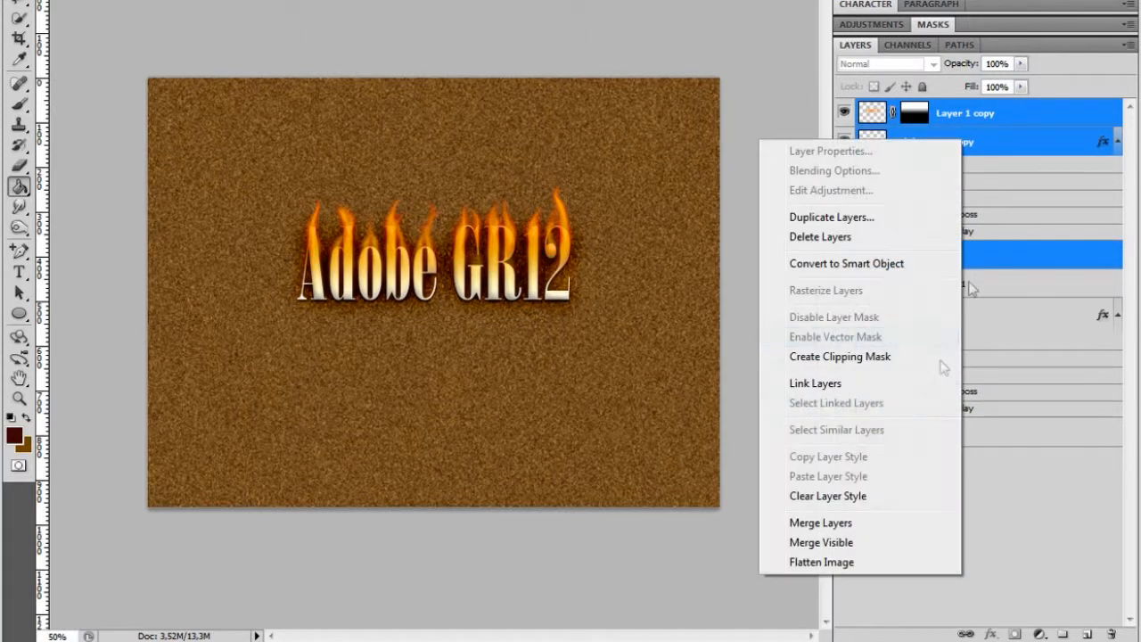
pyautogui.click(862, 525)
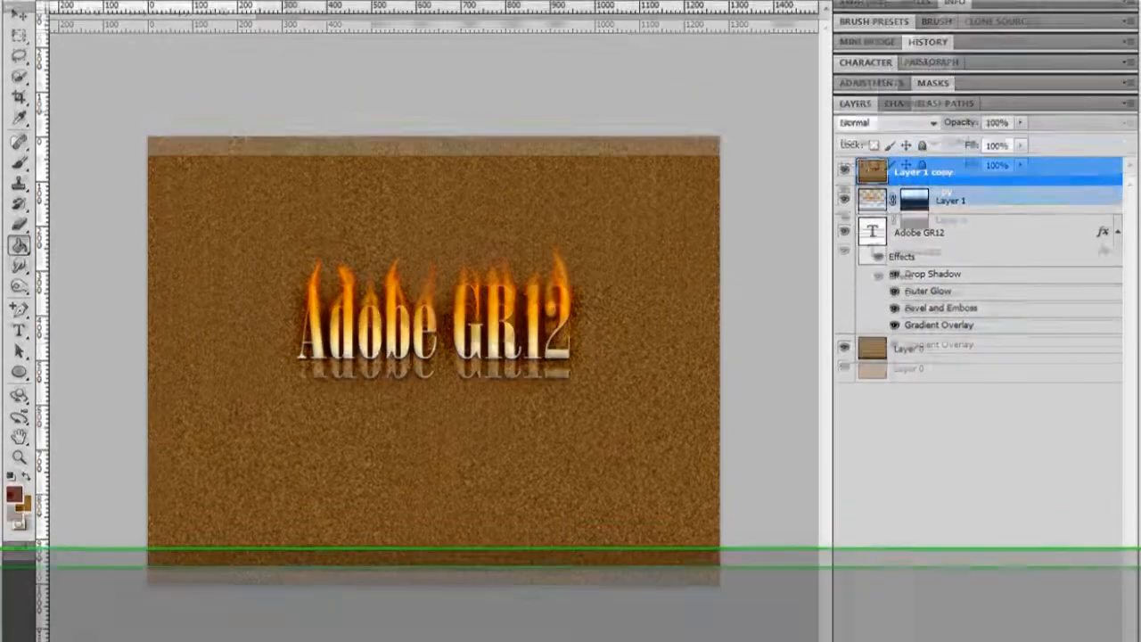
# Apply the Lighting Effects filter to the merged layer using the Default style with a Spotlight
pyautogui.click(213, 38)
pyautogui.moveTo(337, 286)
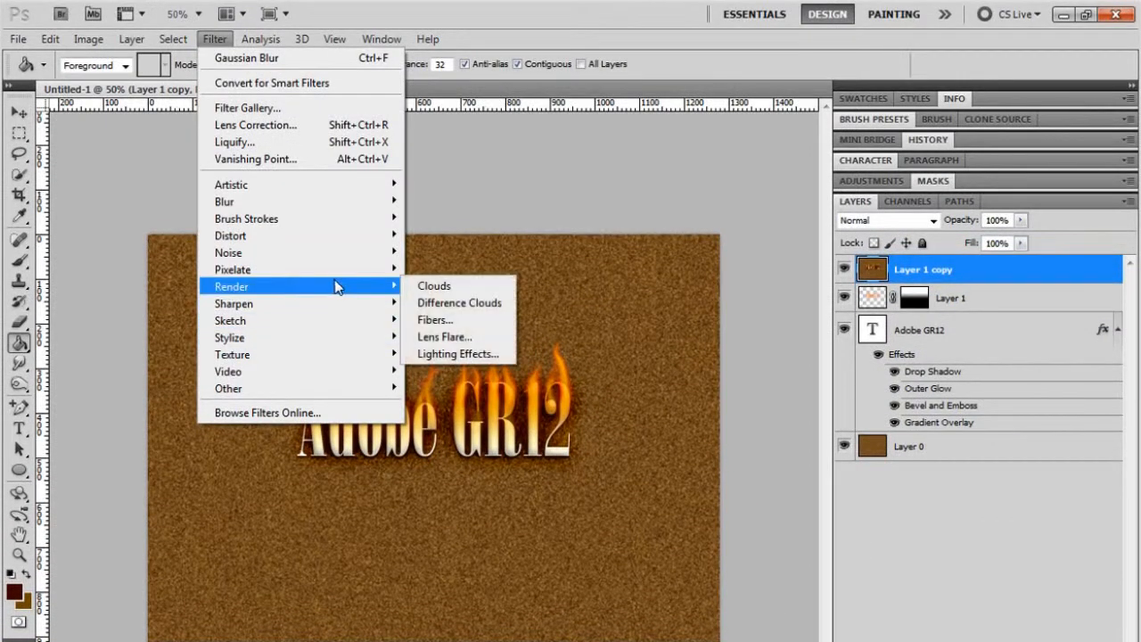
pyautogui.click(478, 355)
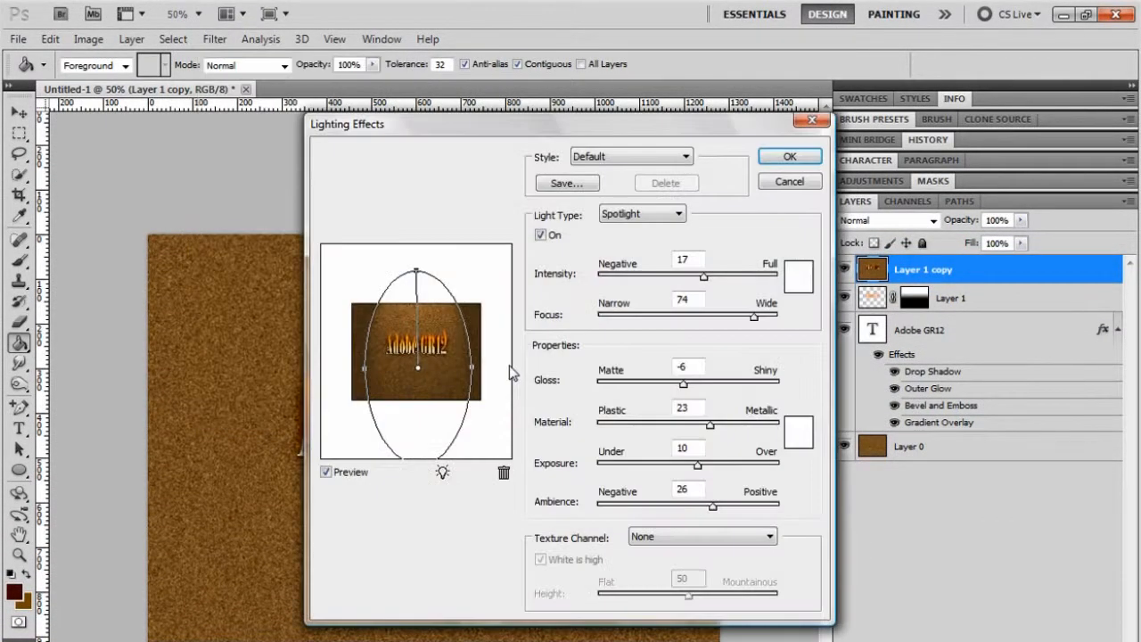
pyautogui.click(785, 157)
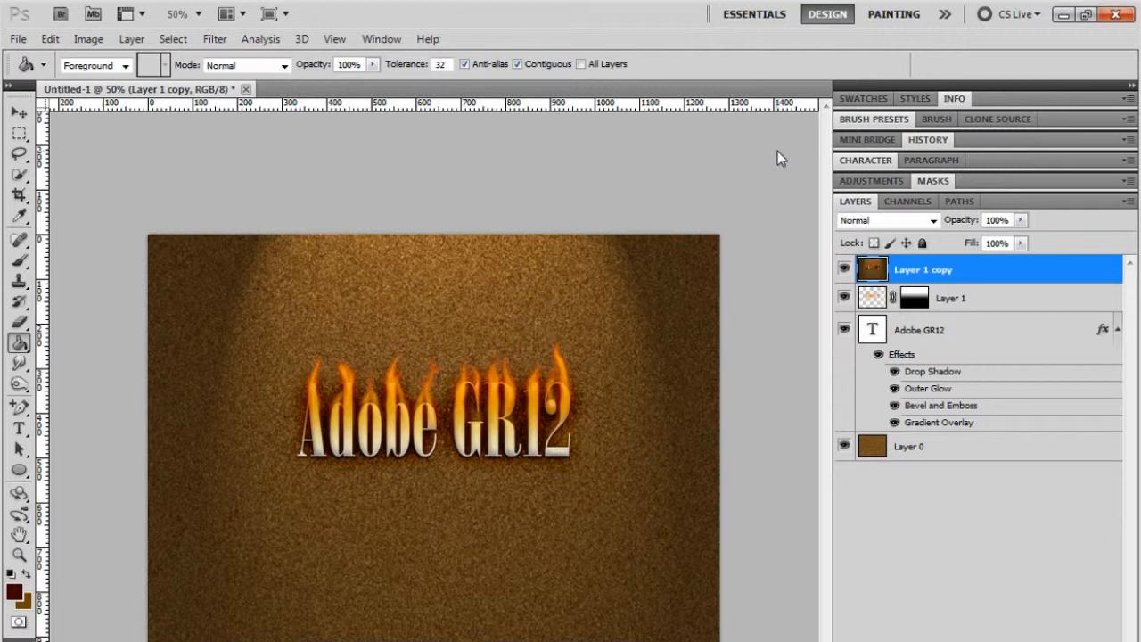
pyautogui.hotkey('ctrl', '+')
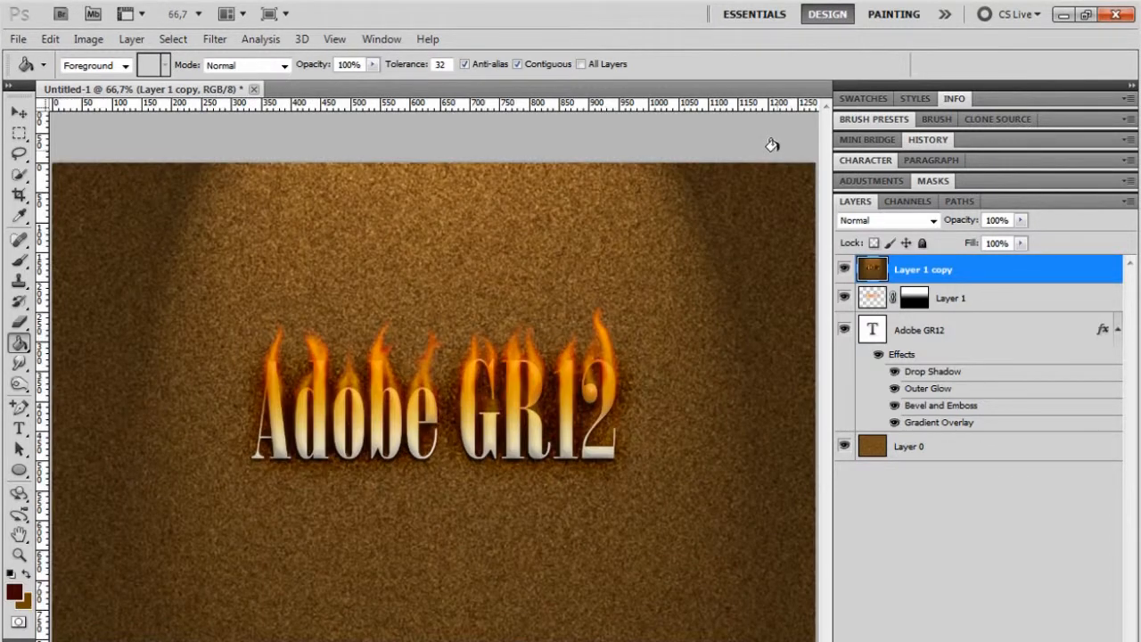